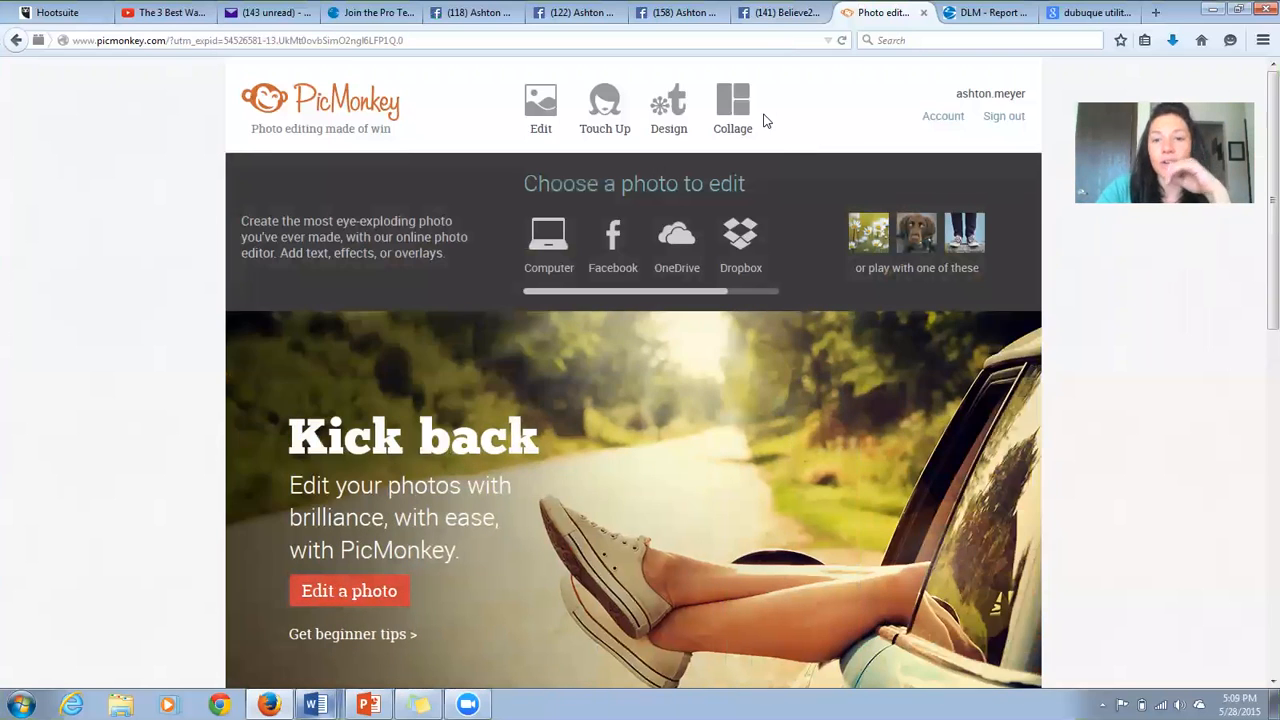
Step: Start a new design from scratch on the Facebook cover canvas
{"action": "left_click", "coordinate": [755, 120]}
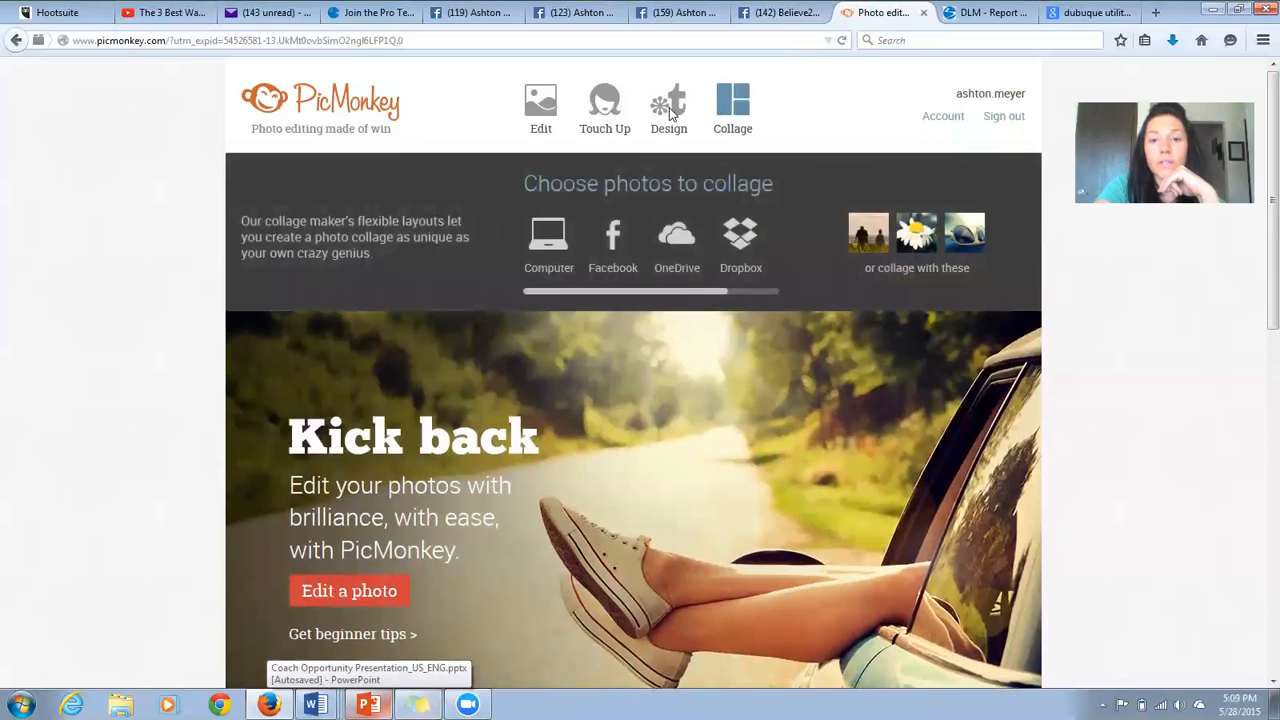
{"action": "mouse_move", "coordinate": [660, 113]}
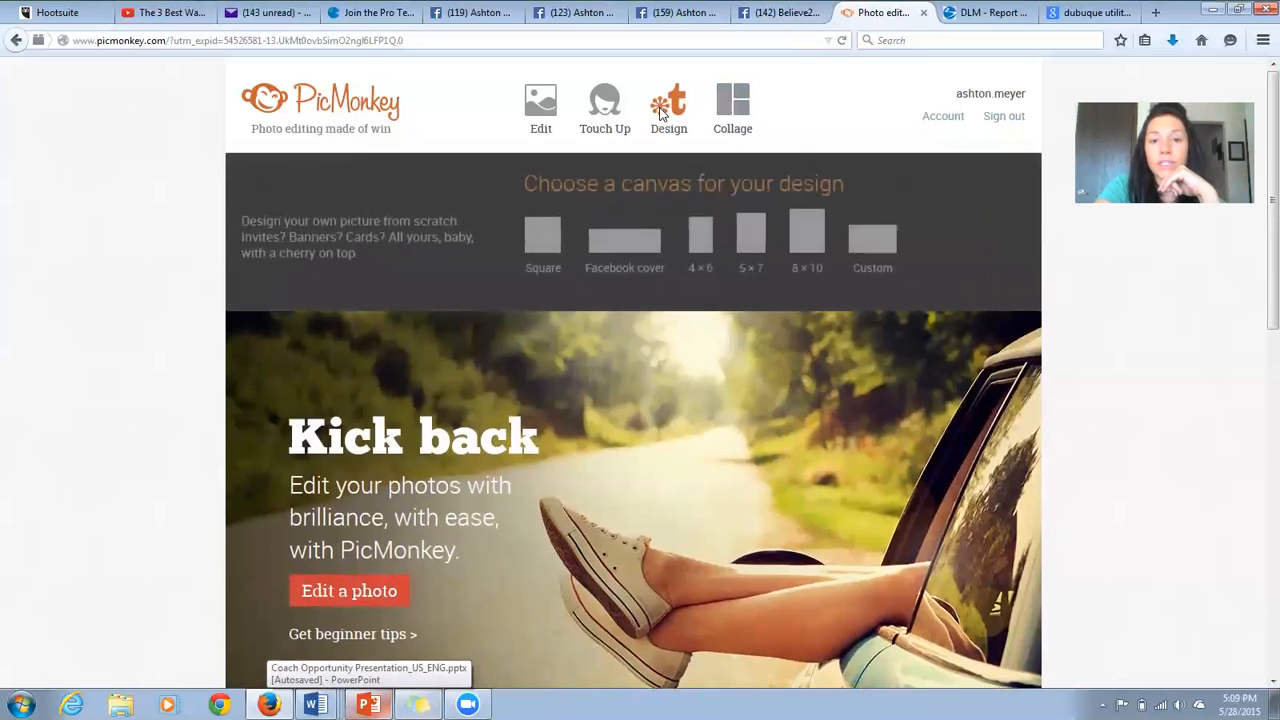
{"action": "left_click", "coordinate": [626, 243]}
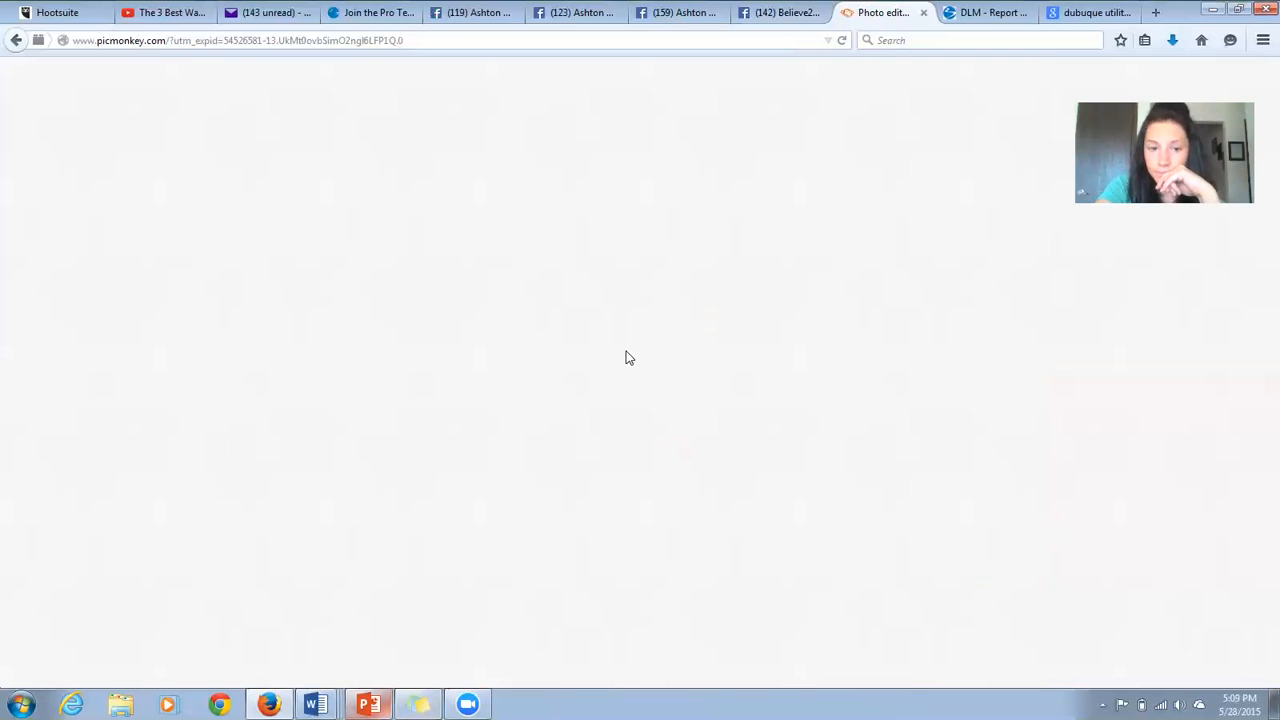
Step: Open the KickOff Summer Challenge picture from the Pictures library as a reference, close the library window and return to the photo editor
{"action": "left_click", "coordinate": [120, 704]}
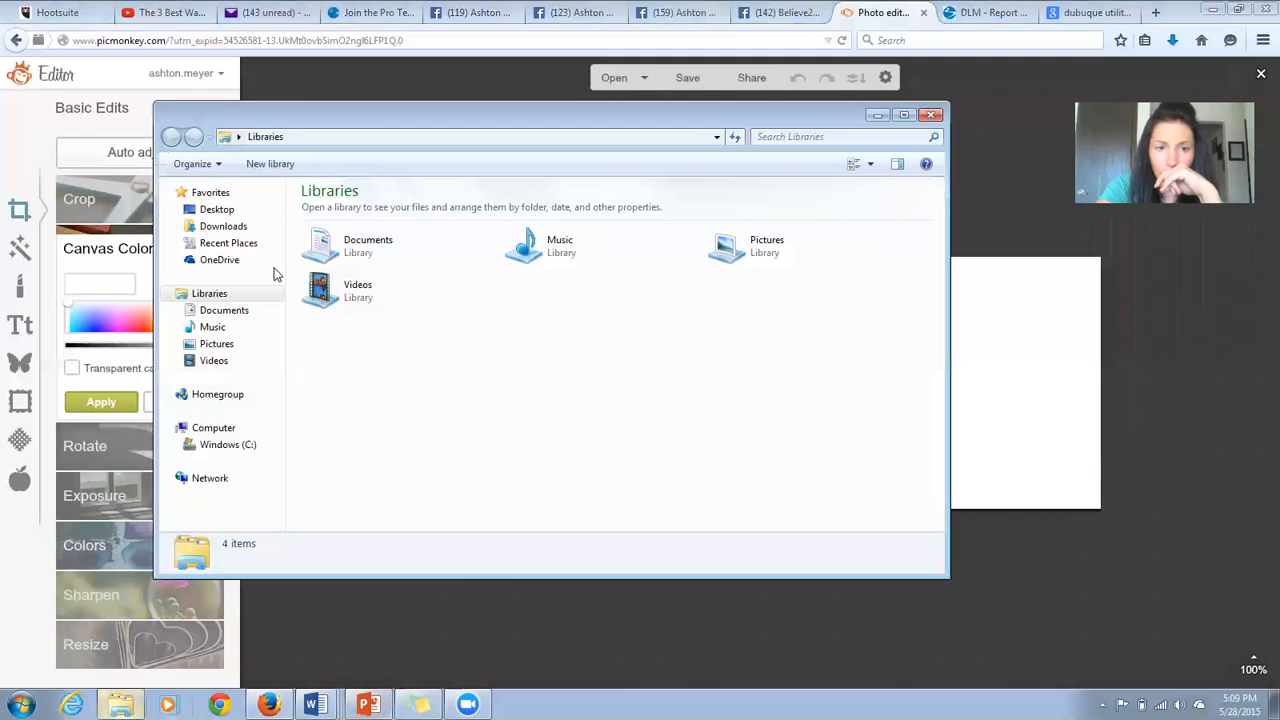
{"action": "left_click", "coordinate": [229, 343]}
{"action": "left_click", "coordinate": [581, 376]}
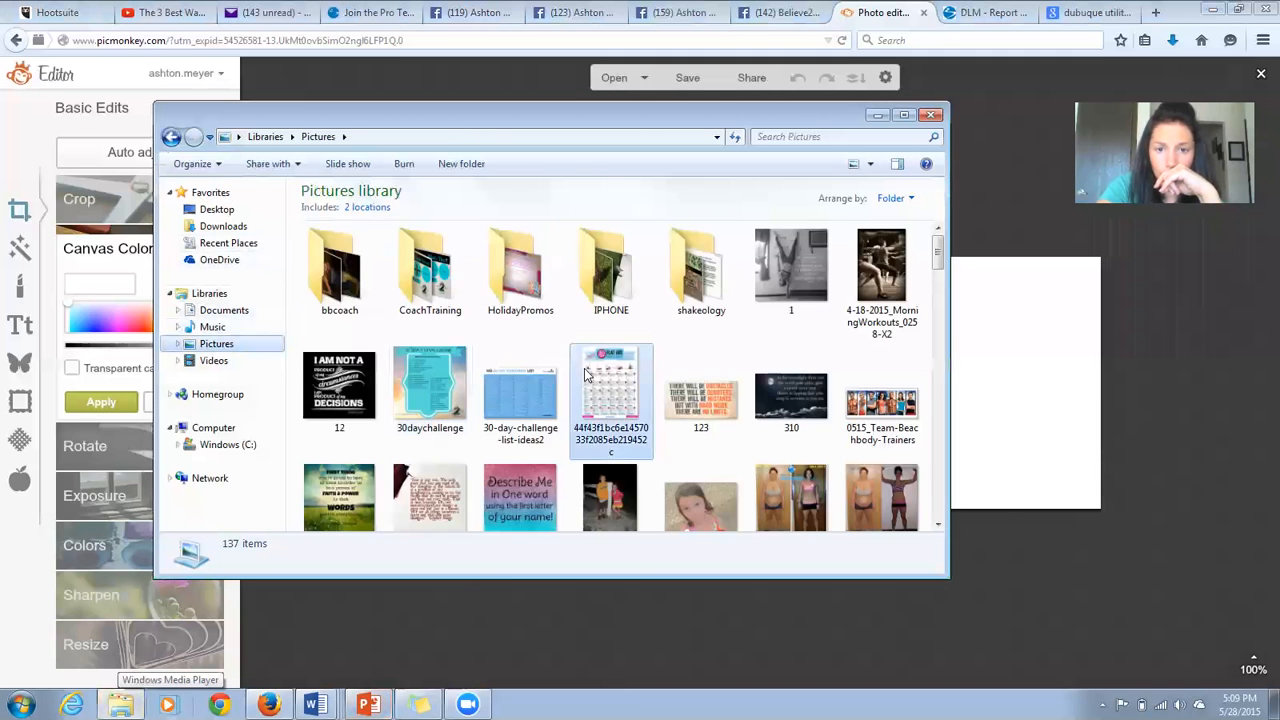
{"action": "scroll", "coordinate": [585, 365], "scroll_direction": "down", "scroll_amount": 10}
{"action": "scroll", "coordinate": [586, 360], "scroll_direction": "down", "scroll_amount": 6}
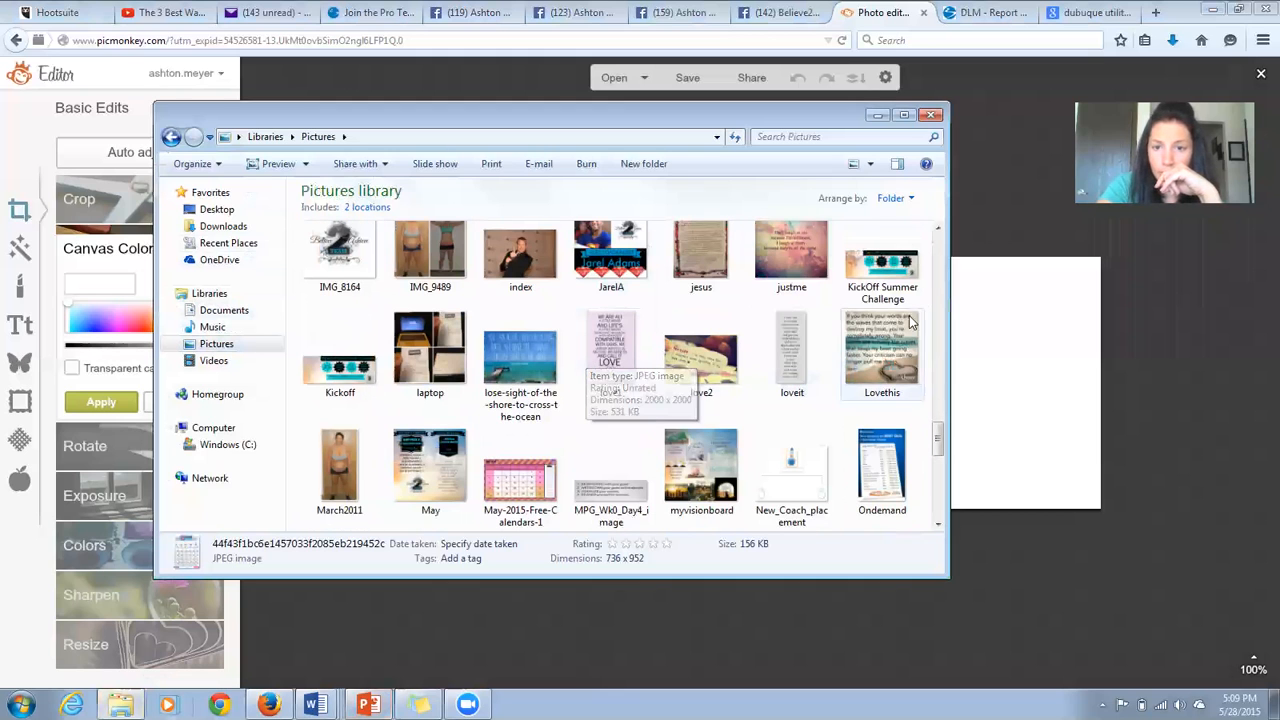
{"action": "double_click", "coordinate": [898, 278]}
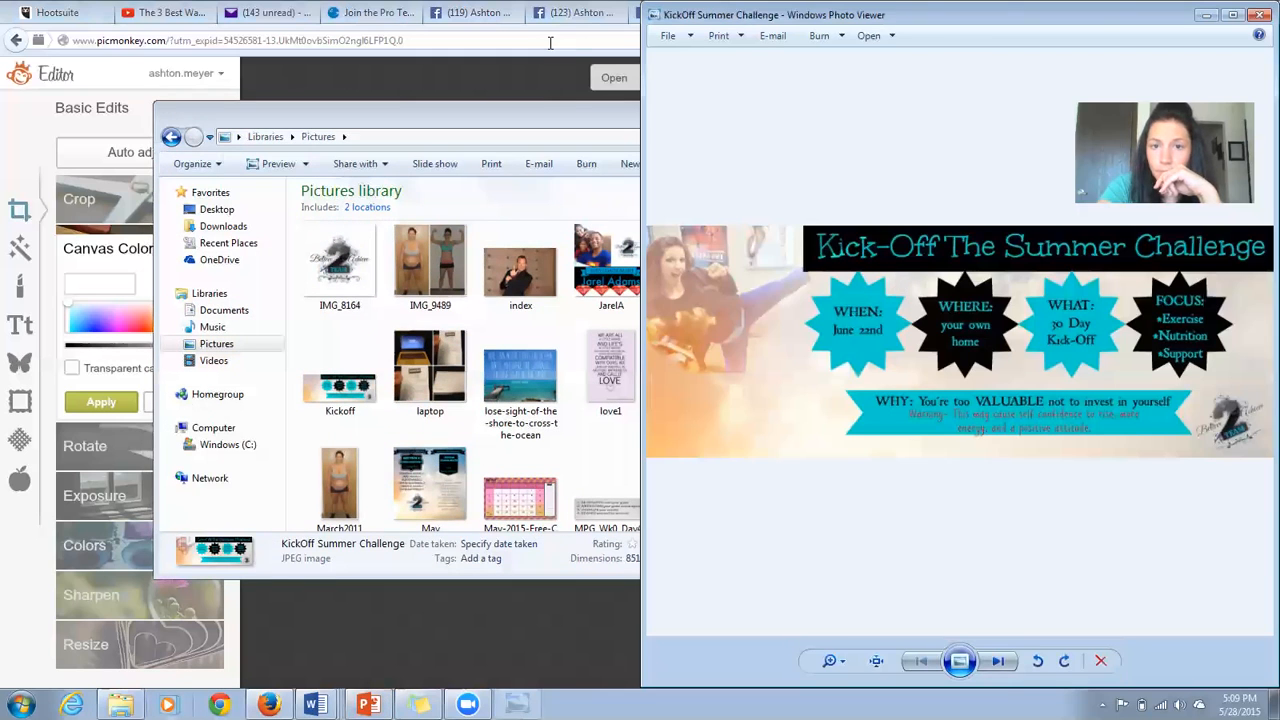
{"action": "left_click", "coordinate": [548, 105]}
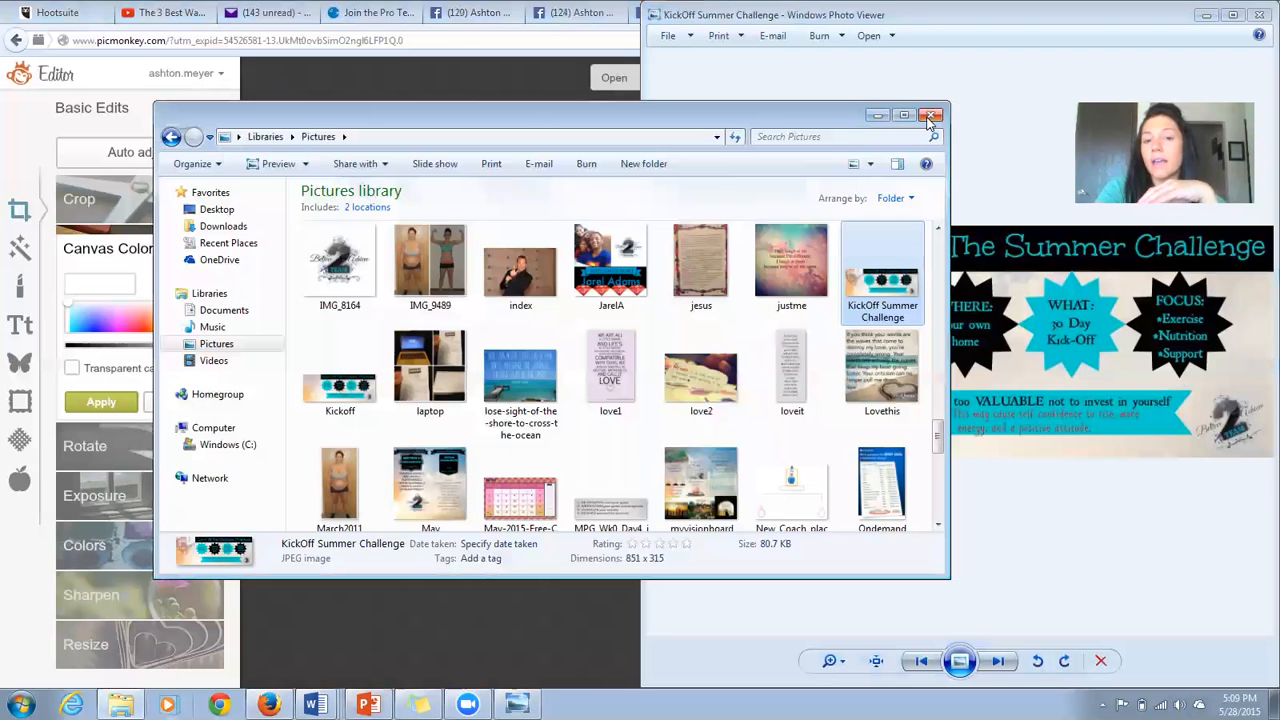
{"action": "left_click", "coordinate": [929, 116]}
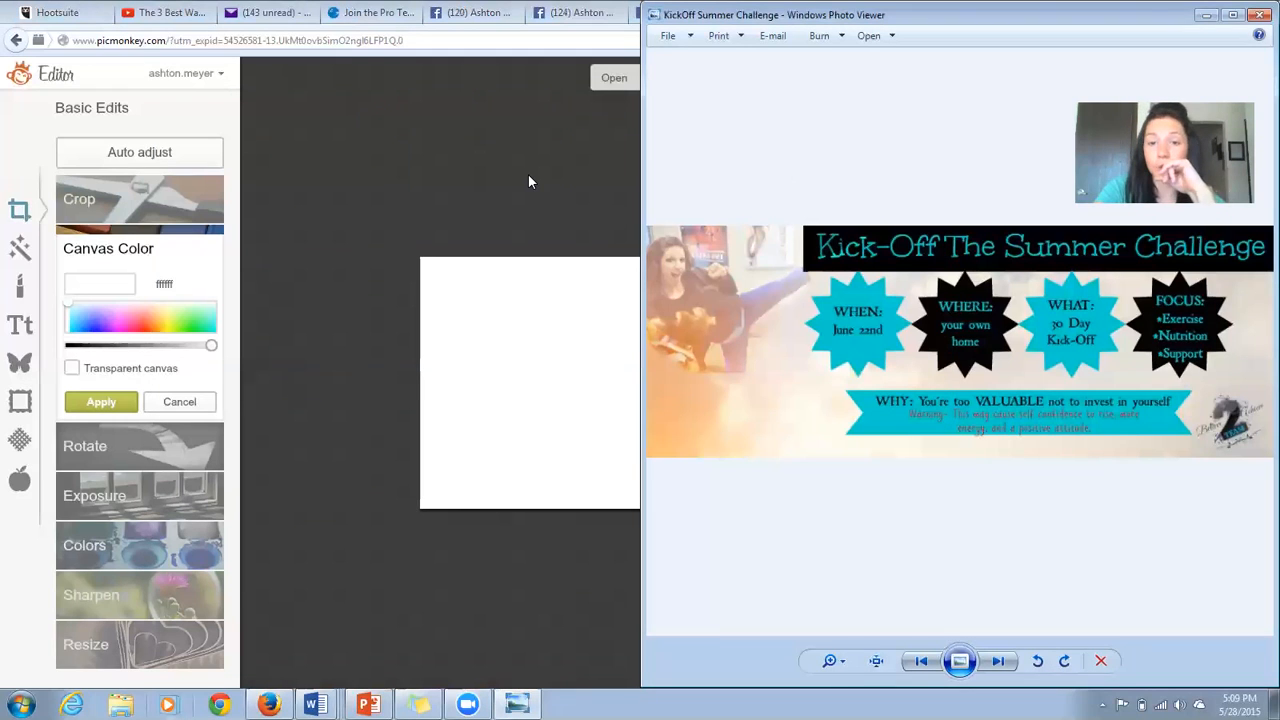
{"action": "left_click", "coordinate": [529, 181]}
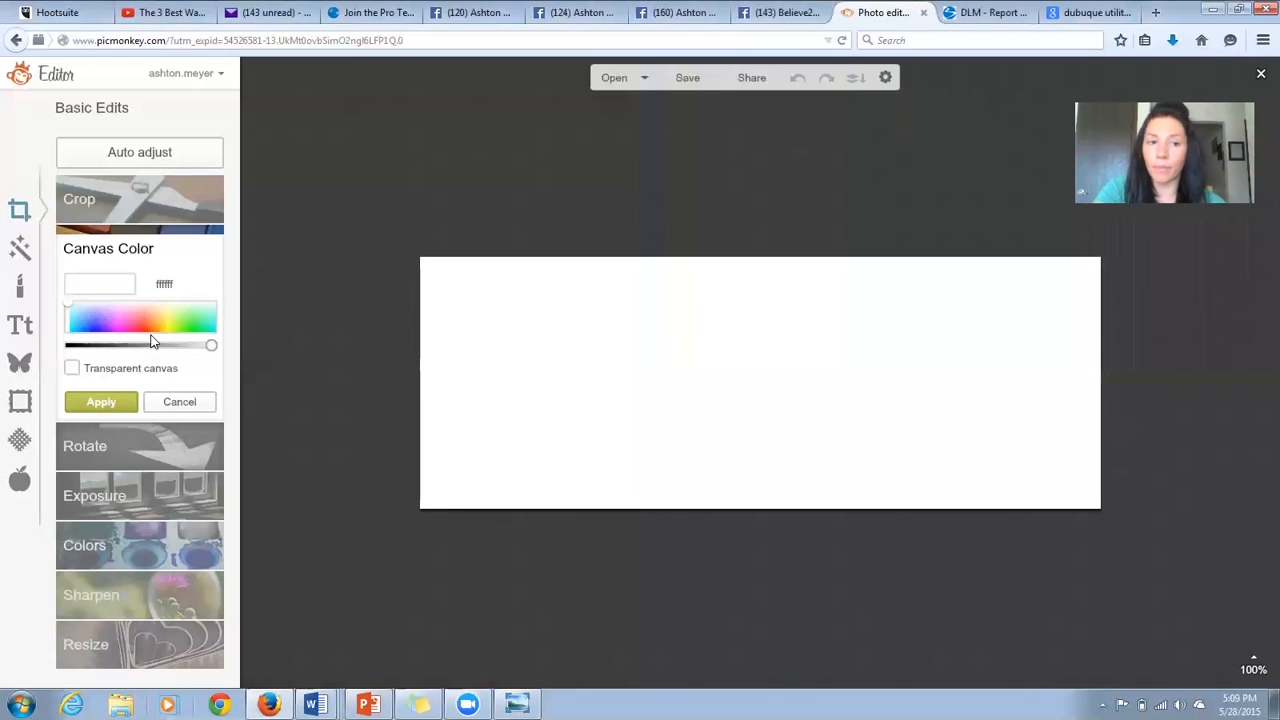
{"action": "left_click", "coordinate": [181, 401]}
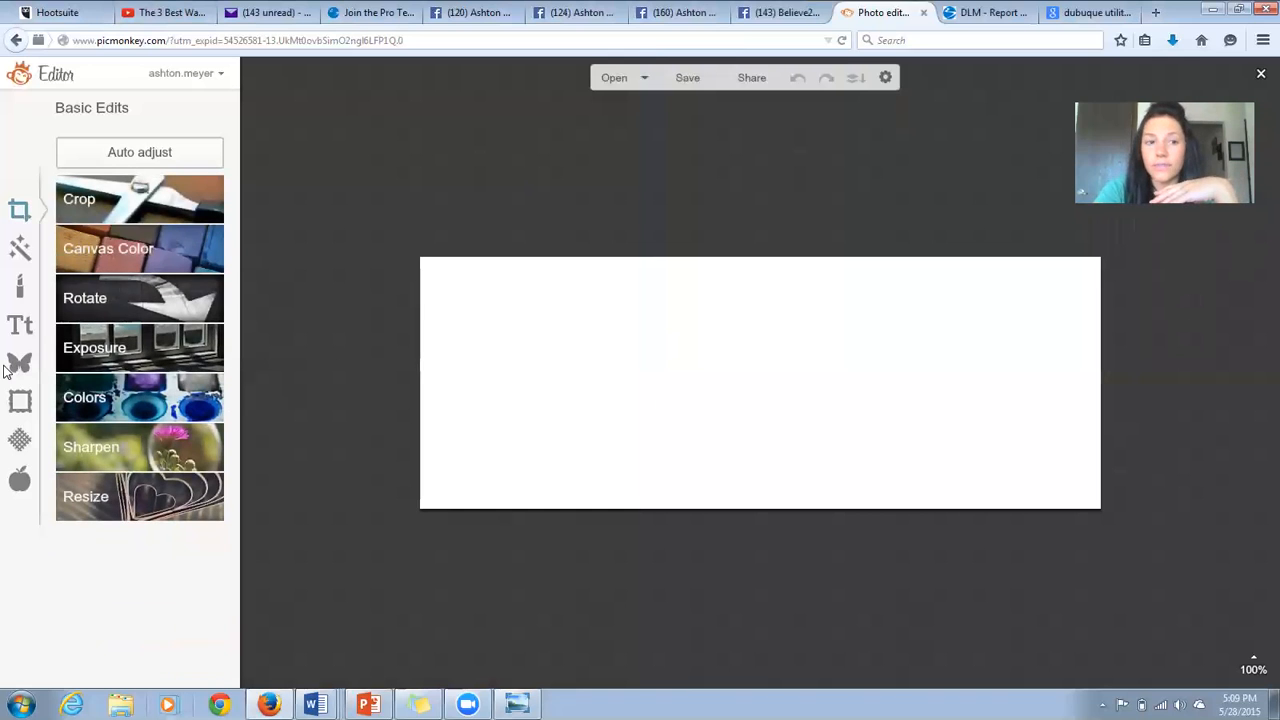
{"action": "left_click", "coordinate": [20, 440]}
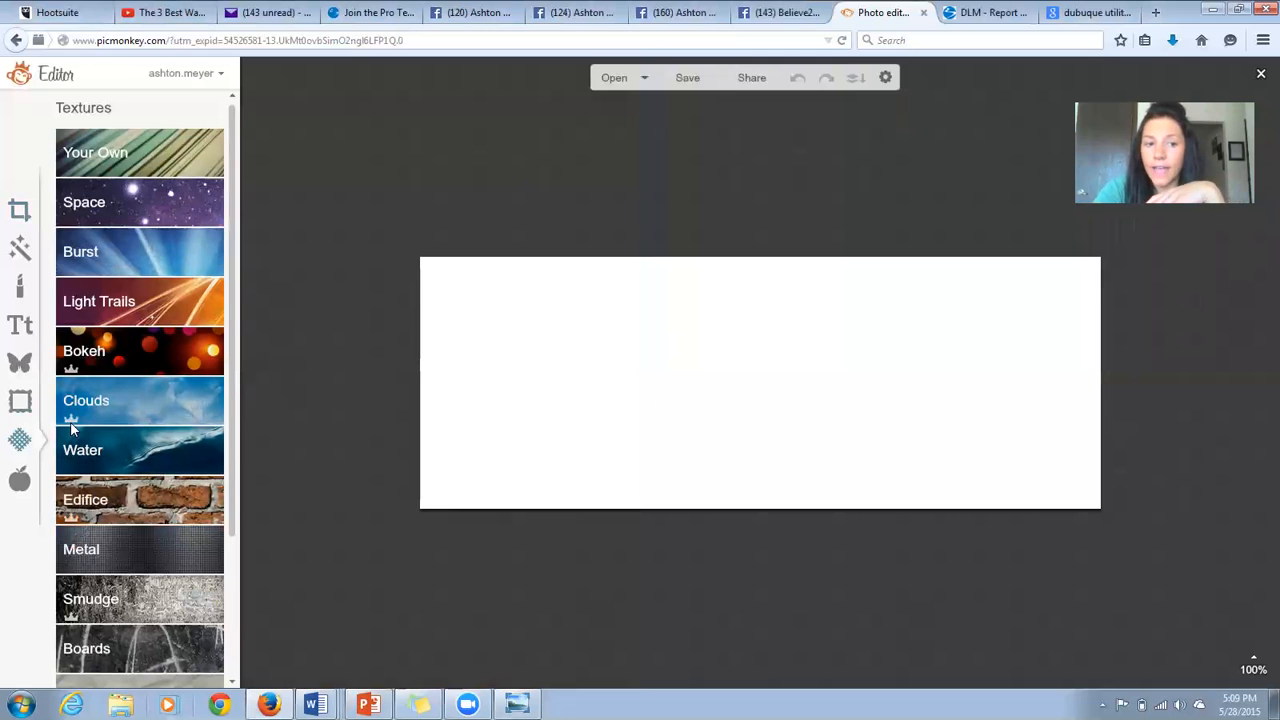
{"action": "mouse_move", "coordinate": [71, 426]}
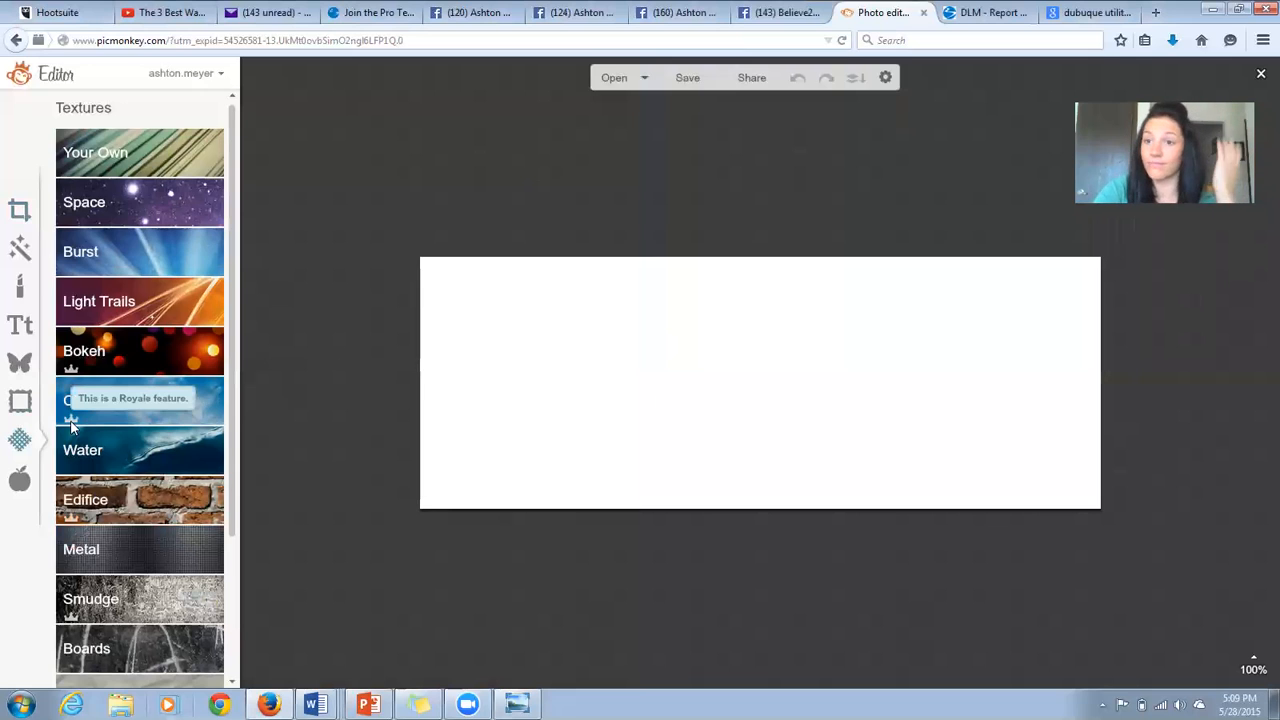
{"action": "left_click", "coordinate": [144, 421]}
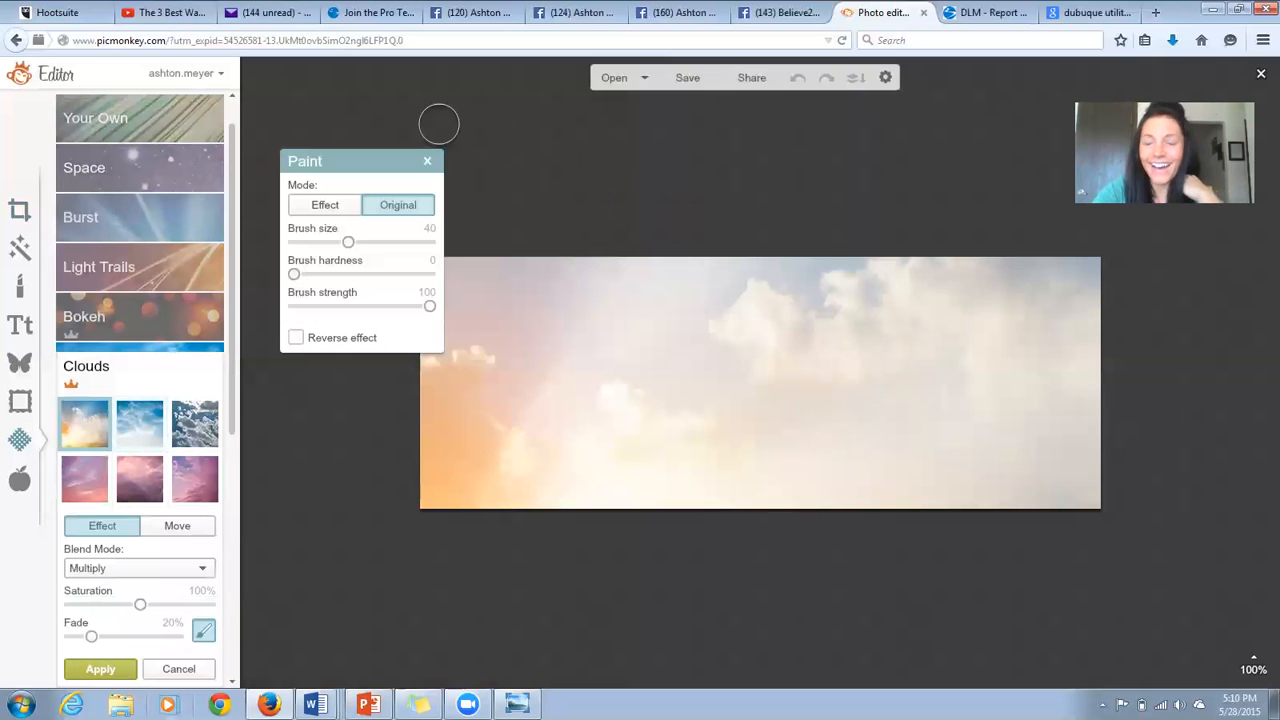
{"action": "left_click", "coordinate": [427, 161]}
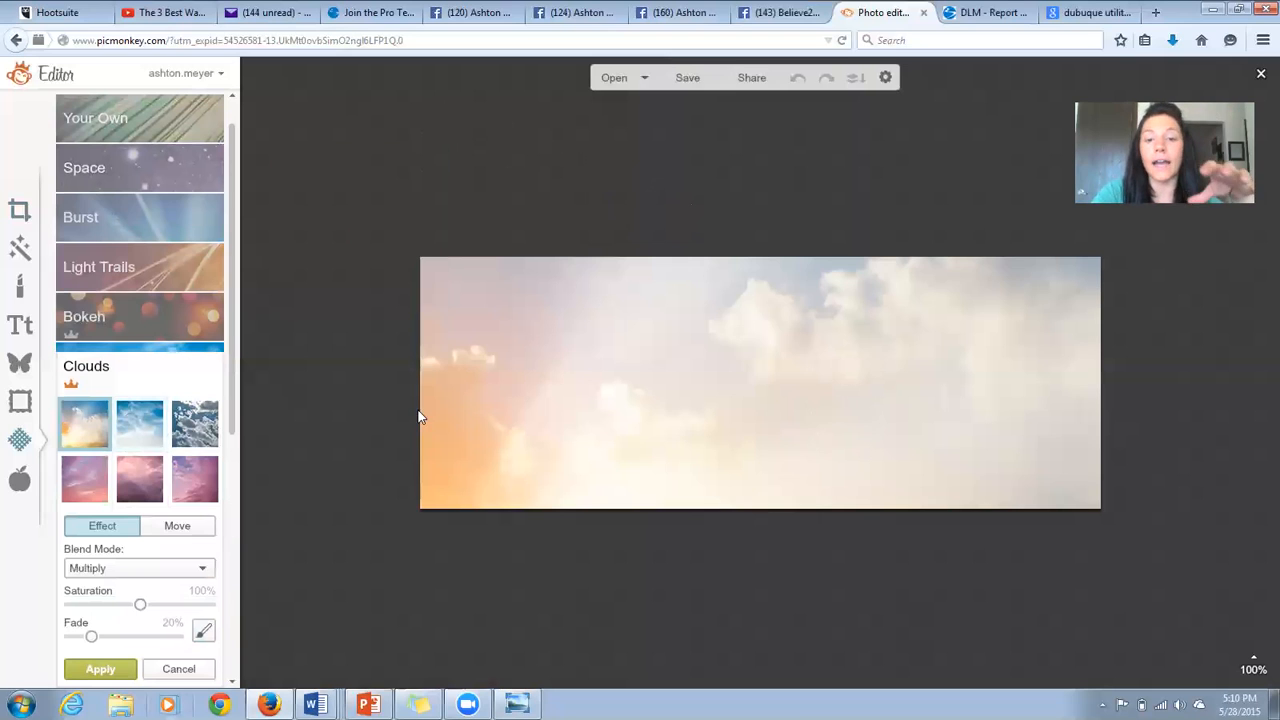
{"action": "left_click", "coordinate": [517, 704]}
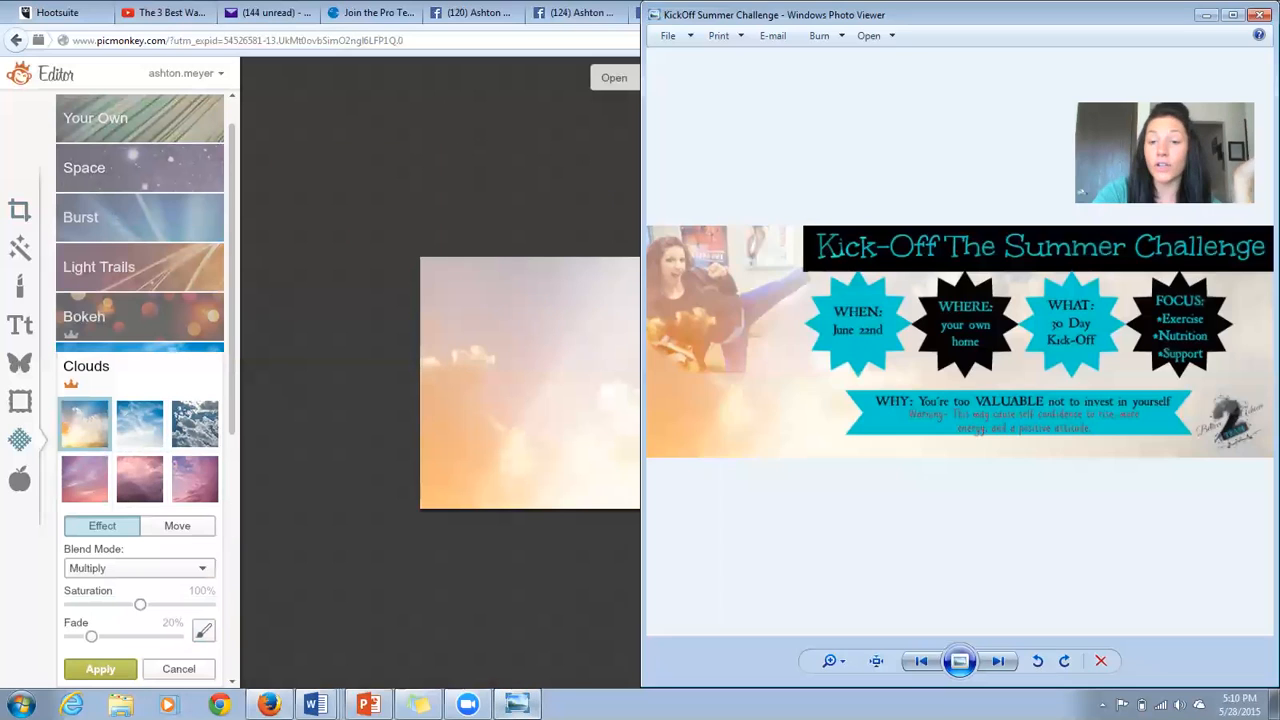
{"action": "left_click", "coordinate": [361, 157]}
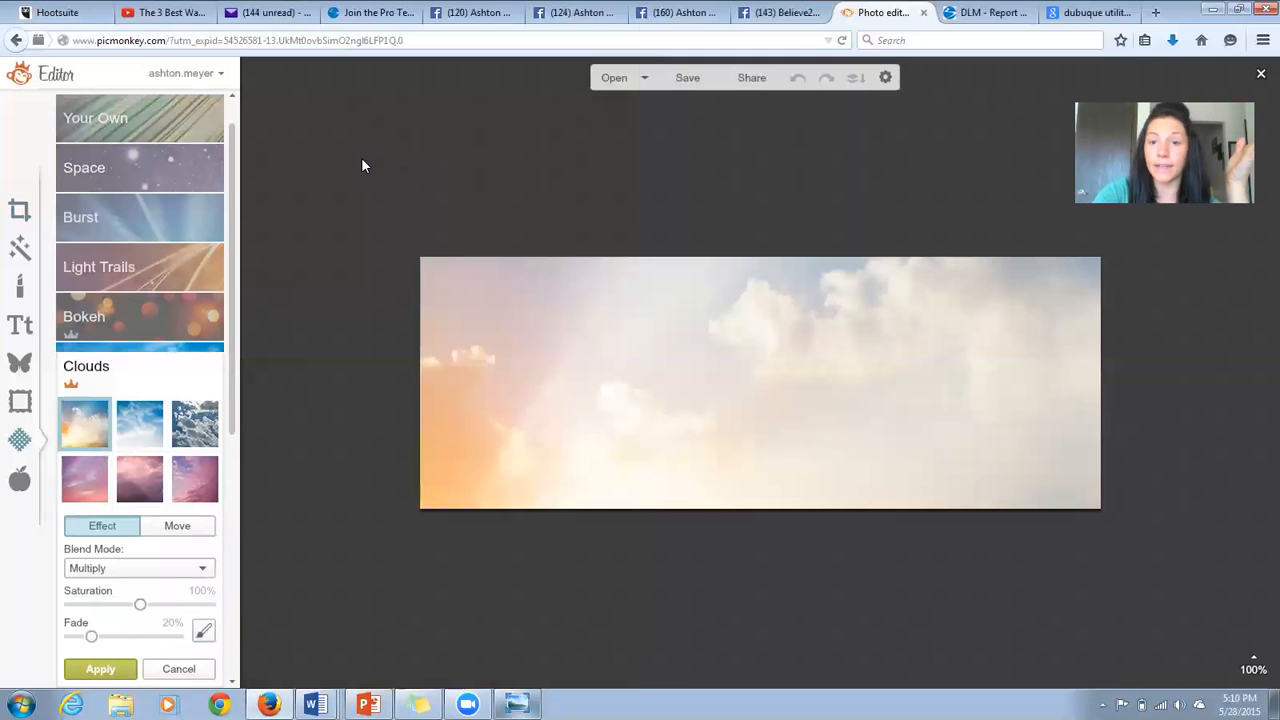
{"action": "left_click", "coordinate": [20, 365]}
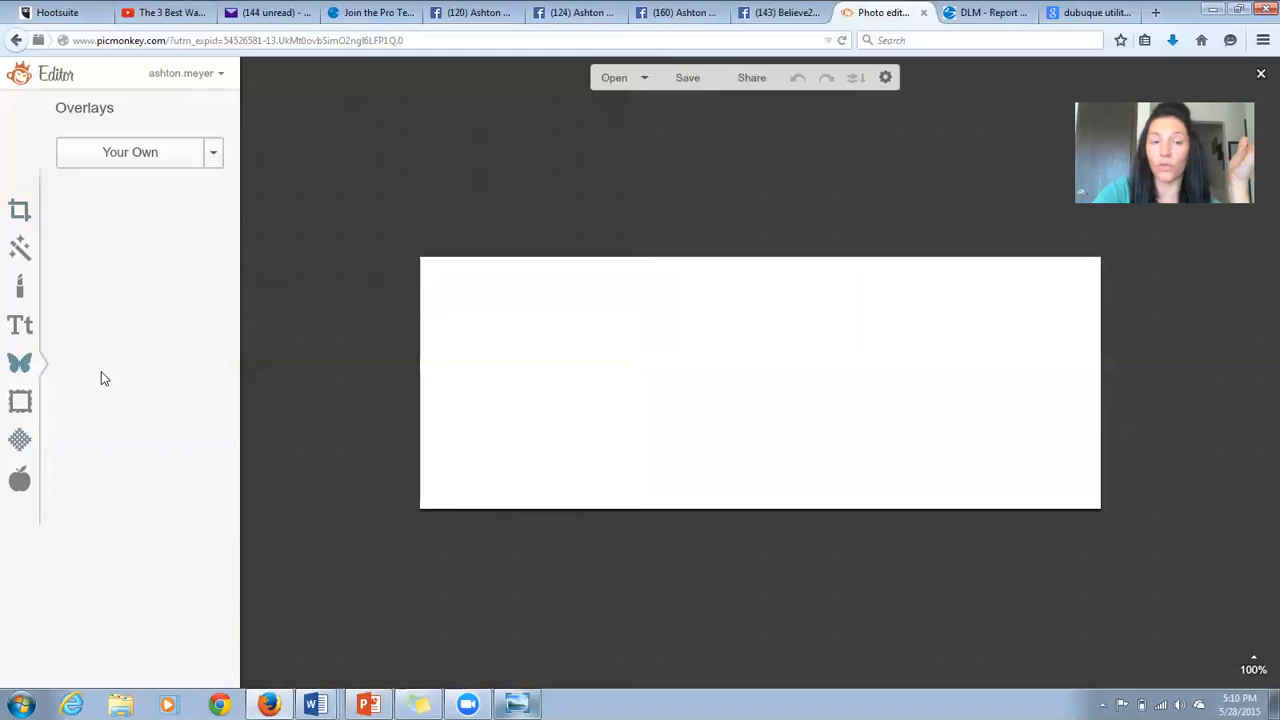
Step: Apply the Clouds texture with the warm golden sky, the first of the six variants, to the blank canvas
{"action": "left_click", "coordinate": [20, 440]}
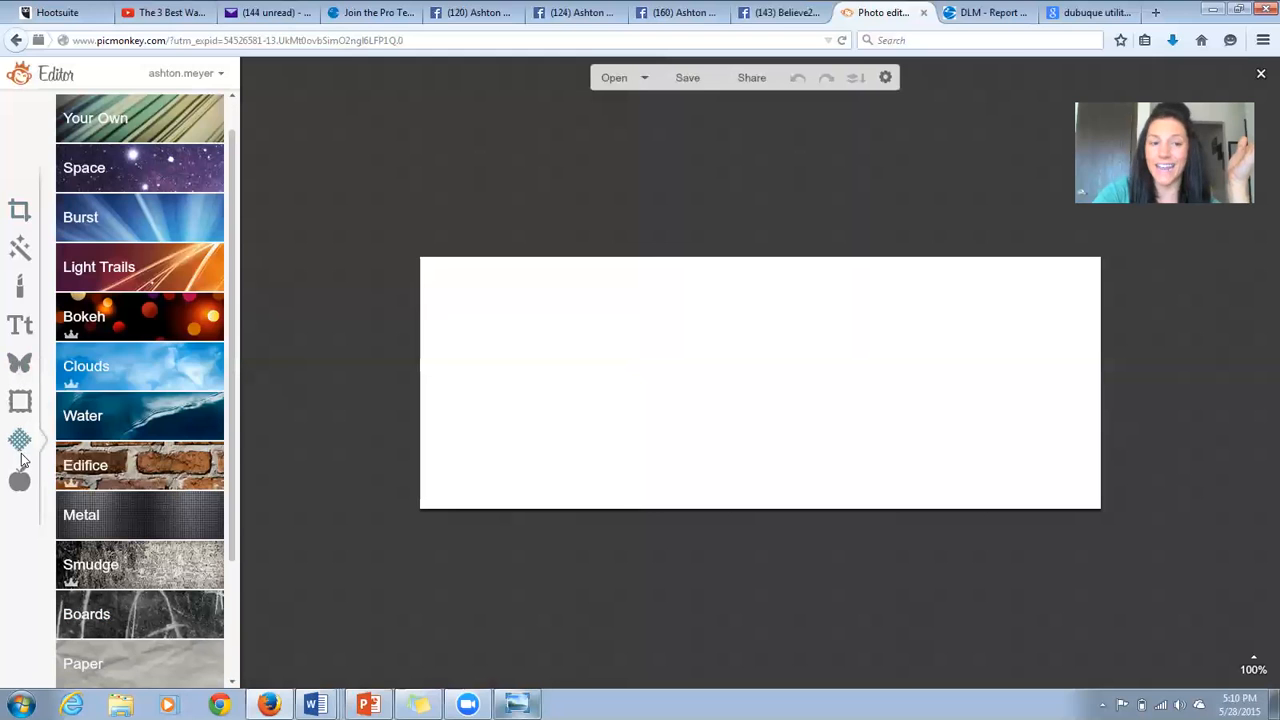
{"action": "left_click", "coordinate": [133, 373]}
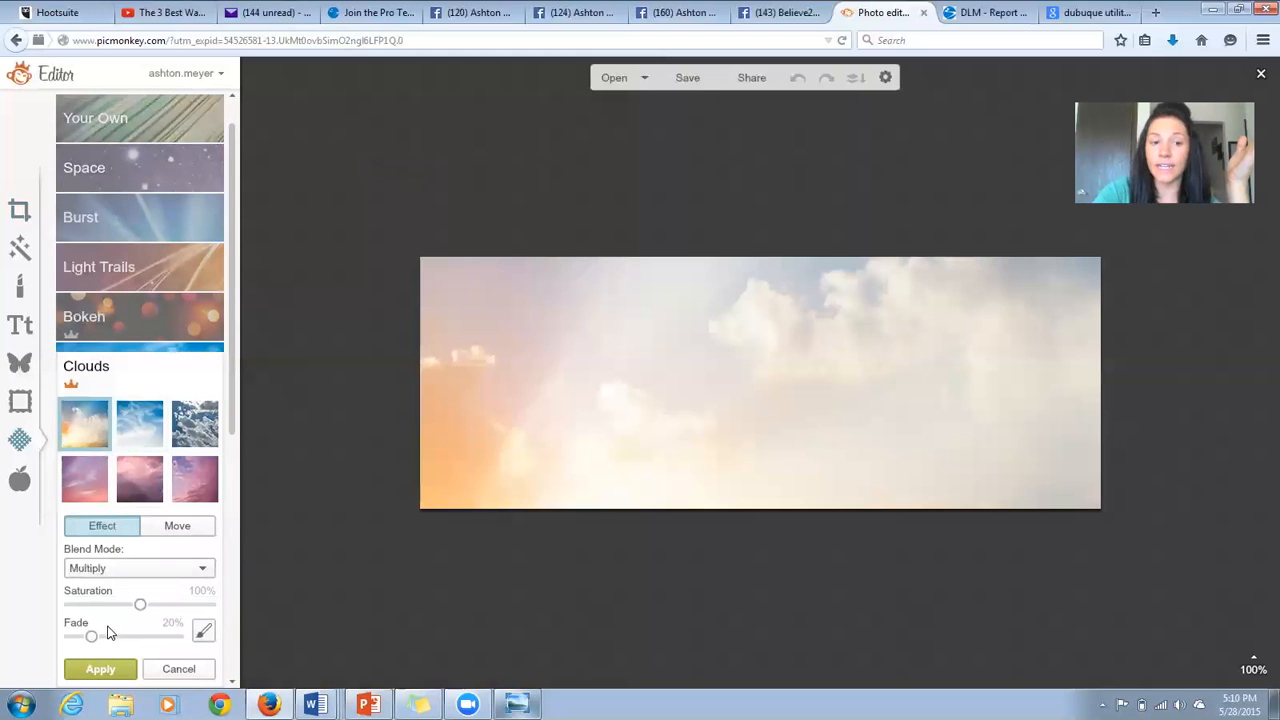
{"action": "left_click", "coordinate": [211, 427]}
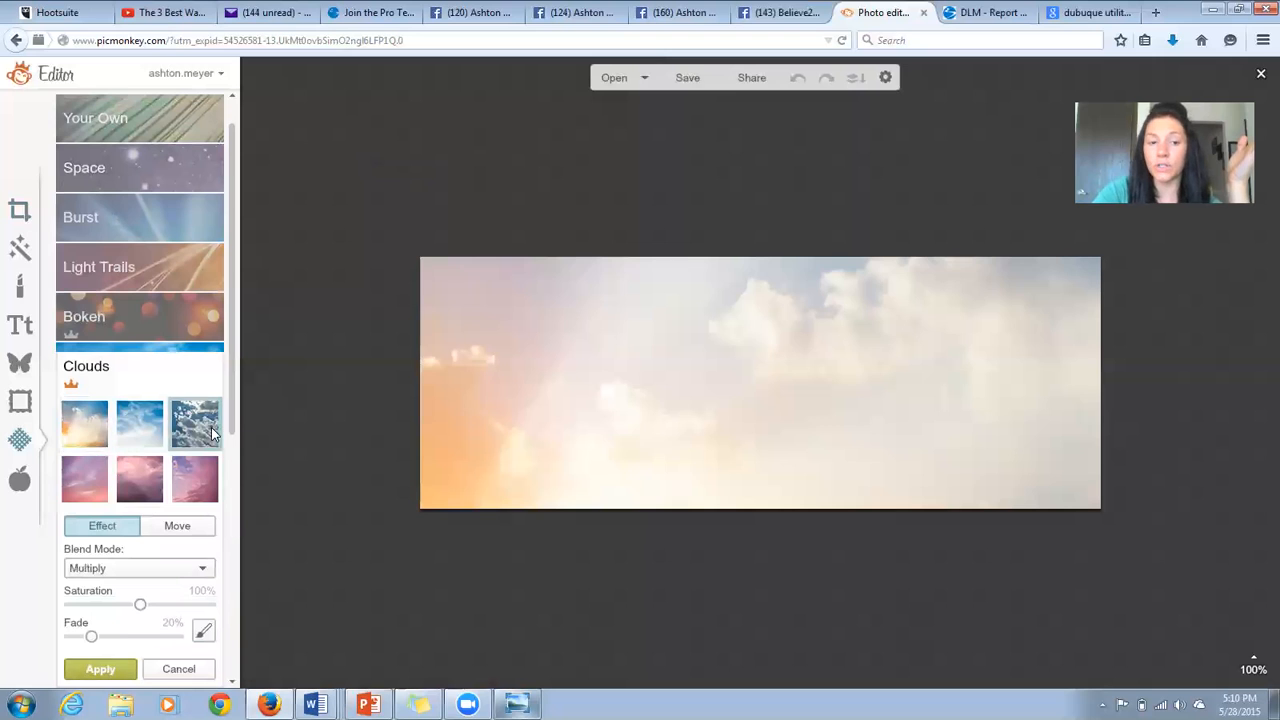
{"action": "left_click", "coordinate": [134, 430]}
{"action": "left_click", "coordinate": [130, 462]}
{"action": "left_click", "coordinate": [88, 416]}
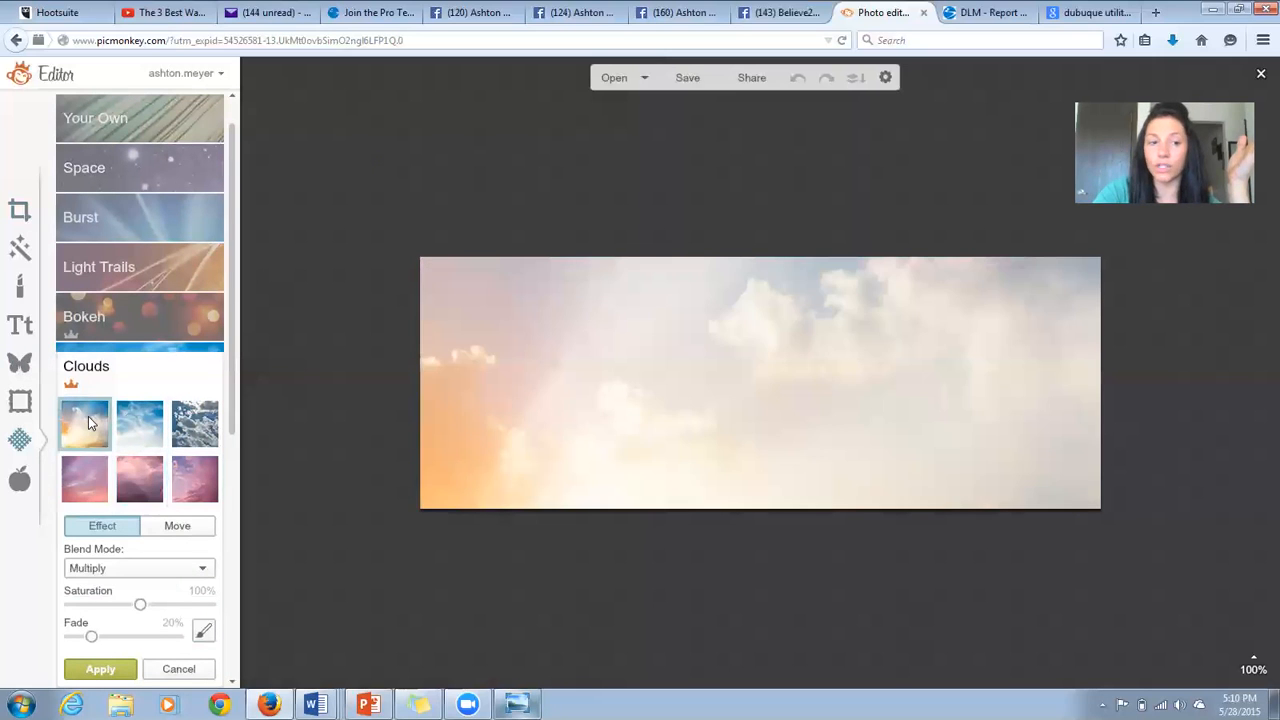
{"action": "left_click", "coordinate": [122, 672]}
{"action": "scroll", "coordinate": [133, 464], "scroll_direction": "up", "scroll_amount": 1}
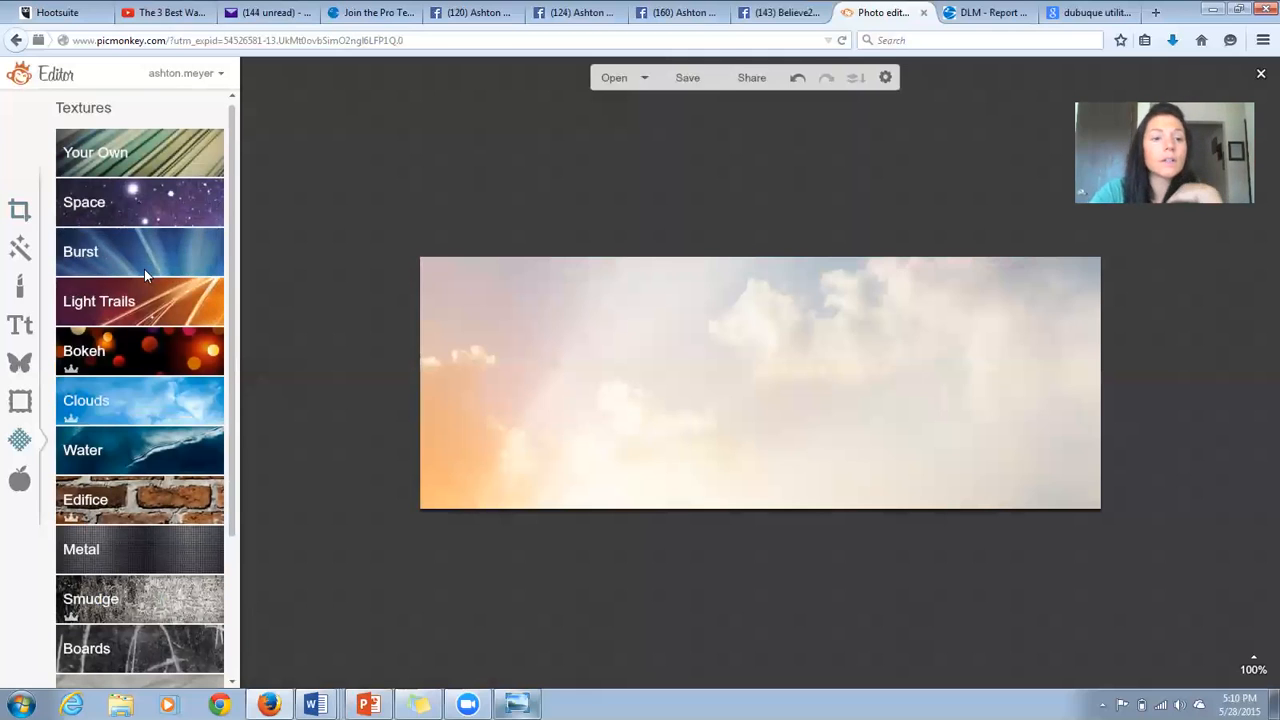
Step: Add a black Geometric rectangle overlay and stretch it into a header bar along the canvas's top edge, reaching the right edge
{"action": "left_click", "coordinate": [19, 362]}
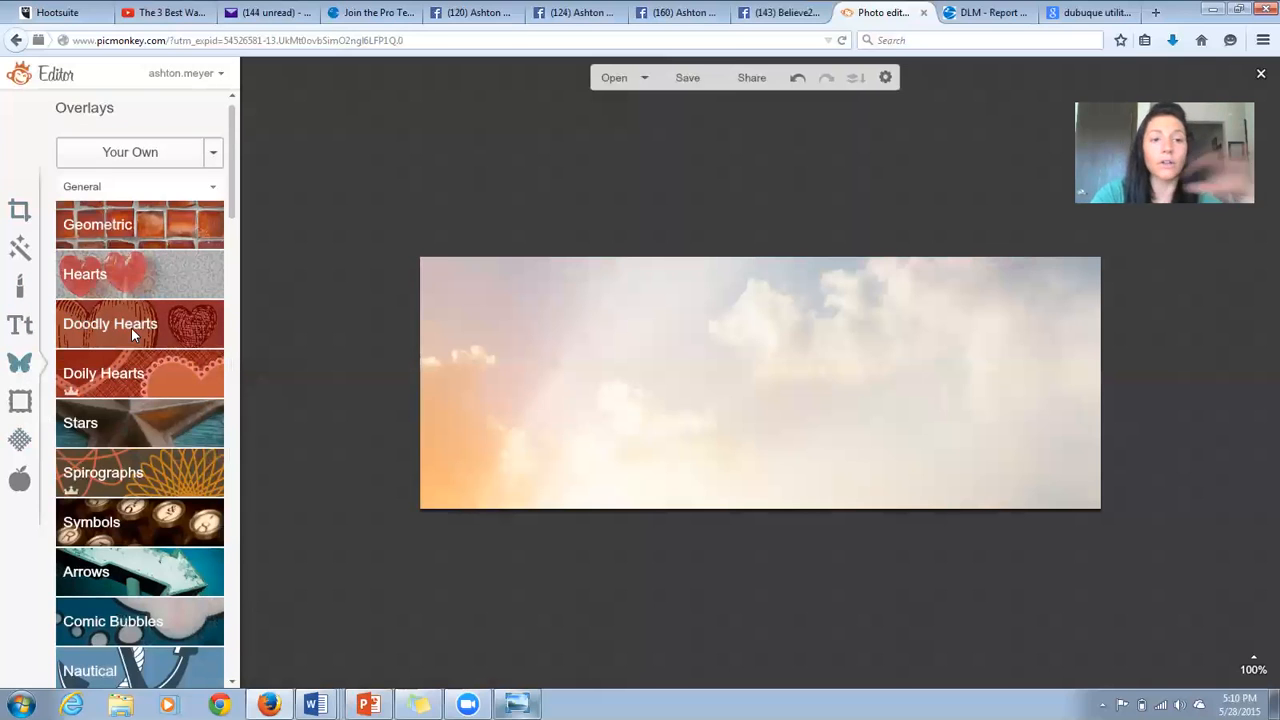
{"action": "left_click", "coordinate": [146, 238]}
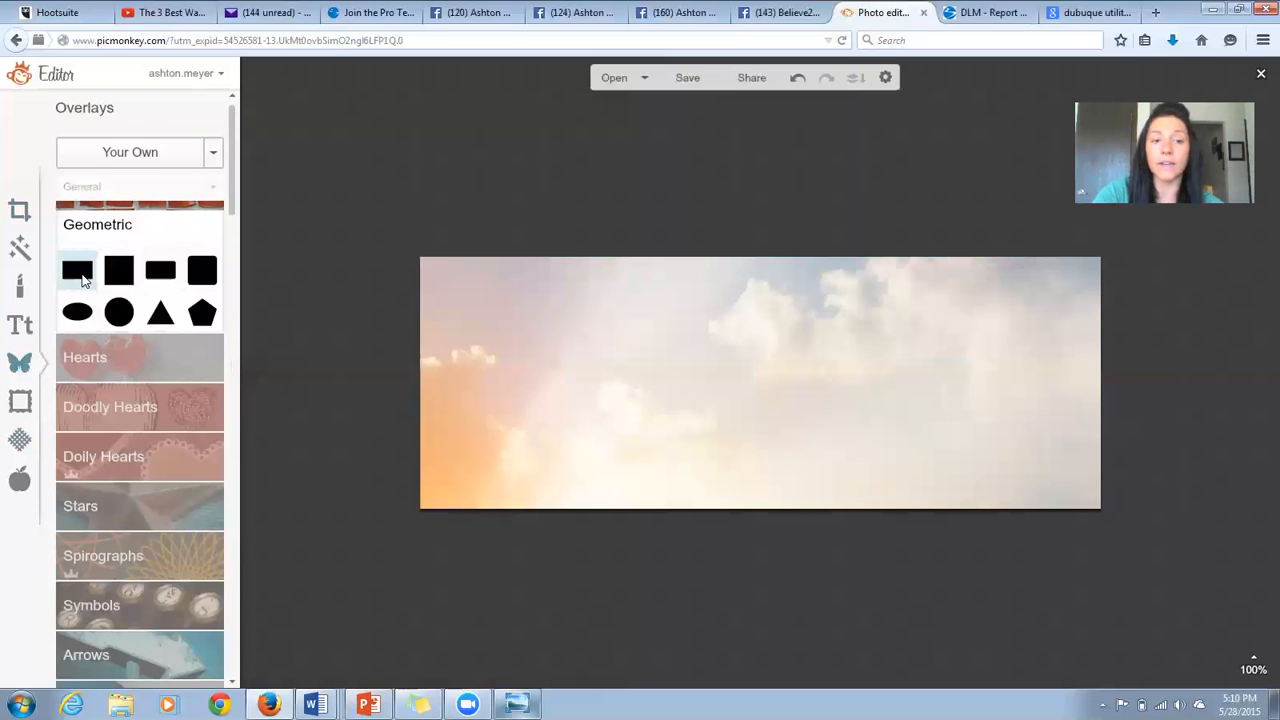
{"action": "left_click", "coordinate": [78, 271]}
{"action": "left_click_drag", "start_coordinate": [803, 407], "coordinate": [578, 313]}
{"action": "left_click_drag", "start_coordinate": [646, 280], "coordinate": [672, 279]}
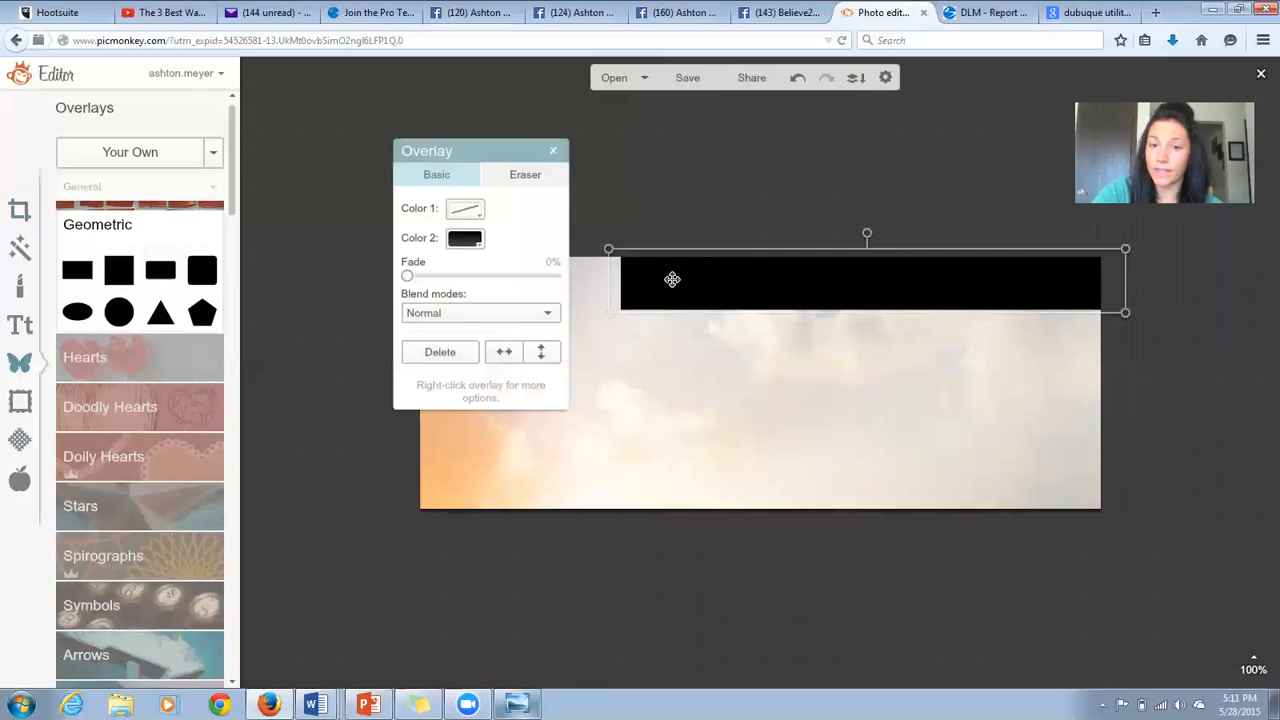
{"action": "left_click", "coordinate": [665, 616]}
Step: Check the reference banner, add a text box below the black bar and enter "Kick-Off" as the start of the title
{"action": "left_click", "coordinate": [516, 704]}
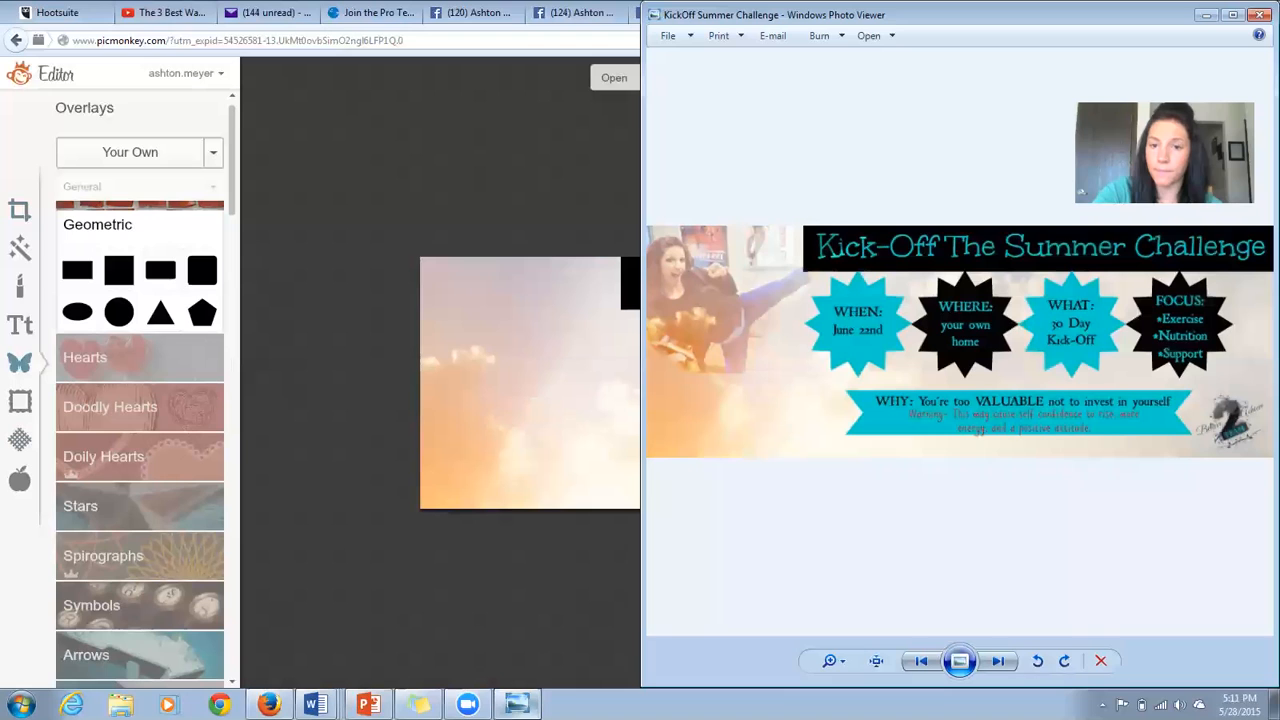
{"action": "left_click", "coordinate": [433, 562]}
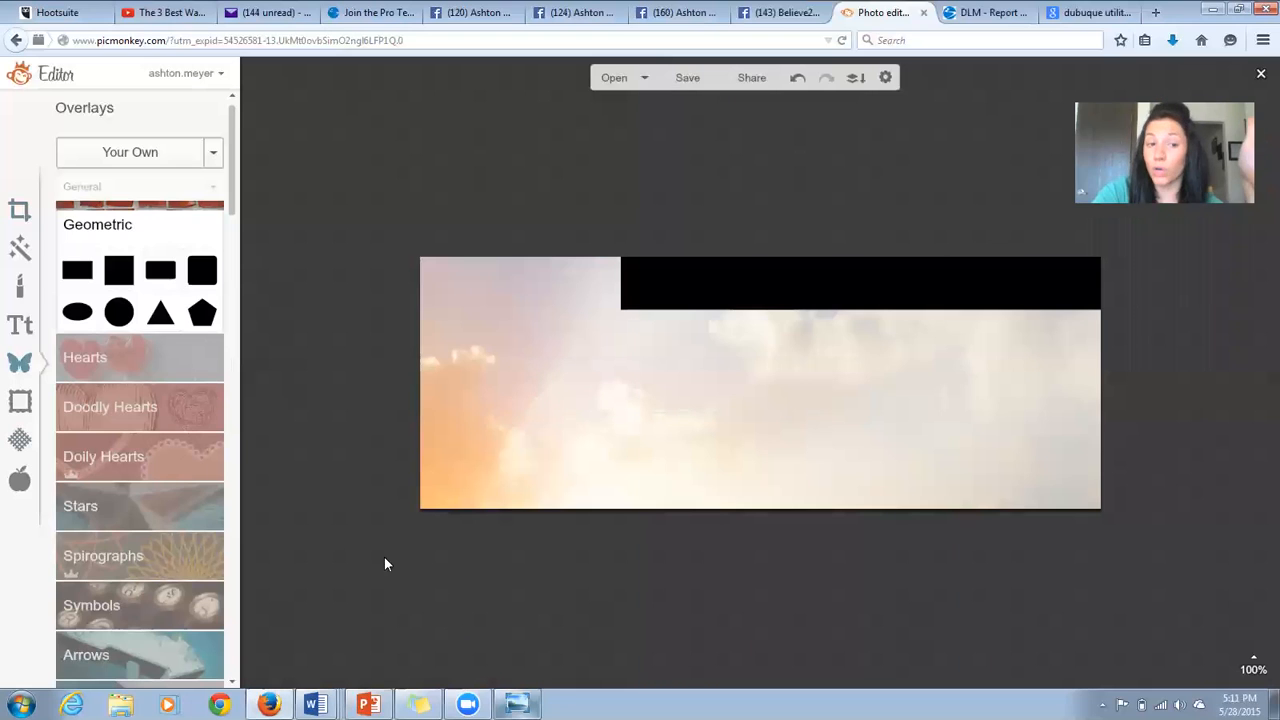
{"action": "left_click", "coordinate": [22, 326]}
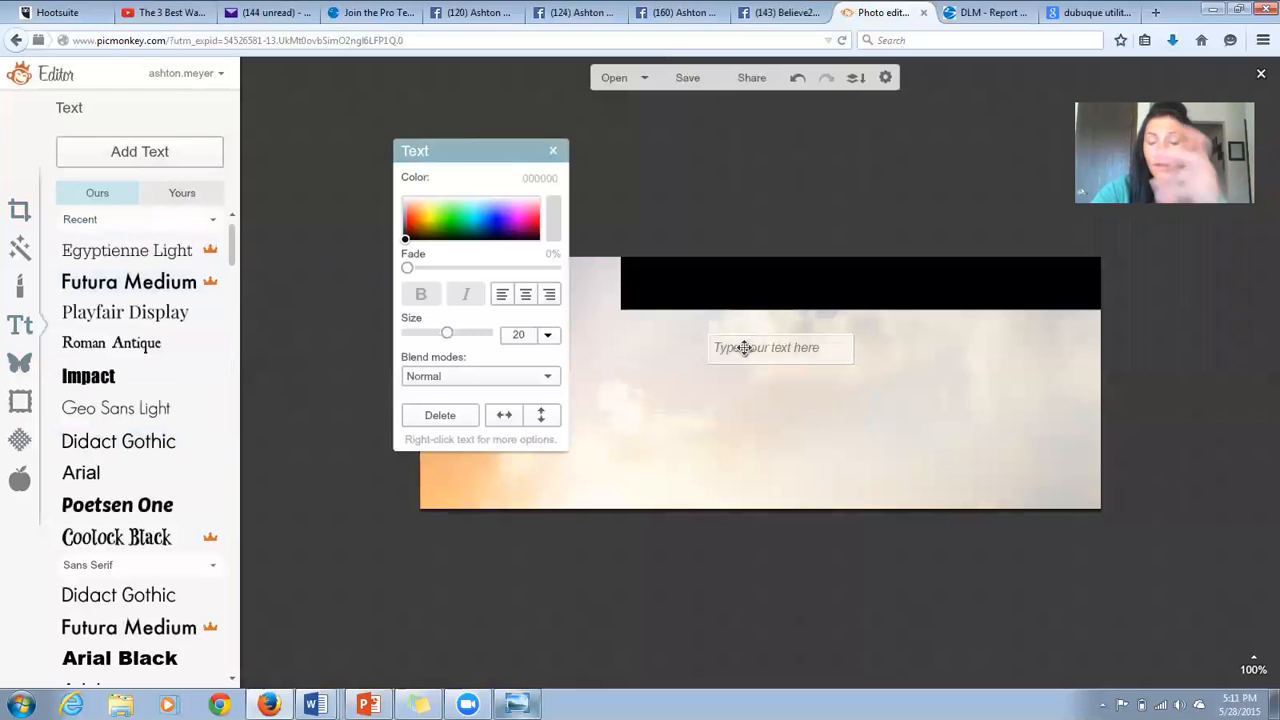
{"action": "type", "text": "Kick"}
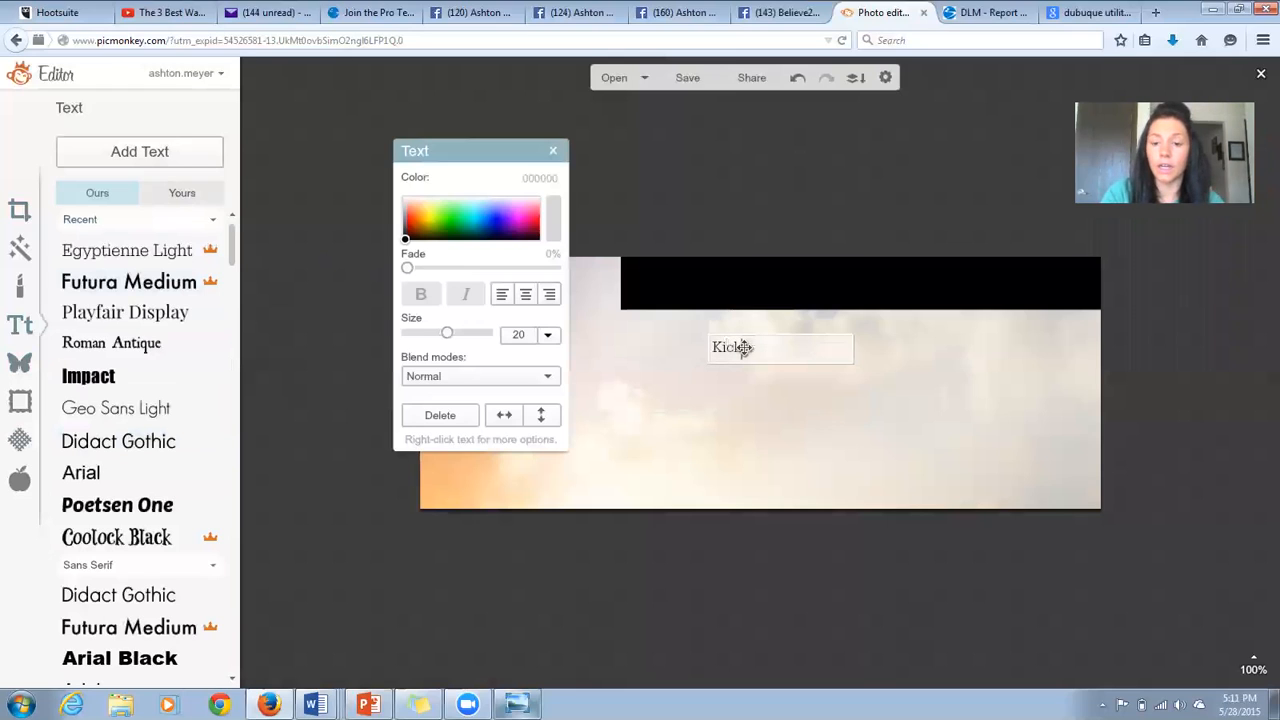
{"action": "type", "text": "Off Summer"}
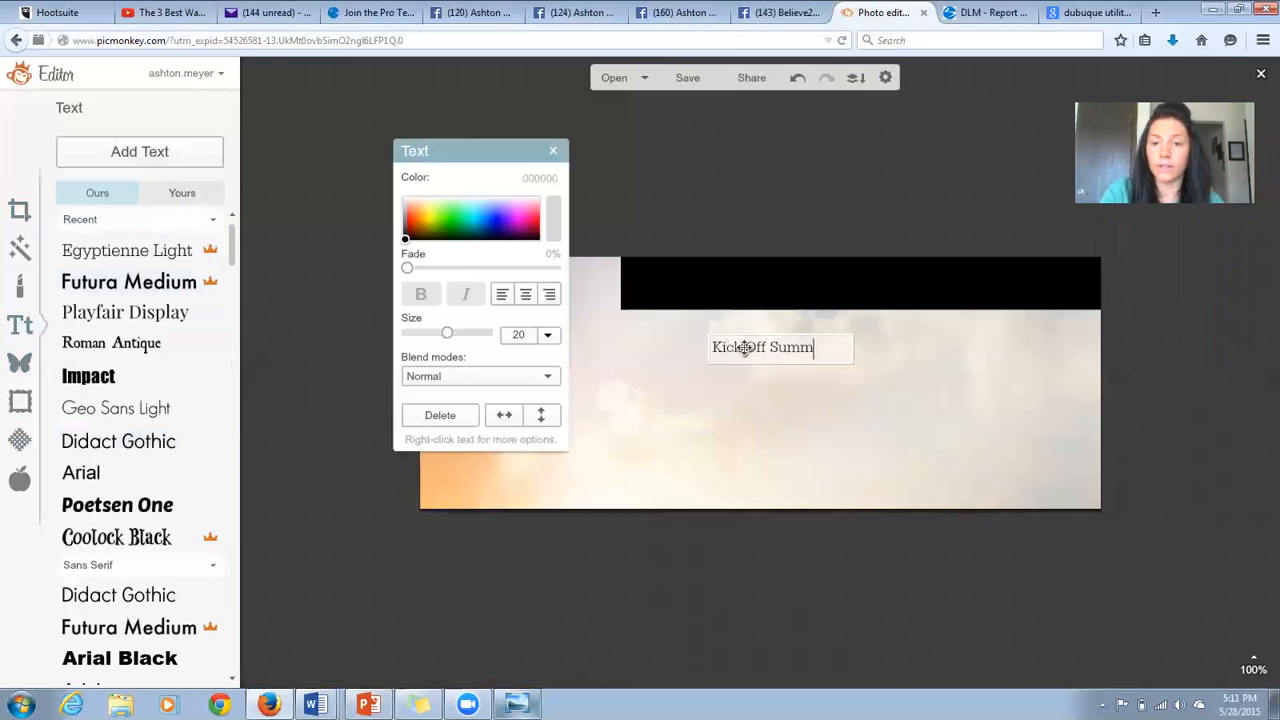
{"action": "key", "text": "BackSpace"}
{"action": "key", "text": "BackSpace"}
{"action": "key", "text": "BackSpace"}
{"action": "key", "text": "BackSpace"}
{"action": "key", "text": "BackSpace"}
{"action": "key", "text": "BackSpace"}
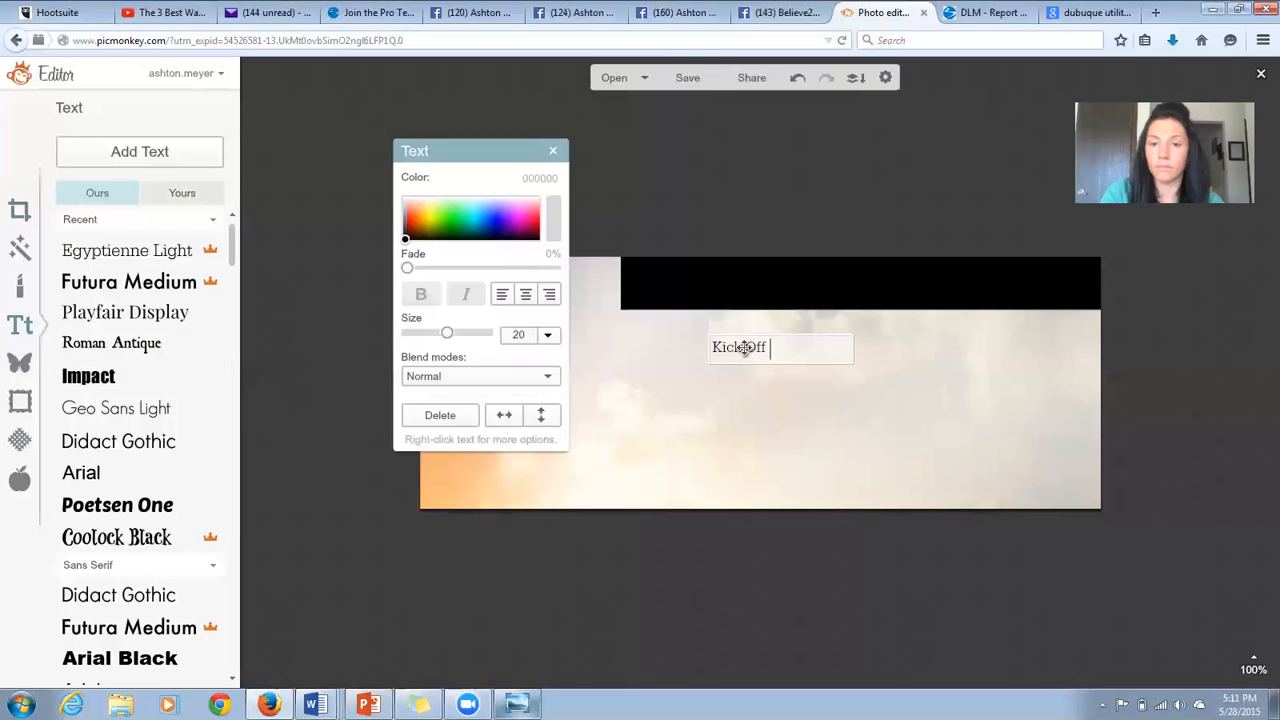
Step: Check the reference banner and complete the title text so it reads "Kick-Off The Summer Challenge"
{"action": "left_click", "coordinate": [519, 706]}
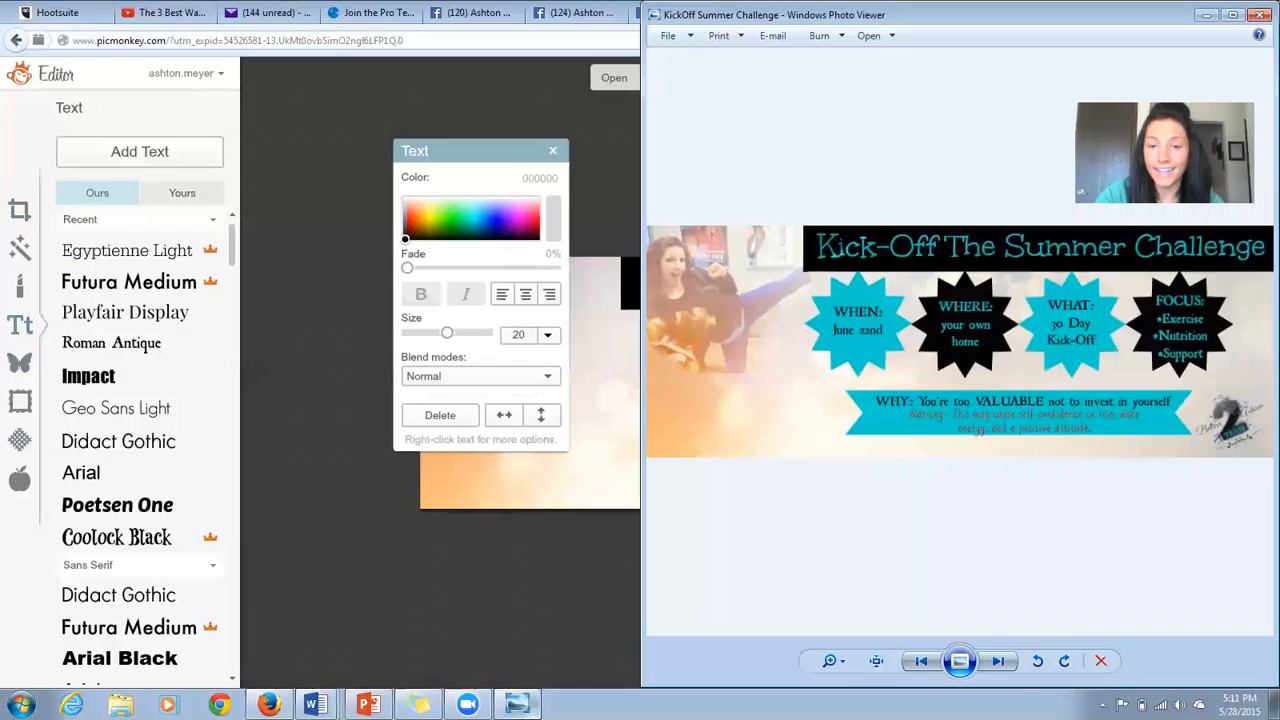
{"action": "left_click", "coordinate": [539, 625]}
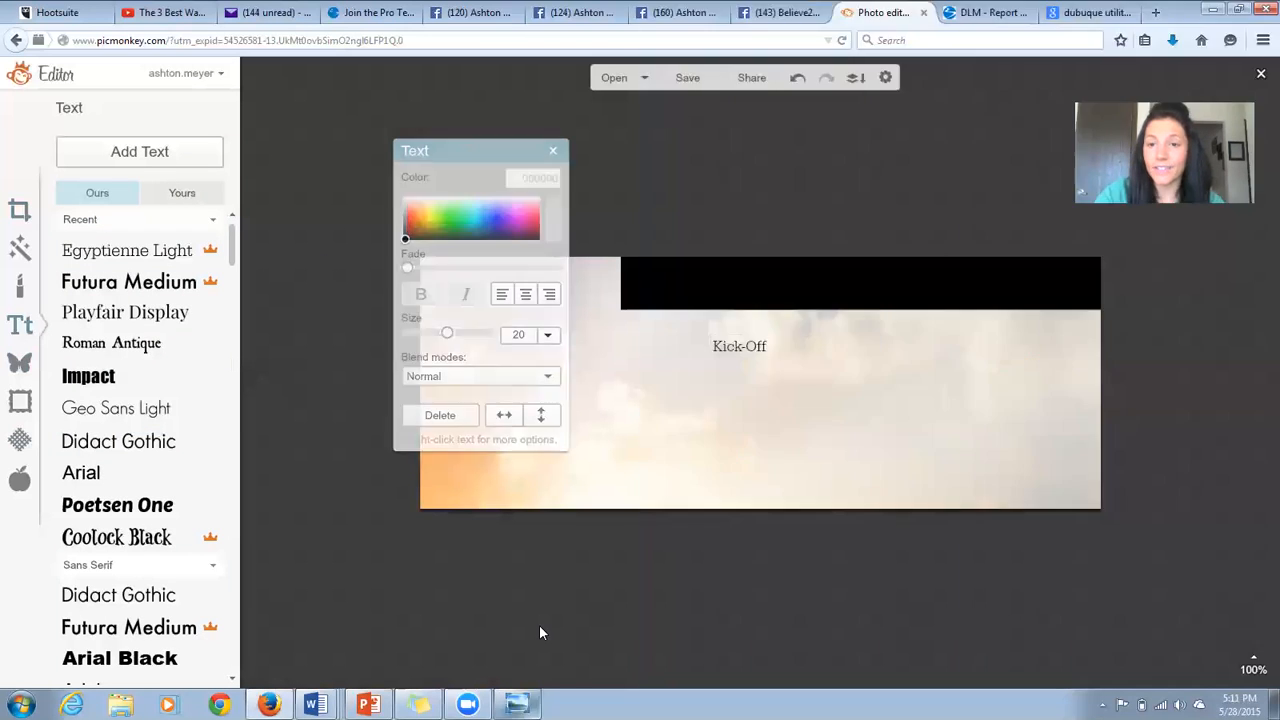
{"action": "left_click", "coordinate": [771, 347]}
{"action": "left_click", "coordinate": [773, 347]}
{"action": "left_click", "coordinate": [776, 346]}
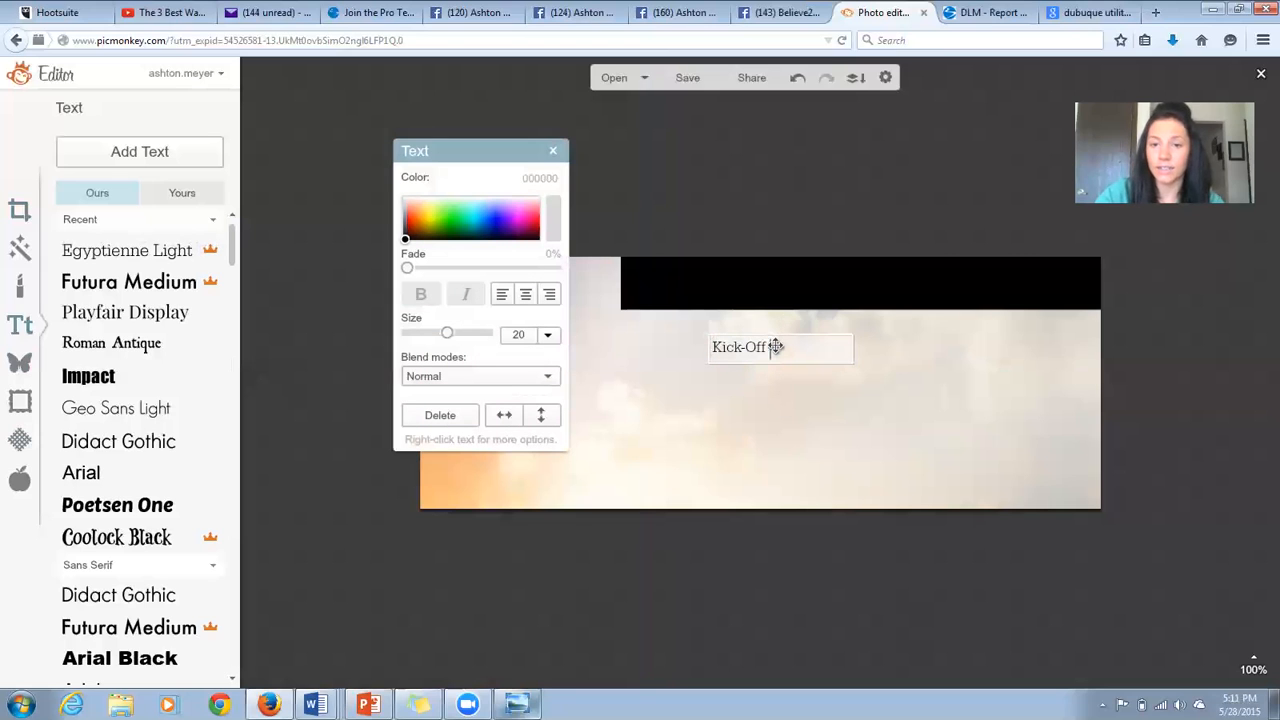
{"action": "type", "text": "par"}
{"action": "key", "text": "BackSpace"}
{"action": "key", "text": "BackSpace"}
{"action": "key", "text": "BackSpace"}
{"action": "type", "text": "Pae Summe"}
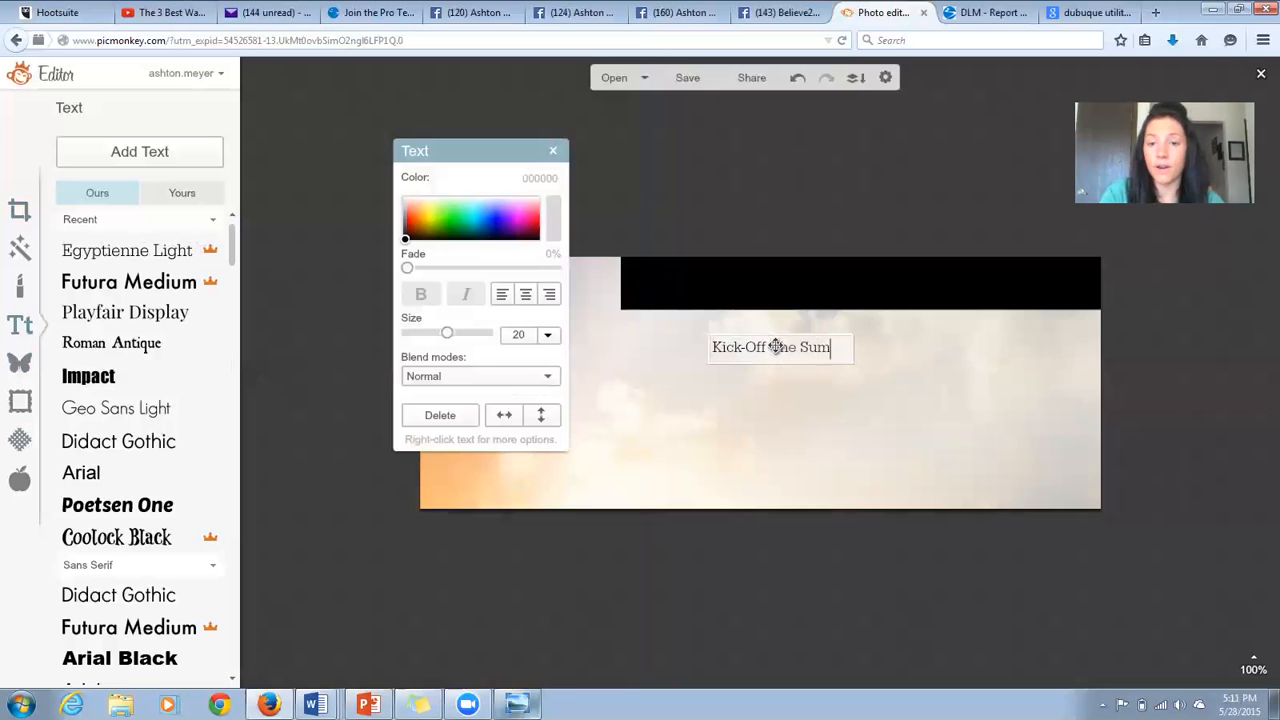
{"action": "type", "text": "r Challenge"}
Step: Widen the title's text box so it fits on one line, centre the text and set its size to 28
{"action": "left_click_drag", "start_coordinate": [846, 358], "coordinate": [682, 322]}
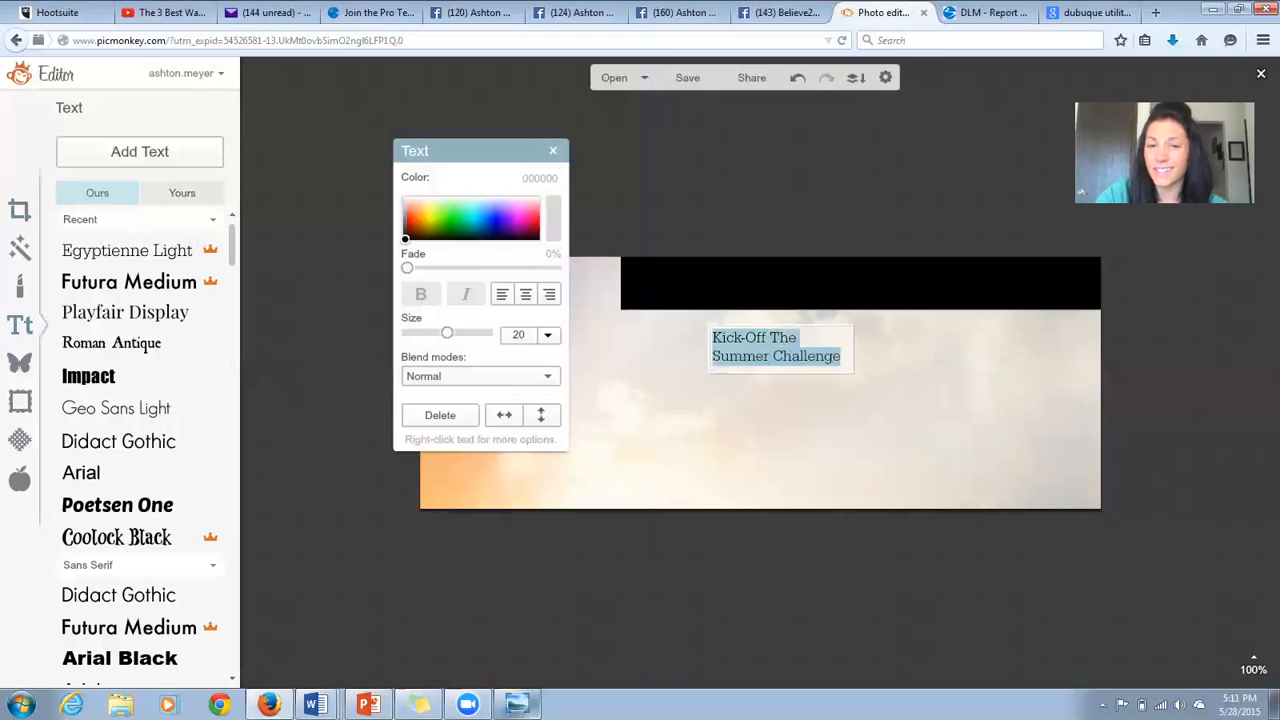
{"action": "left_click", "coordinate": [849, 369]}
{"action": "left_click_drag", "start_coordinate": [849, 346], "coordinate": [1055, 362]}
{"action": "double_click", "coordinate": [948, 352]}
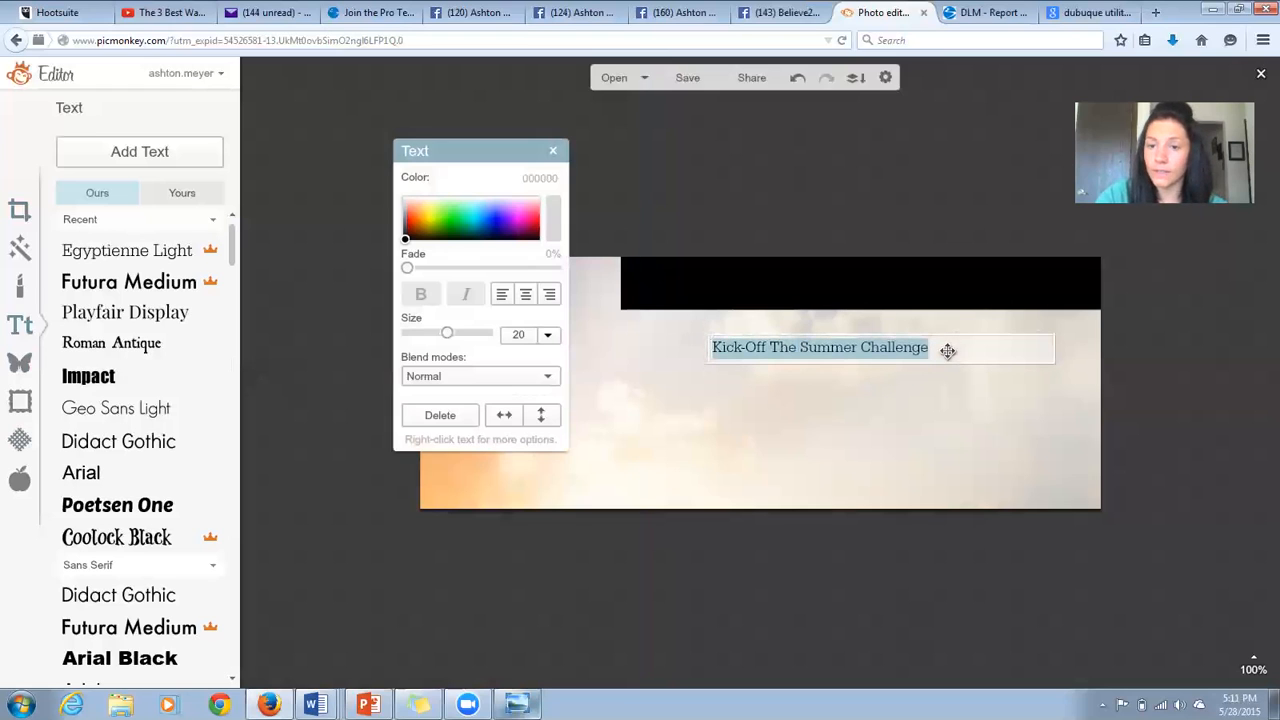
{"action": "left_click", "coordinate": [526, 293]}
{"action": "mouse_move", "coordinate": [449, 332]}
{"action": "left_mouse_down"}
{"action": "mouse_move", "coordinate": [464, 338]}
{"action": "mouse_move", "coordinate": [447, 334]}
{"action": "left_mouse_up"}
{"action": "left_click", "coordinate": [711, 352]}
{"action": "left_click_drag", "start_coordinate": [711, 352], "coordinate": [664, 349]}
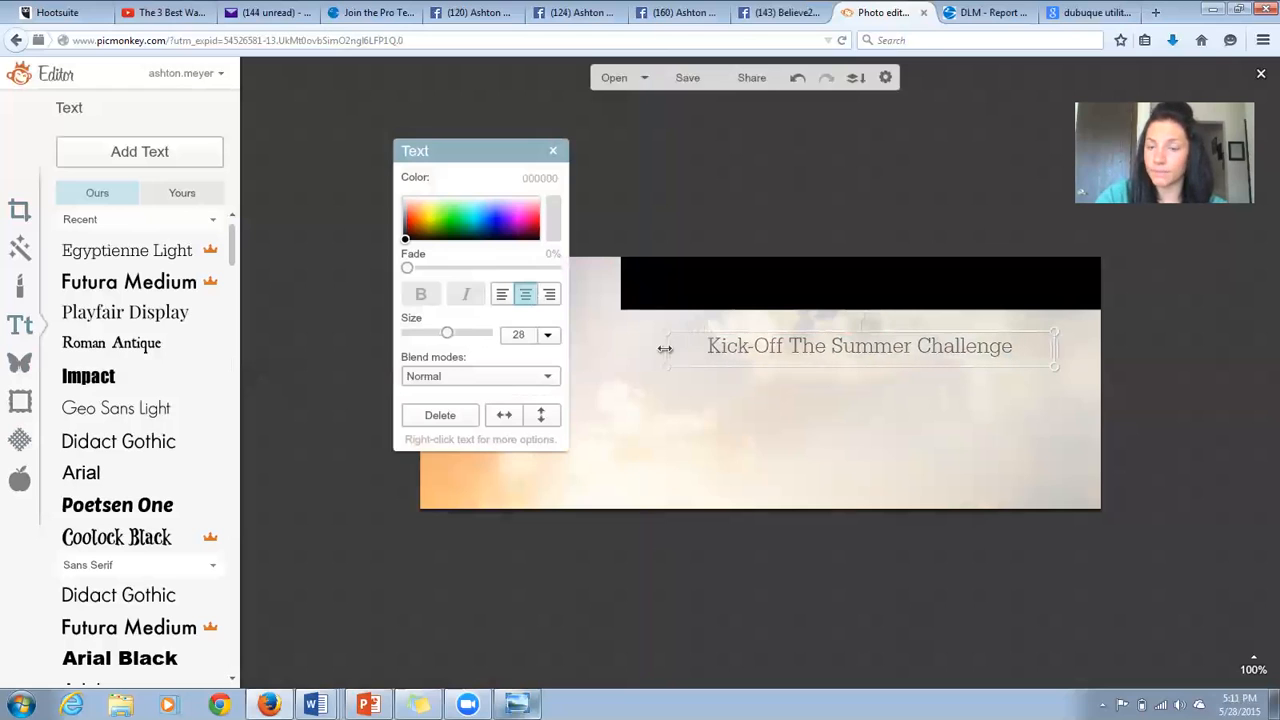
Step: Colour the title bright cyan (00ffff) and move it onto the black header bar
{"action": "left_click", "coordinate": [474, 221]}
{"action": "left_click_drag", "start_coordinate": [829, 358], "coordinate": [848, 296]}
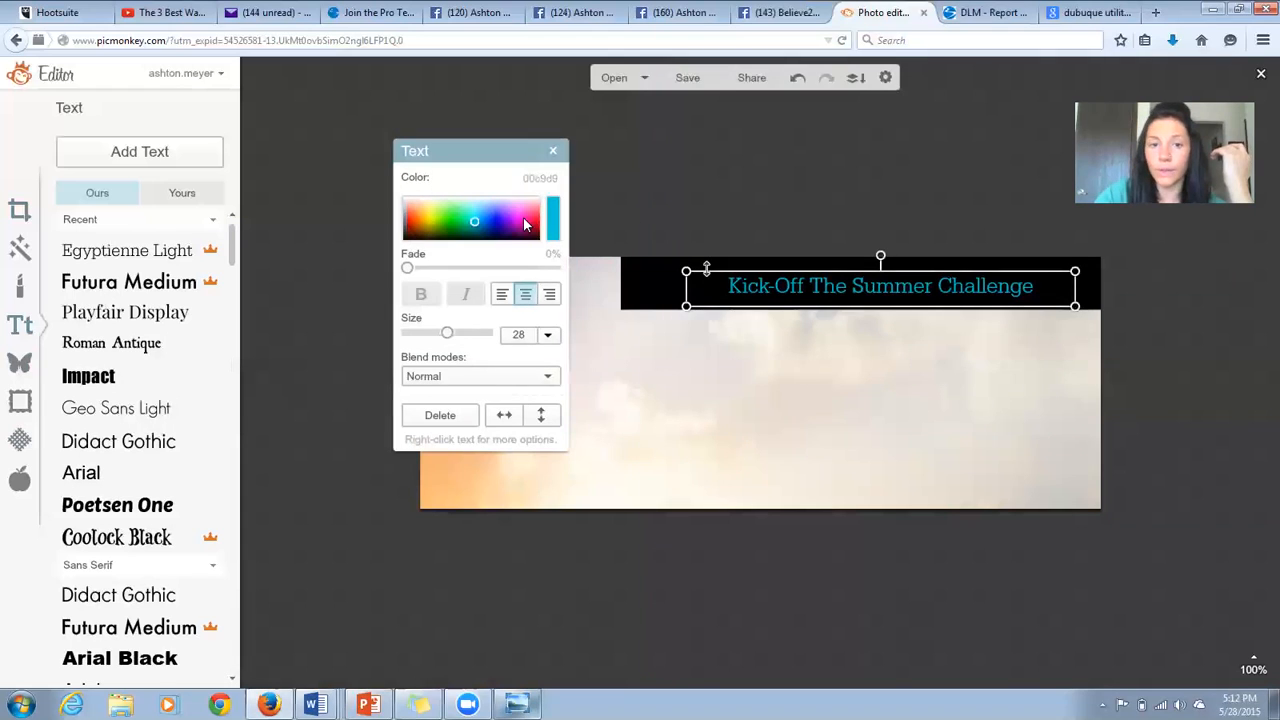
{"action": "left_click_drag", "start_coordinate": [475, 224], "coordinate": [474, 221]}
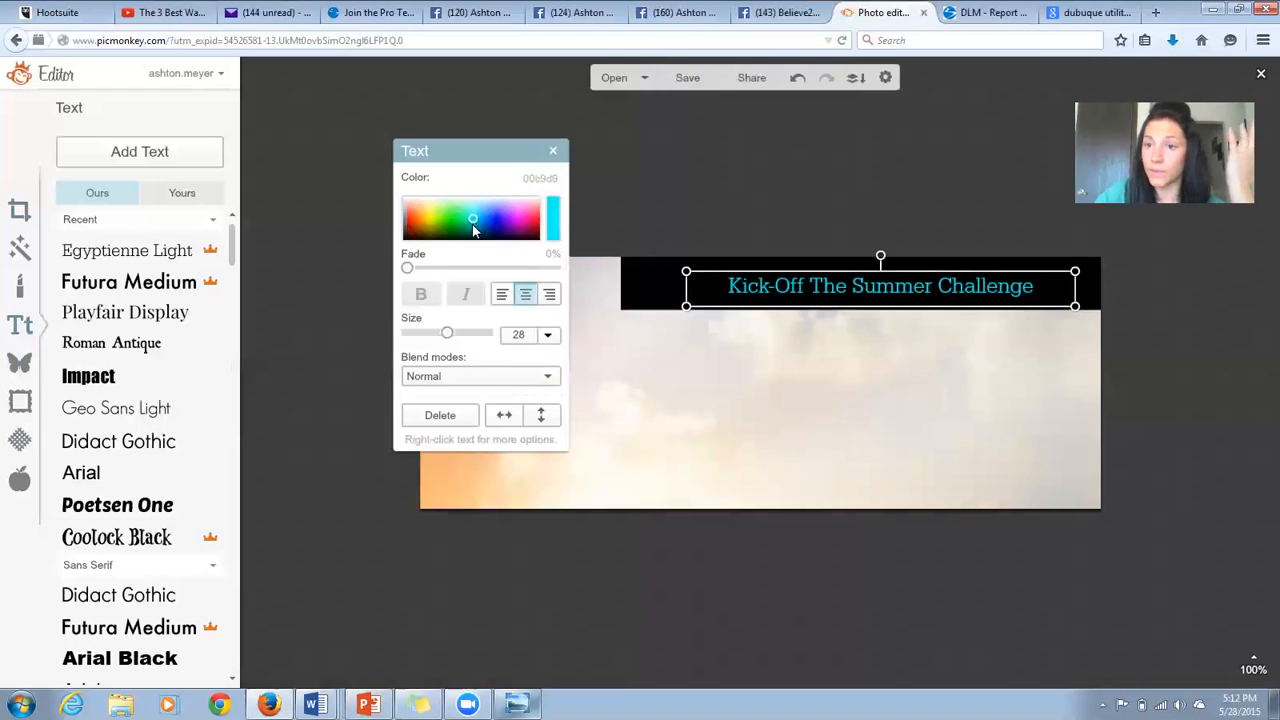
Step: Enlarge the title to size 44 and widen its text box to one line, moving the black bar down out of the way
{"action": "double_click", "coordinate": [763, 288]}
{"action": "left_click_drag", "start_coordinate": [453, 340], "coordinate": [460, 334]}
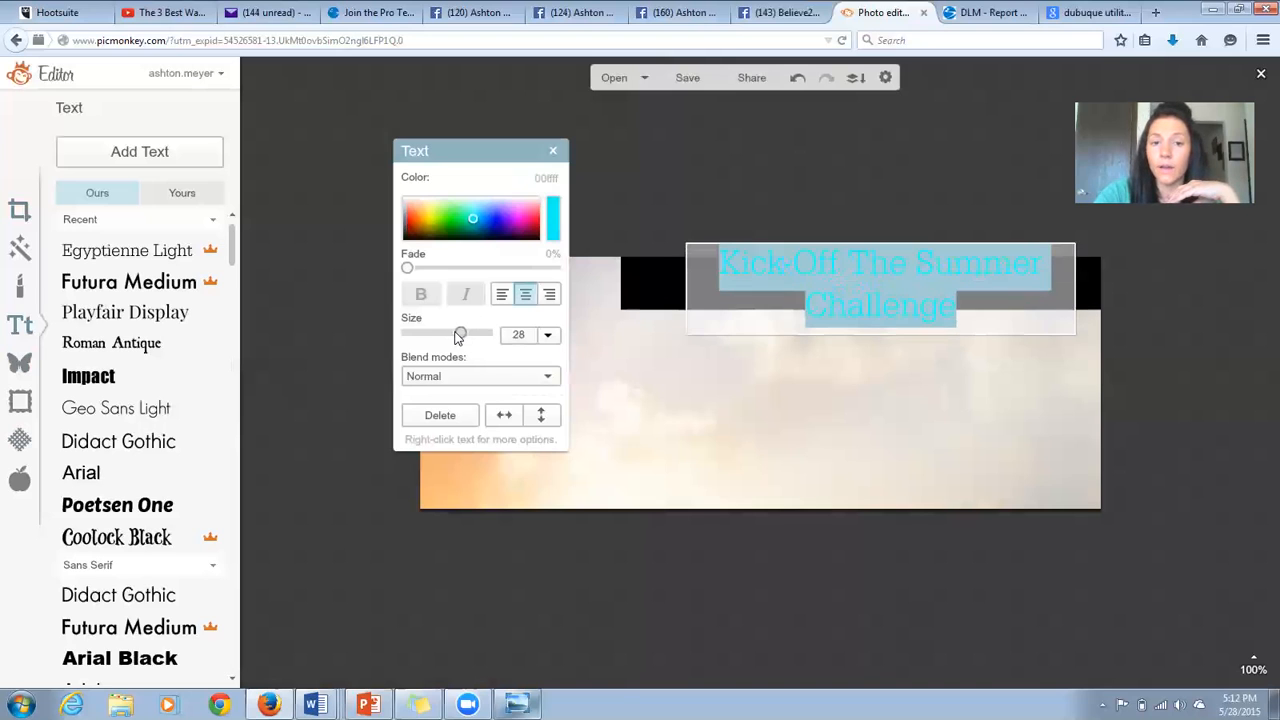
{"action": "left_click", "coordinate": [694, 286]}
{"action": "left_click", "coordinate": [660, 290]}
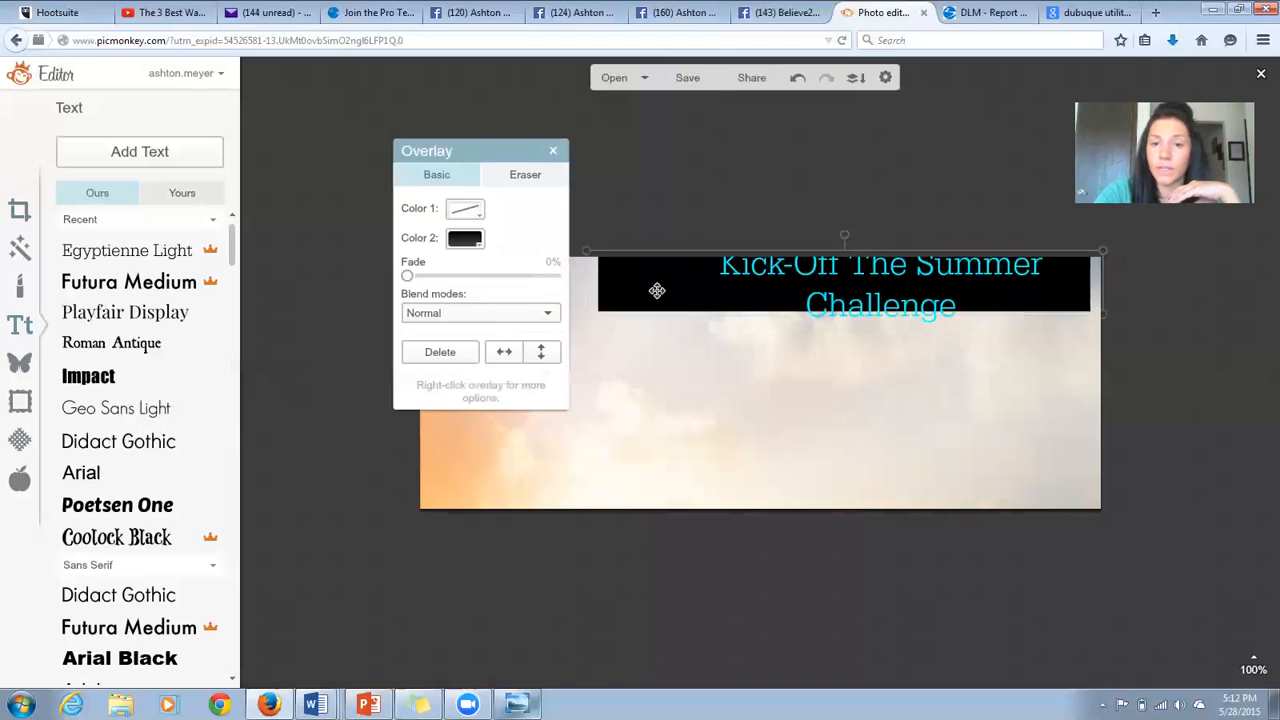
{"action": "left_click_drag", "start_coordinate": [899, 285], "coordinate": [898, 372]}
{"action": "left_click", "coordinate": [897, 306]}
{"action": "left_click_drag", "start_coordinate": [686, 282], "coordinate": [572, 290]}
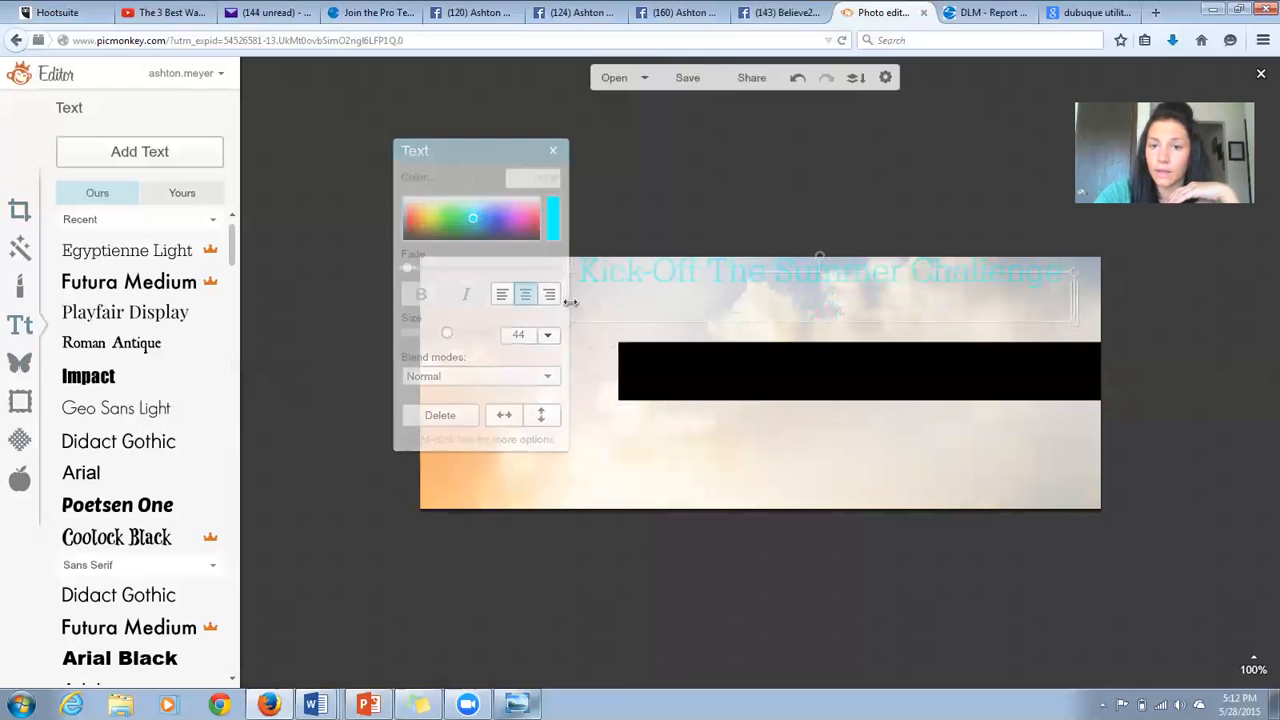
Step: Return the black bar to the canvas's top edge and fit the title inside it at size 39
{"action": "left_click", "coordinate": [763, 374]}
{"action": "left_click_drag", "start_coordinate": [763, 374], "coordinate": [783, 297]}
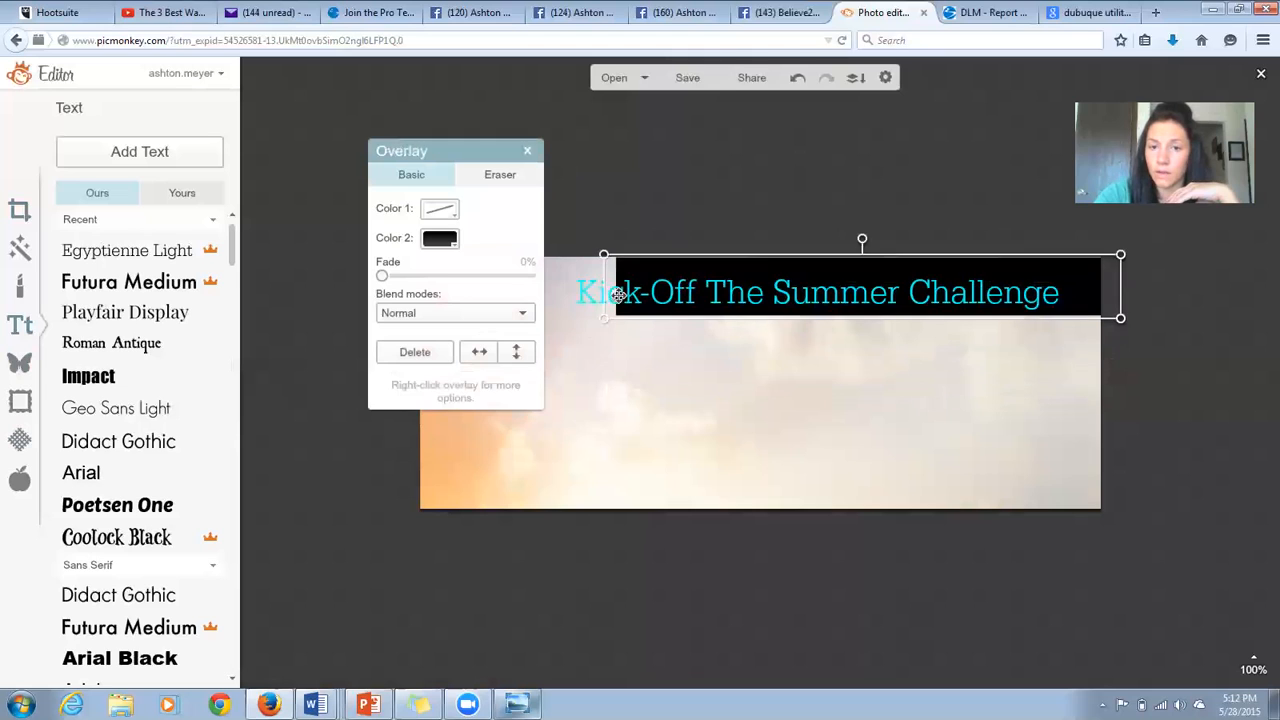
{"action": "left_click", "coordinate": [605, 296]}
{"action": "left_click_drag", "start_coordinate": [605, 296], "coordinate": [620, 296]}
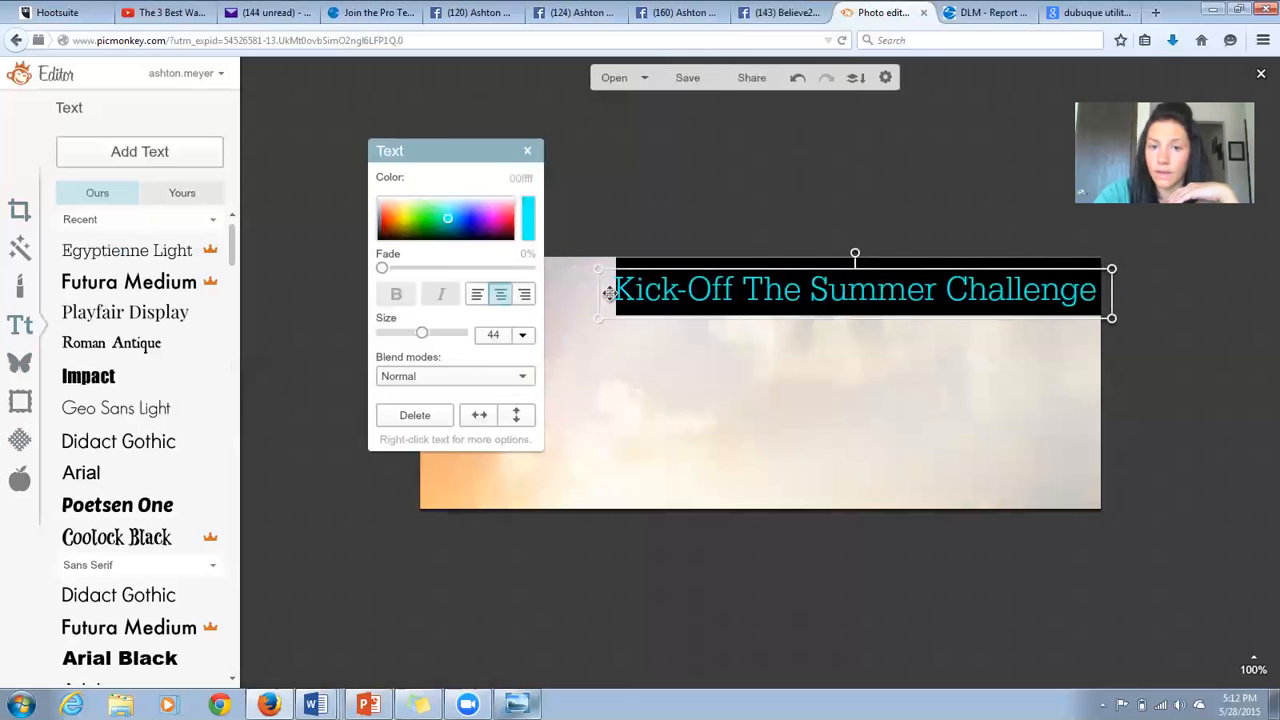
{"action": "left_click_drag", "start_coordinate": [422, 340], "coordinate": [418, 340]}
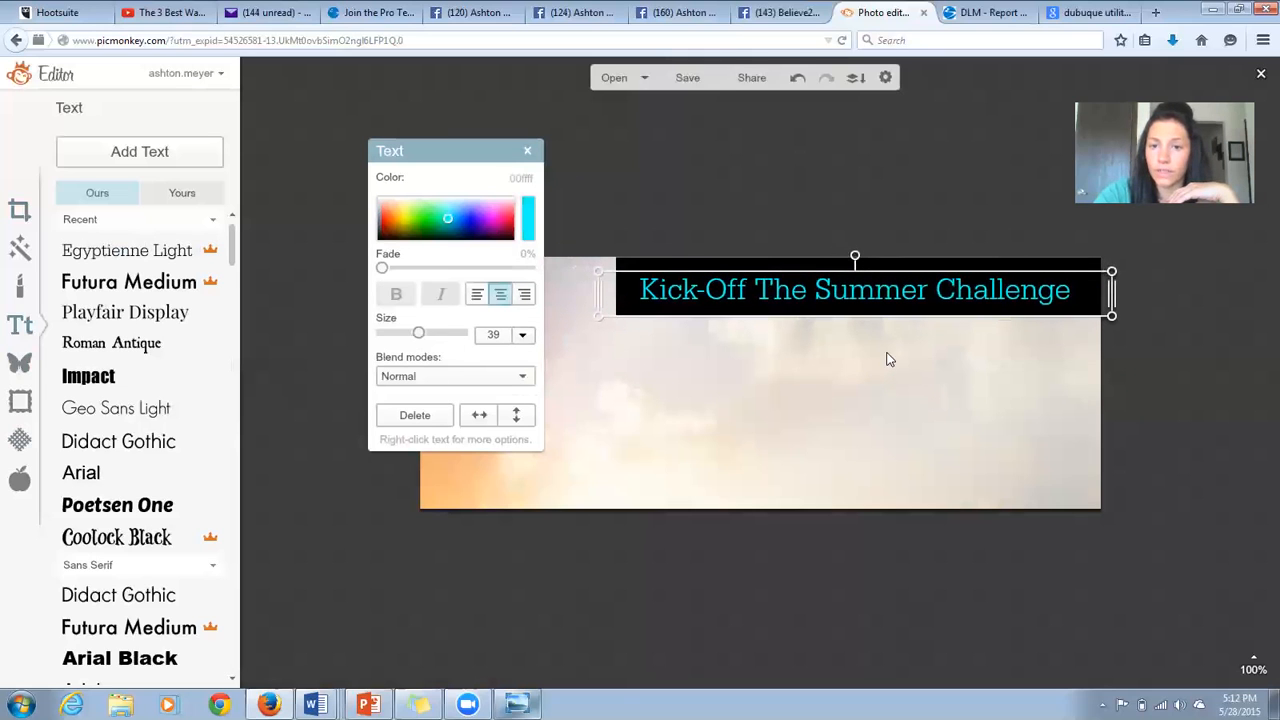
{"action": "left_click_drag", "start_coordinate": [878, 295], "coordinate": [889, 292]}
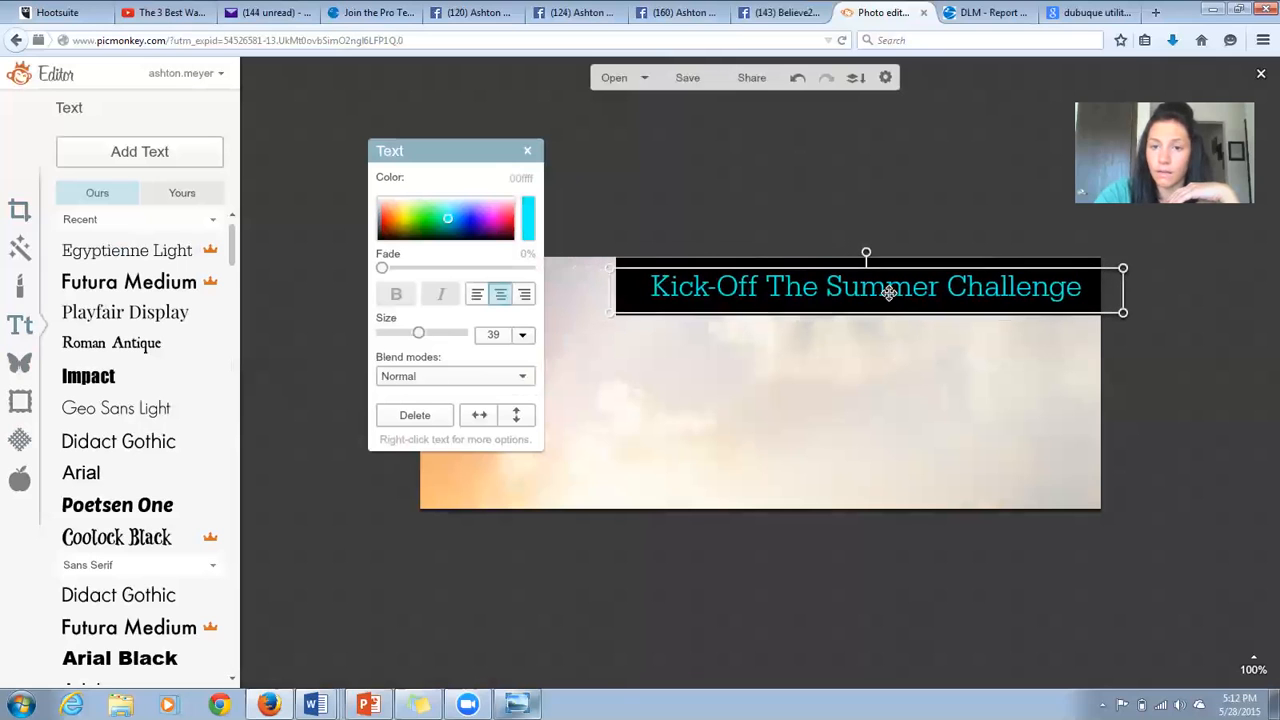
Step: Change the title's font to Roman Antique and deselect the text
{"action": "left_click", "coordinate": [889, 292]}
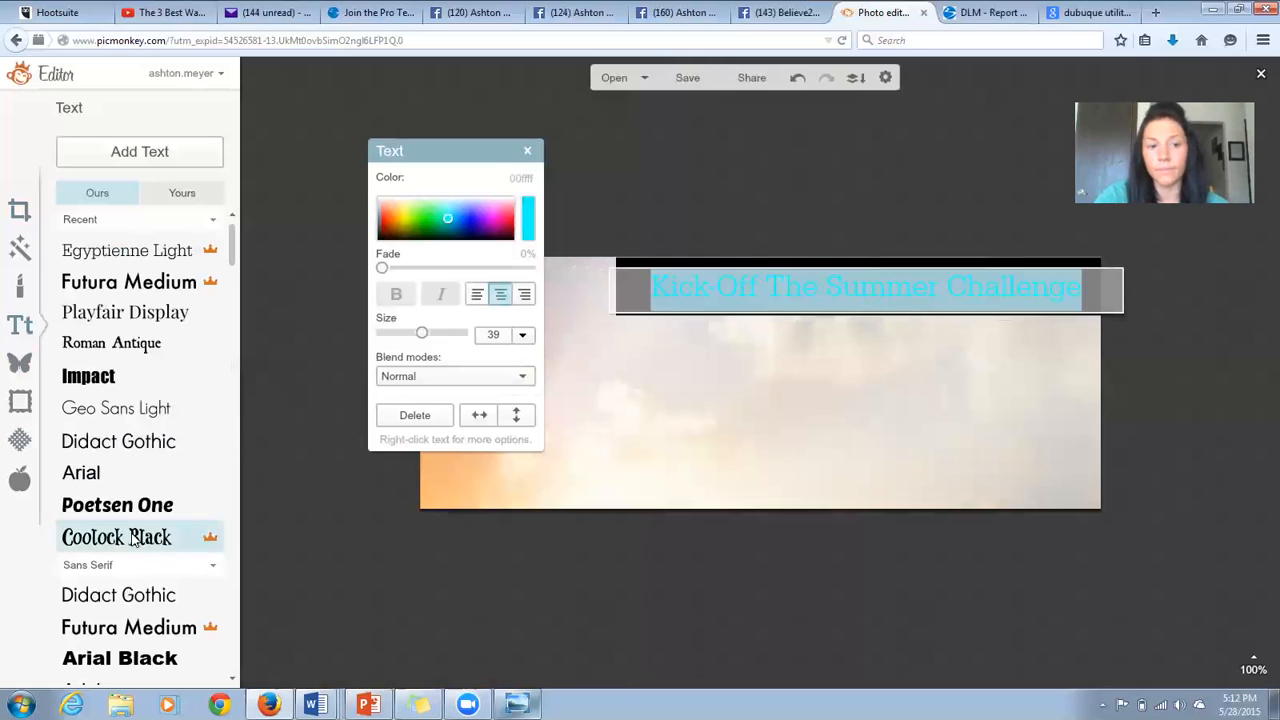
{"action": "left_click", "coordinate": [133, 313]}
{"action": "left_click", "coordinate": [111, 343]}
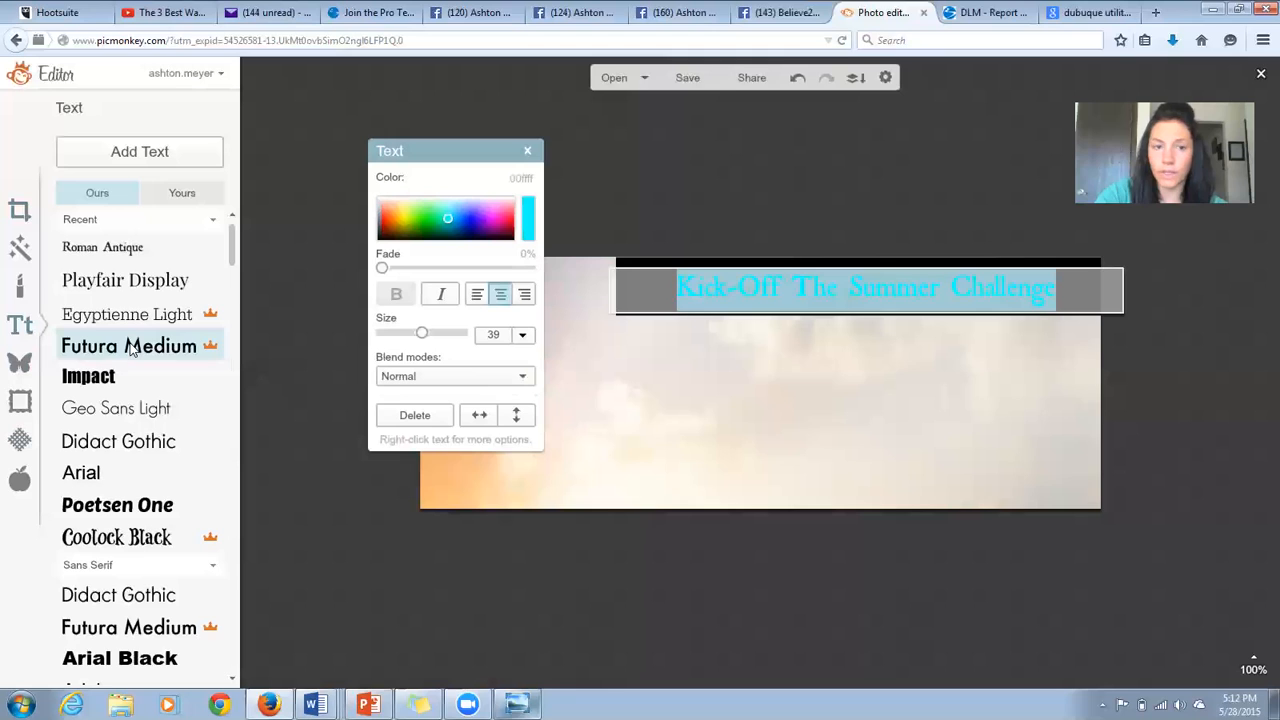
{"action": "left_click", "coordinate": [709, 478]}
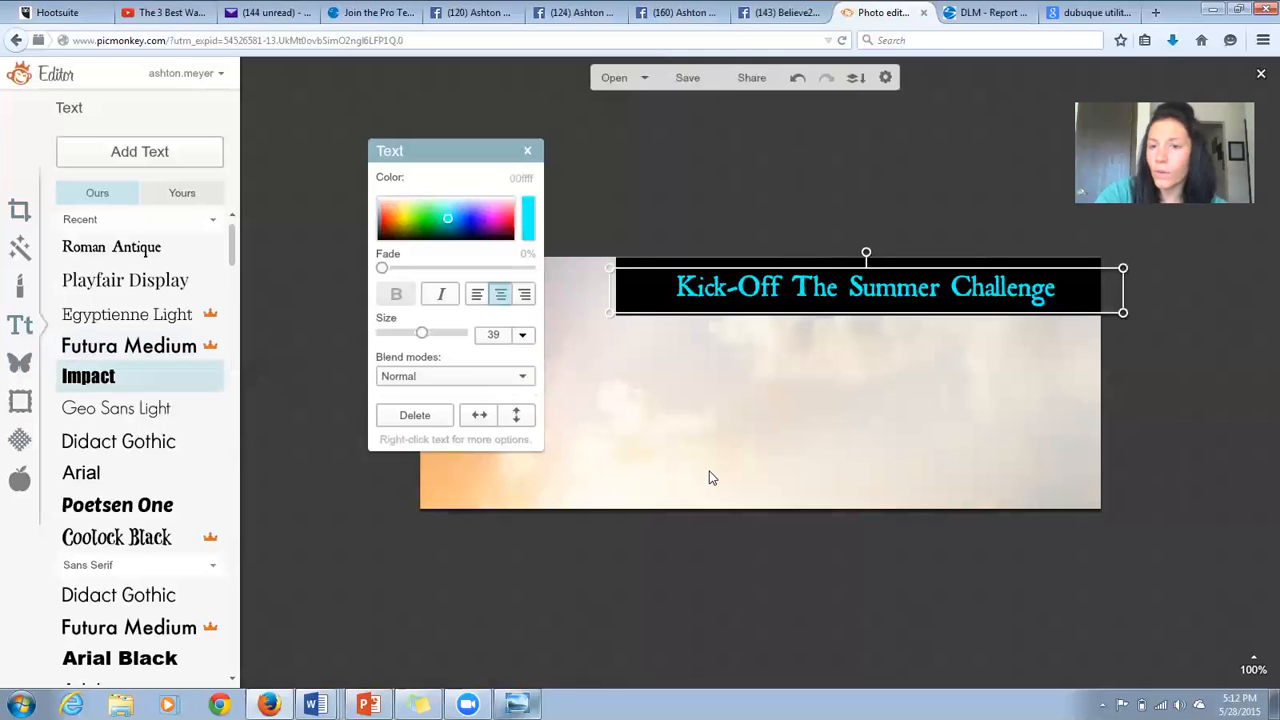
{"action": "left_click", "coordinate": [872, 548]}
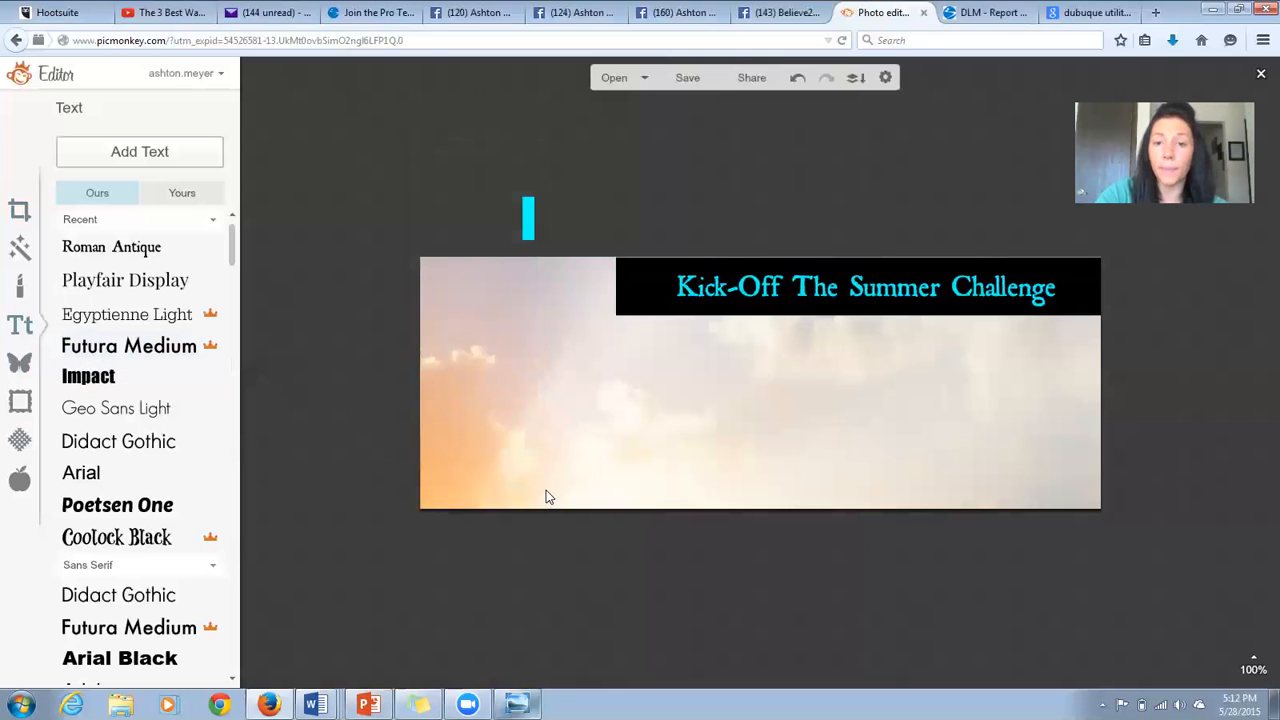
Step: Add the black many-pointed starburst, third of the Basic Stars overlays, enlarge it and place it just below the black bar's left end
{"action": "left_click", "coordinate": [19, 364]}
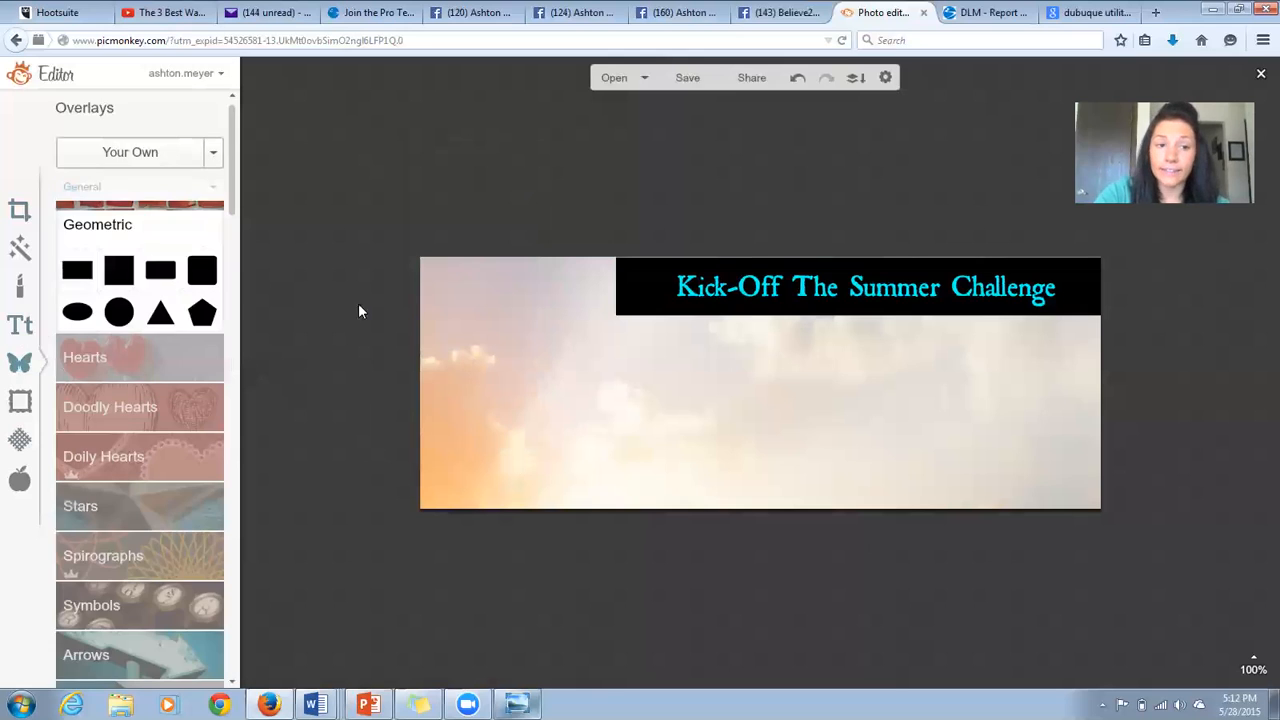
{"action": "left_click", "coordinate": [170, 503]}
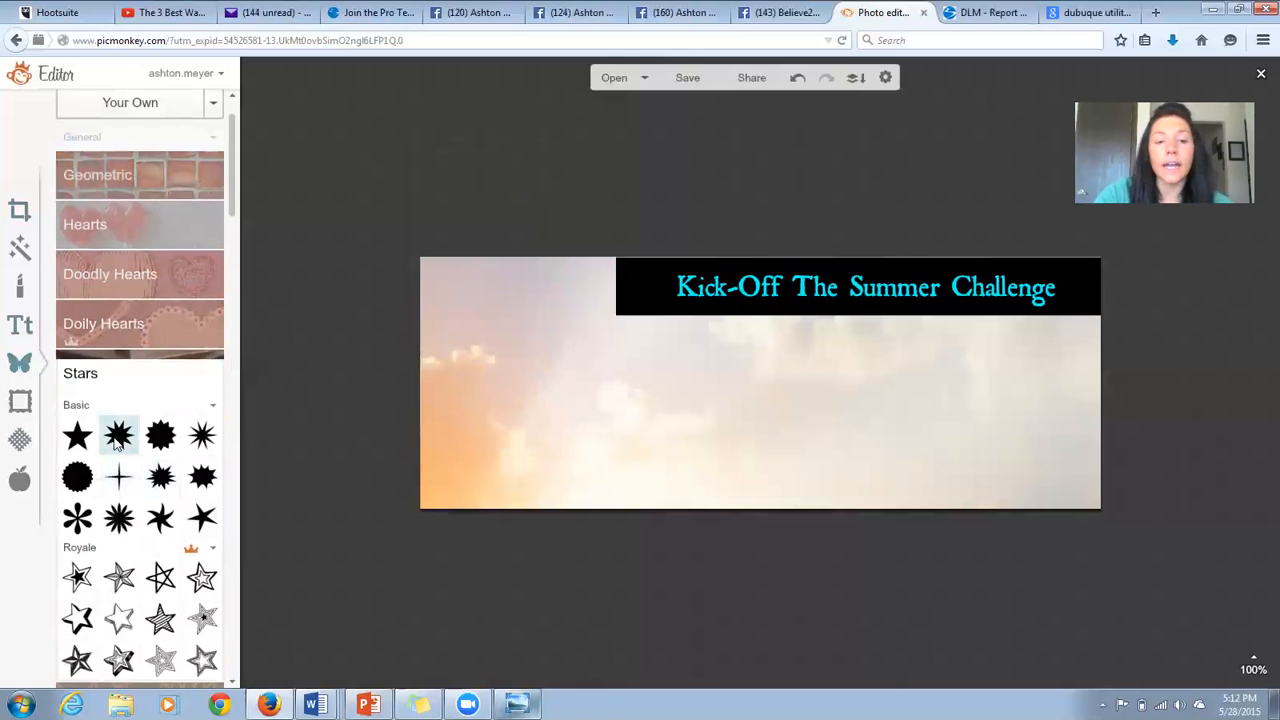
{"action": "left_click", "coordinate": [160, 440]}
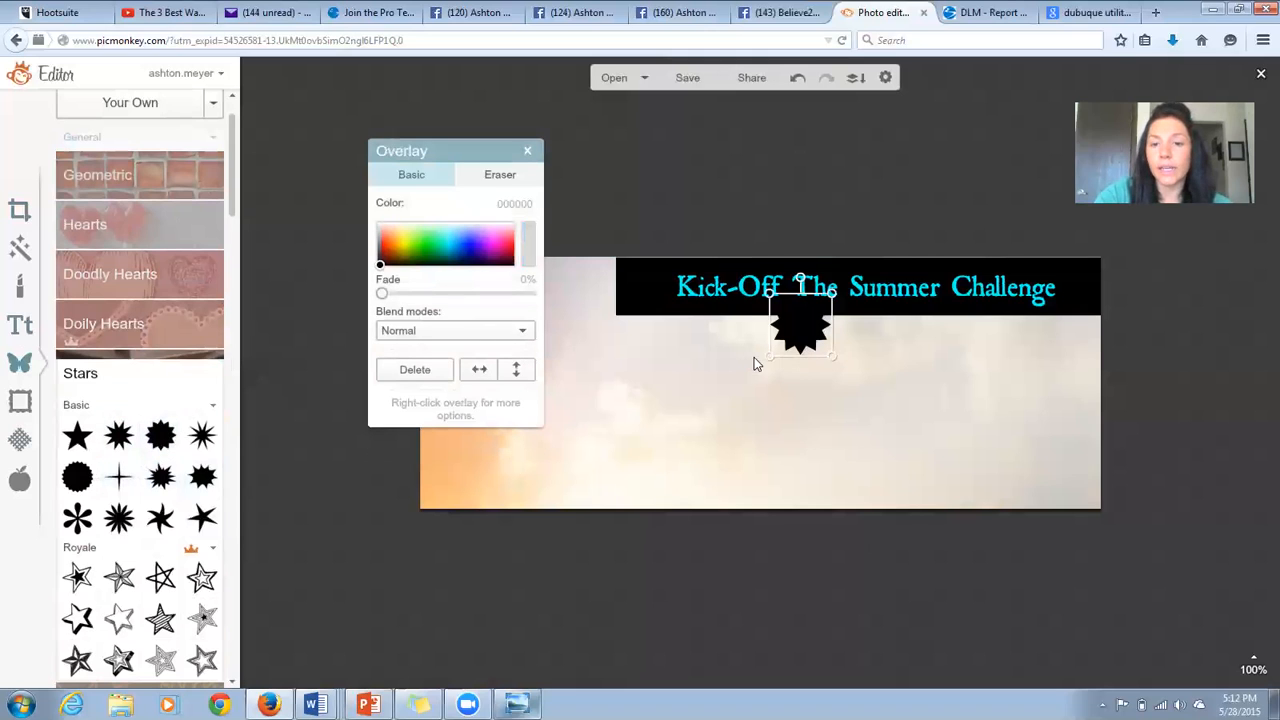
{"action": "left_click_drag", "start_coordinate": [766, 358], "coordinate": [688, 366]}
{"action": "left_click_drag", "start_coordinate": [637, 424], "coordinate": [620, 443]}
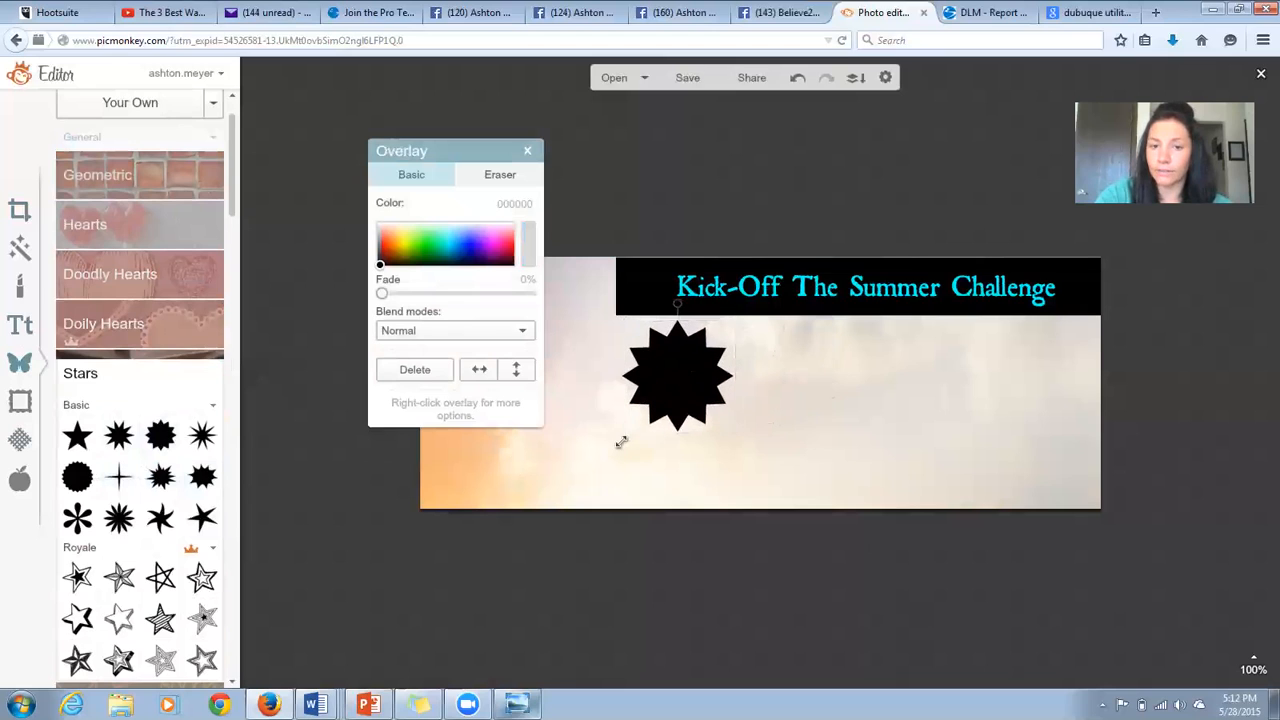
{"action": "left_click_drag", "start_coordinate": [681, 406], "coordinate": [681, 402]}
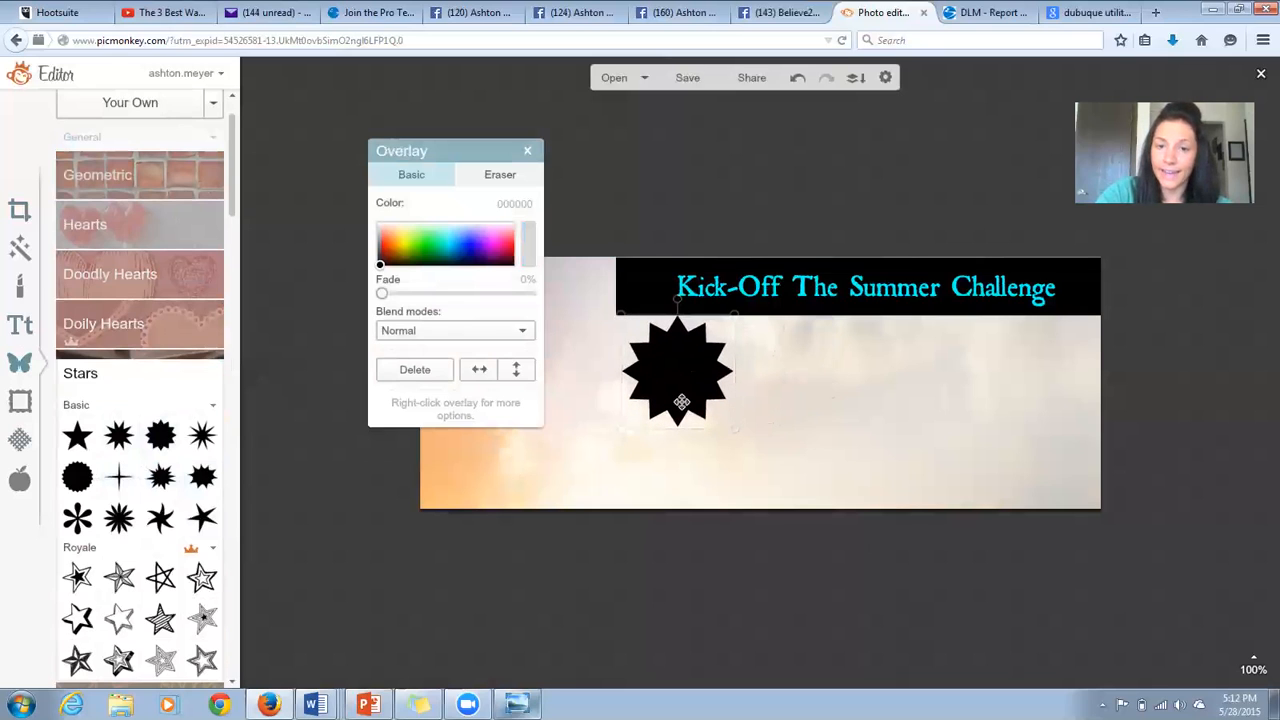
{"action": "left_click", "coordinate": [822, 464]}
{"action": "right_click", "coordinate": [687, 372]}
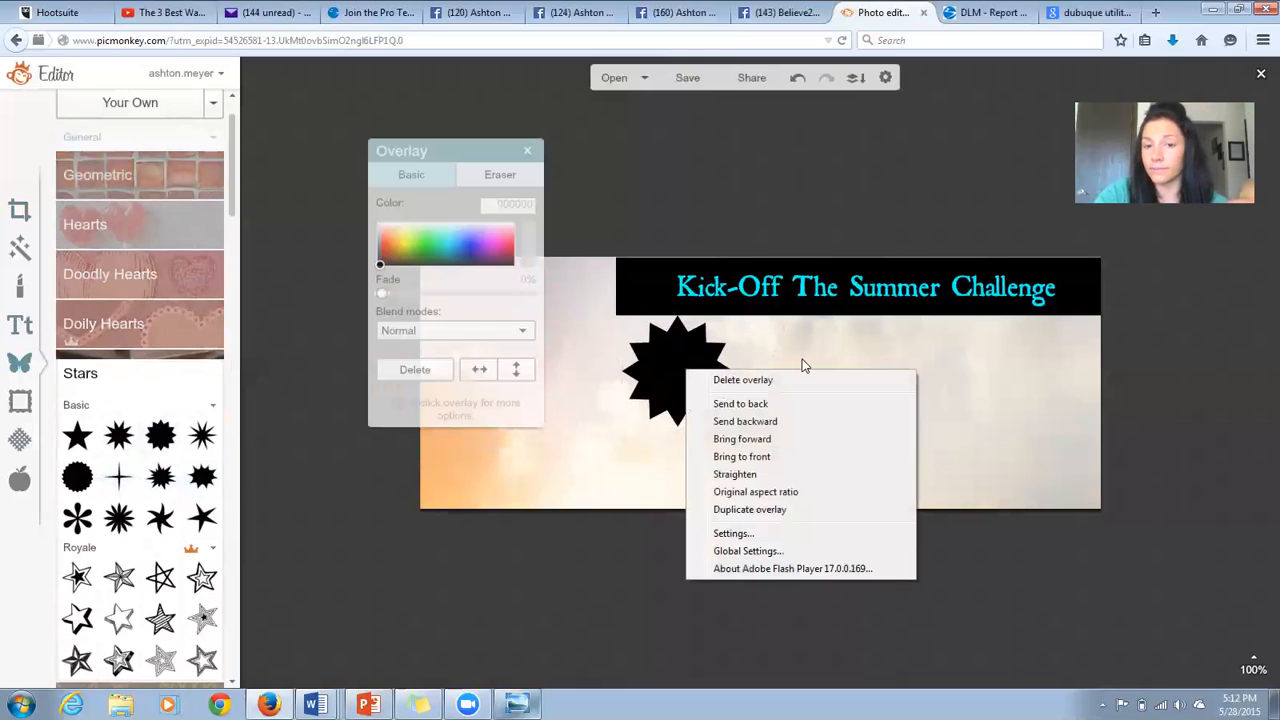
{"action": "left_click", "coordinate": [806, 363]}
{"action": "left_click", "coordinate": [706, 378]}
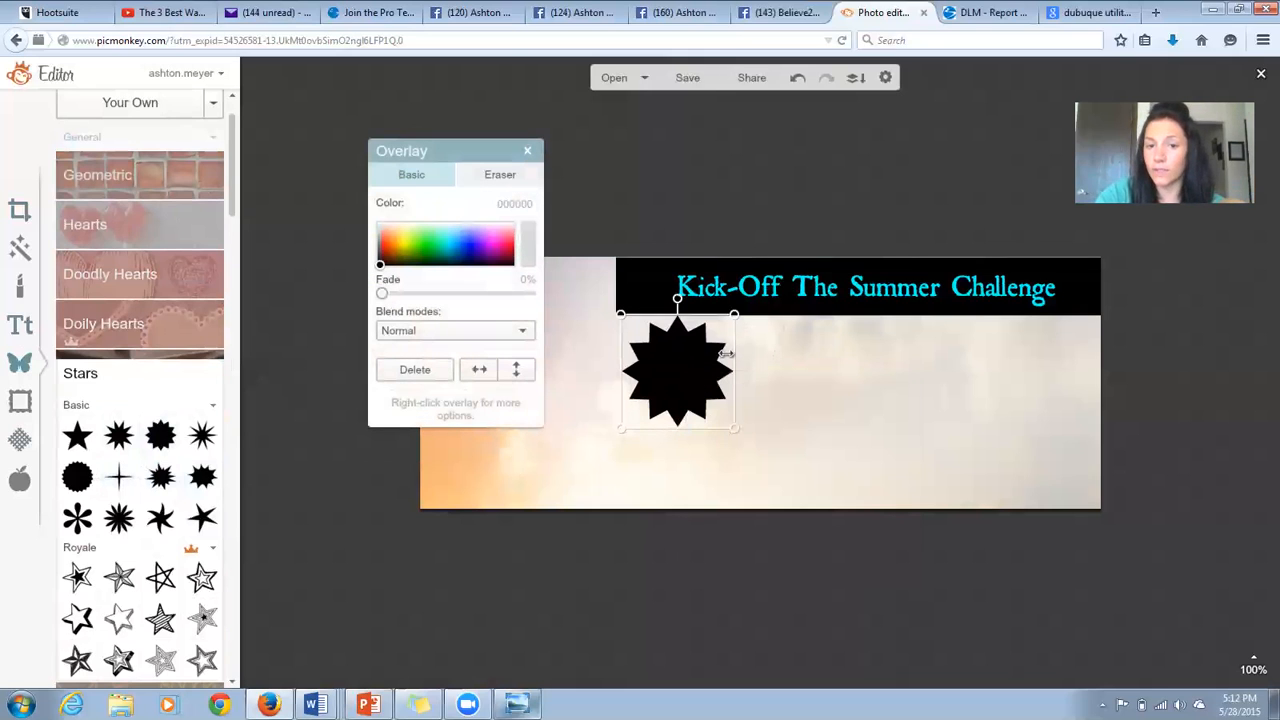
{"action": "left_click", "coordinate": [889, 425]}
Step: Make three duplicates of the black starburst and place them one after another to the right of the original
{"action": "right_click", "coordinate": [716, 390]}
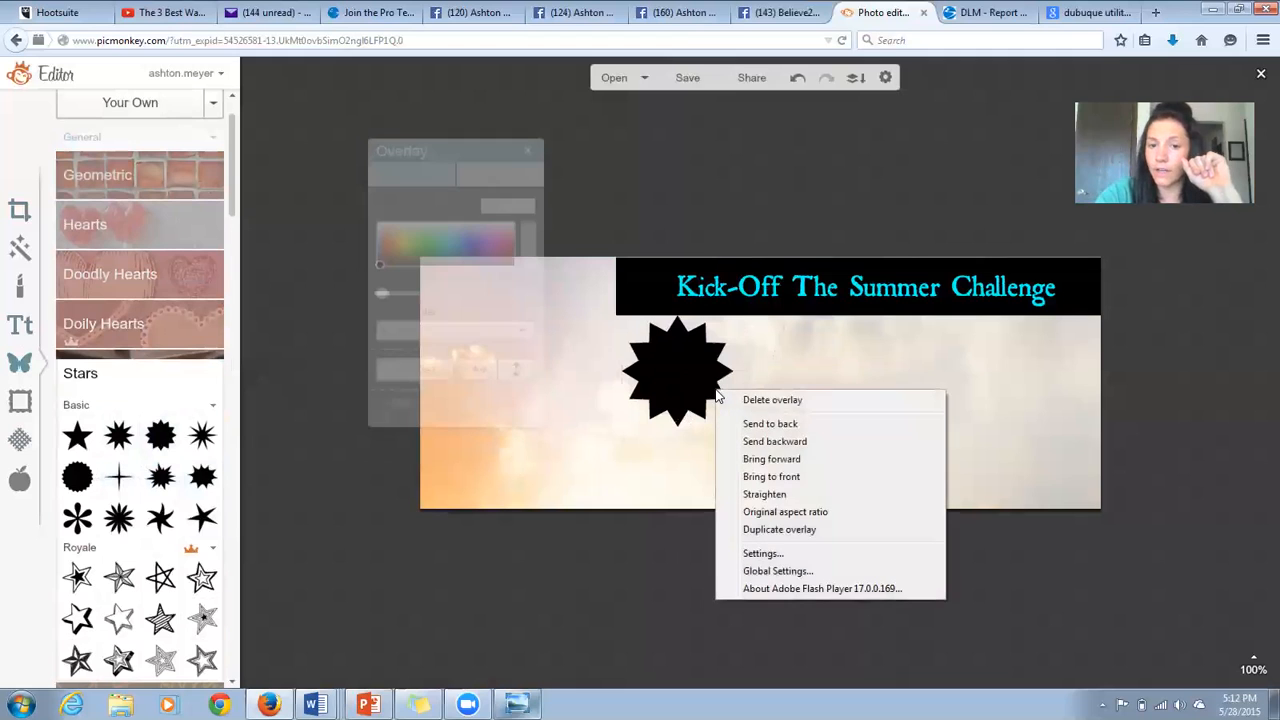
{"action": "left_click", "coordinate": [771, 530]}
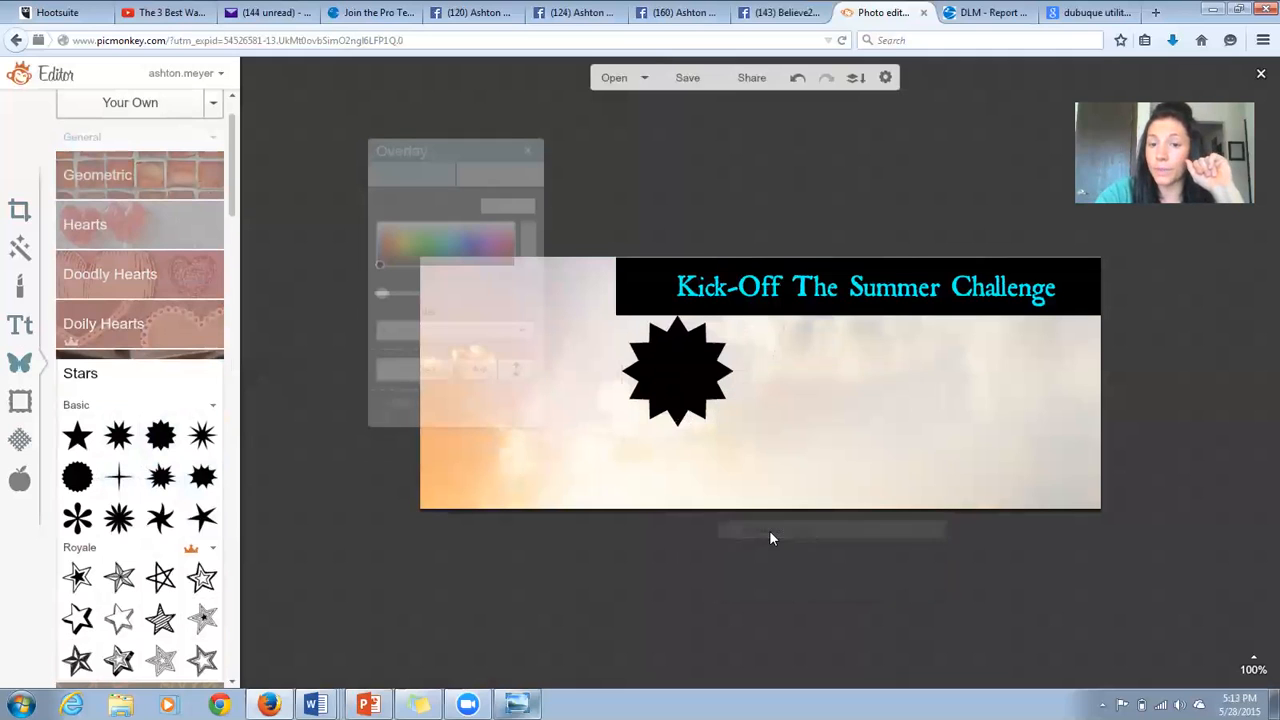
{"action": "left_click_drag", "start_coordinate": [744, 399], "coordinate": [828, 410]}
{"action": "left_click", "coordinate": [891, 503]}
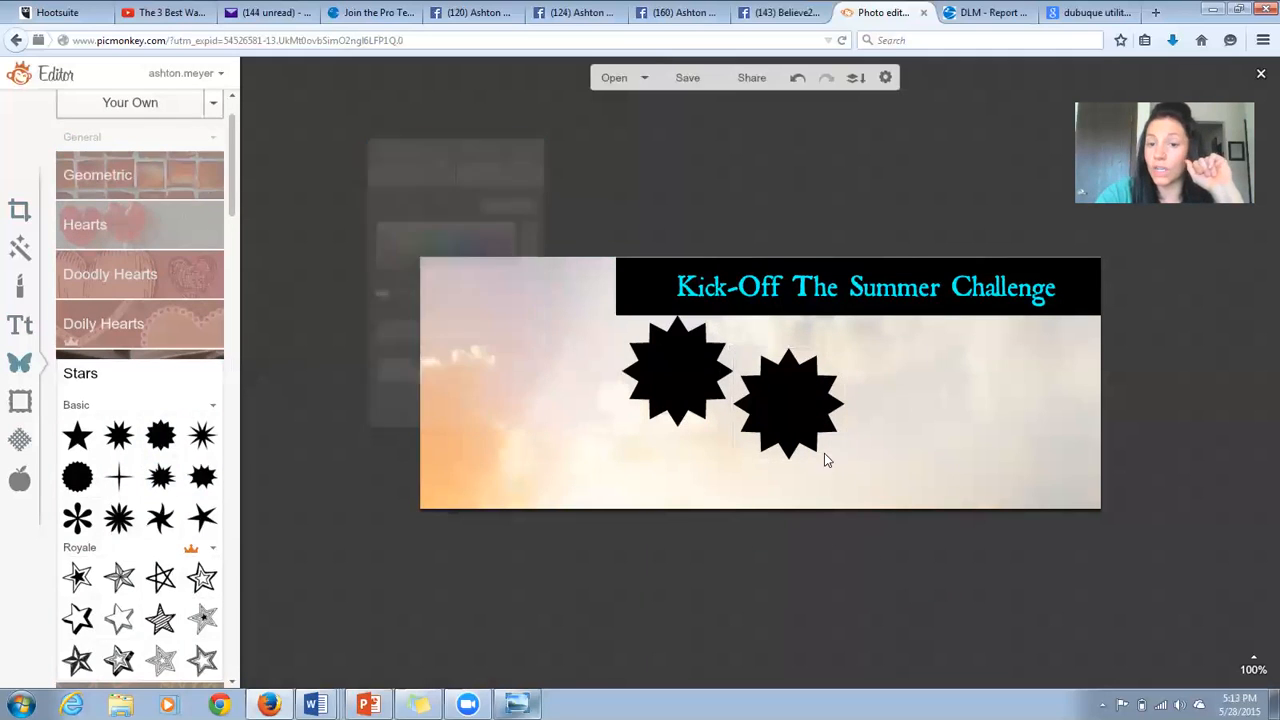
{"action": "right_click", "coordinate": [812, 447]}
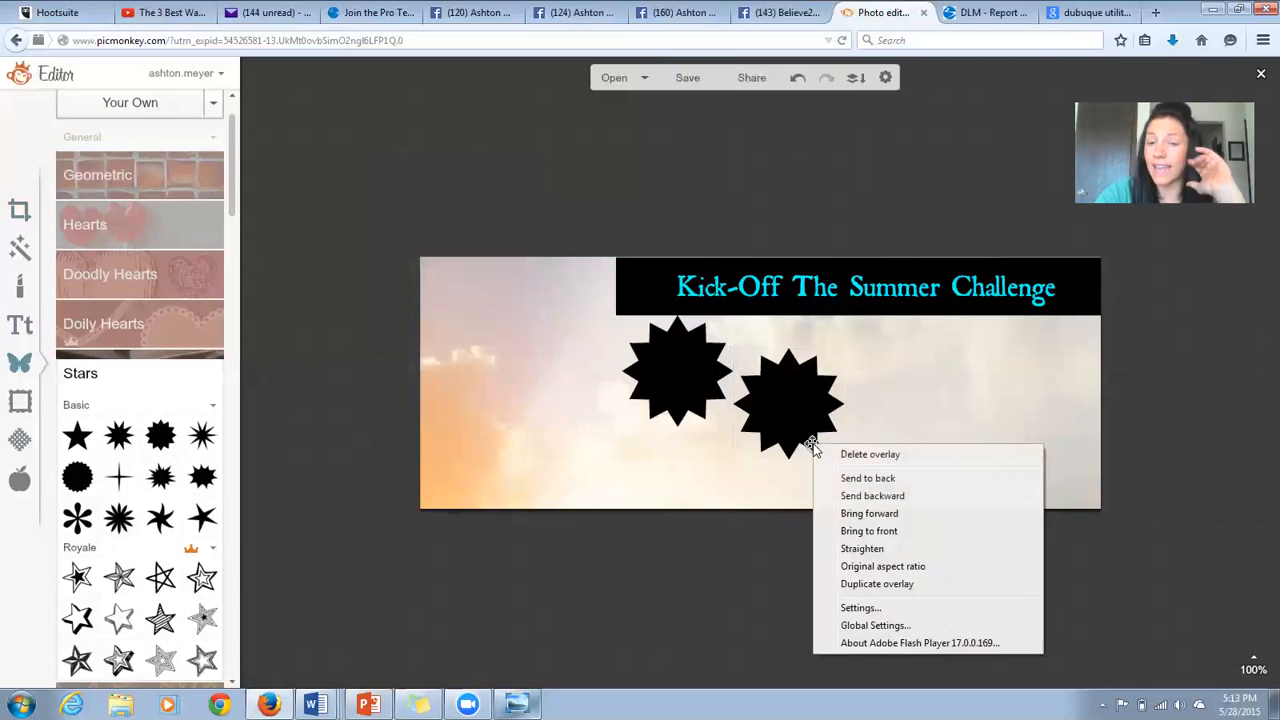
{"action": "left_click", "coordinate": [881, 585]}
{"action": "left_click_drag", "start_coordinate": [820, 429], "coordinate": [924, 390]}
{"action": "right_click", "coordinate": [929, 418]}
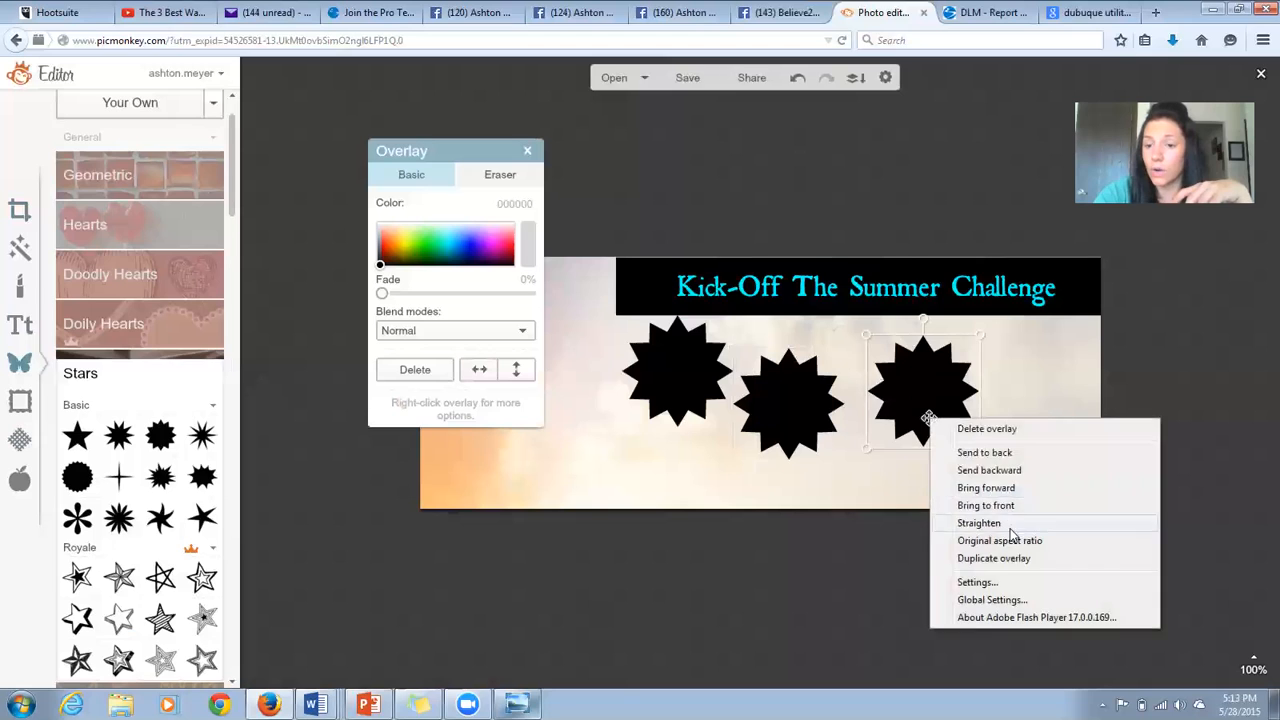
{"action": "left_click", "coordinate": [1012, 562]}
{"action": "left_click_drag", "start_coordinate": [973, 430], "coordinate": [1058, 388]}
Step: Align the four starbursts in one even row directly below the black bar, with their points touching side by side
{"action": "mouse_move", "coordinate": [910, 410]}
{"action": "left_mouse_down"}
{"action": "mouse_move", "coordinate": [920, 386]}
{"action": "mouse_move", "coordinate": [907, 390]}
{"action": "left_mouse_up"}
{"action": "left_click_drag", "start_coordinate": [790, 406], "coordinate": [812, 373]}
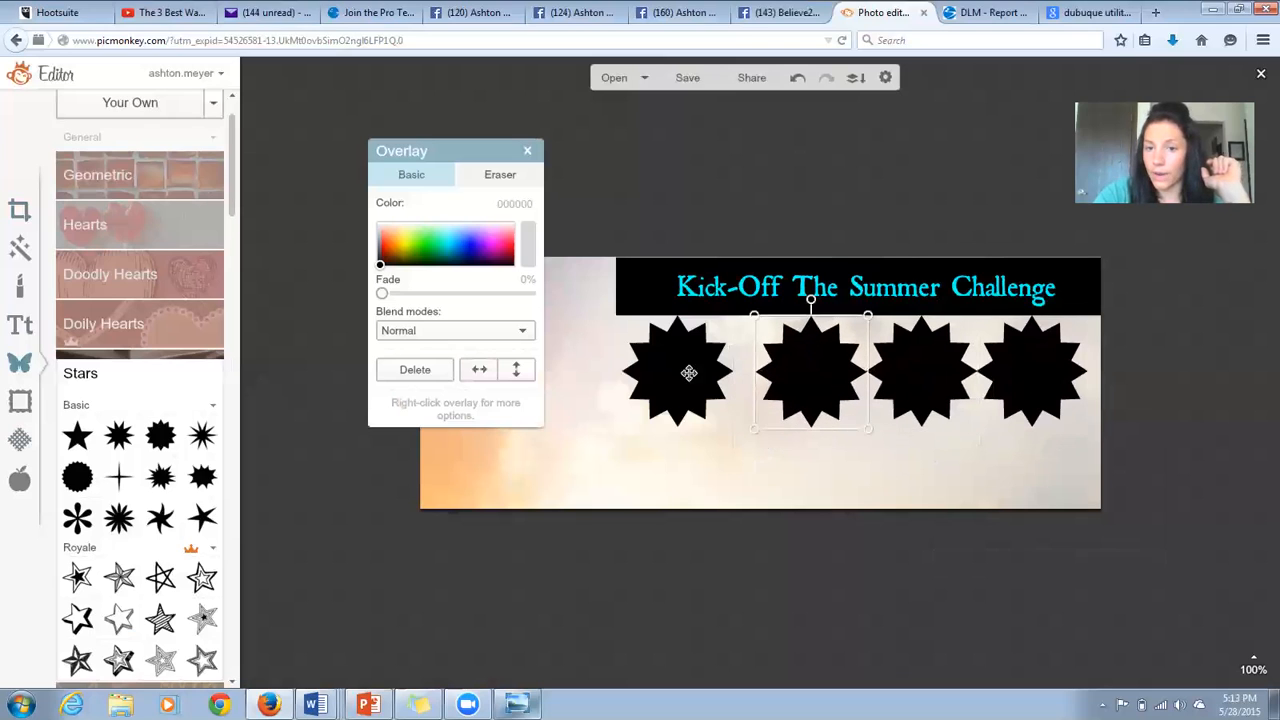
{"action": "left_click_drag", "start_coordinate": [668, 370], "coordinate": [680, 372]}
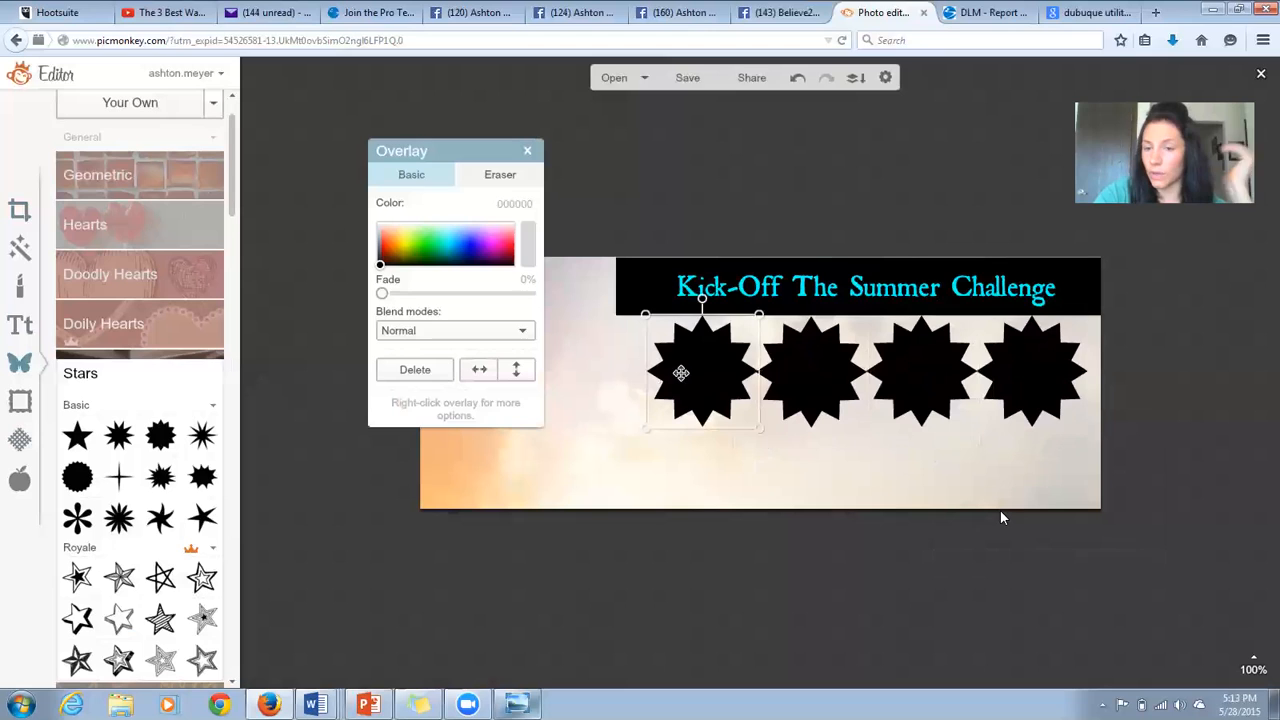
{"action": "left_click", "coordinate": [969, 581]}
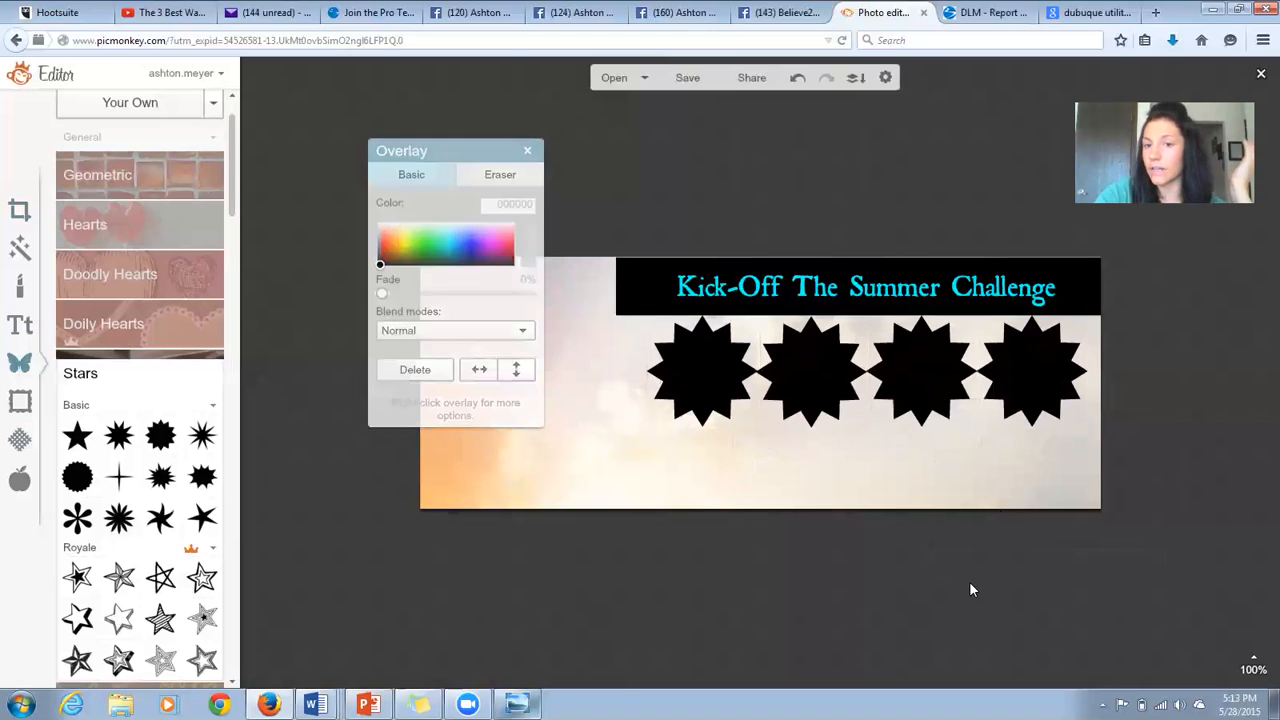
Step: Try colouring the third starburst red with the colour code fd100b
{"action": "left_click", "coordinate": [940, 410]}
{"action": "left_click", "coordinate": [510, 202]}
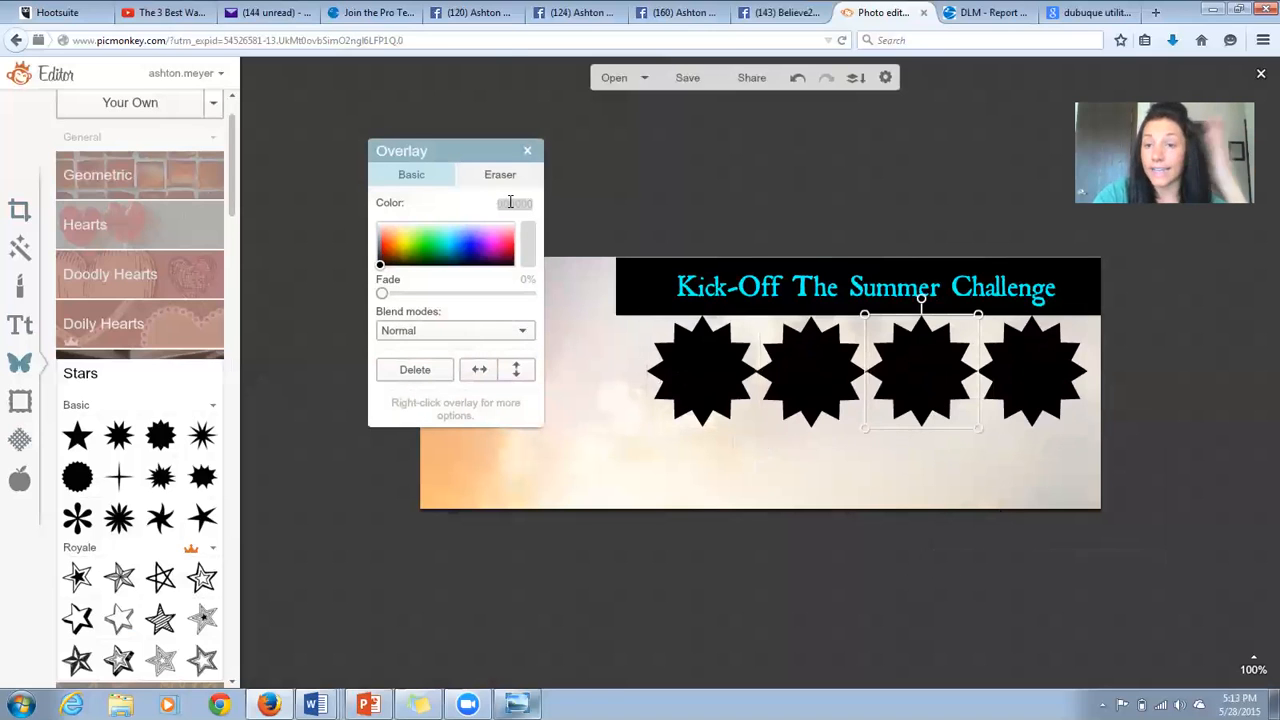
{"action": "type", "text": "fd100b"}
{"action": "key", "text": "Return"}
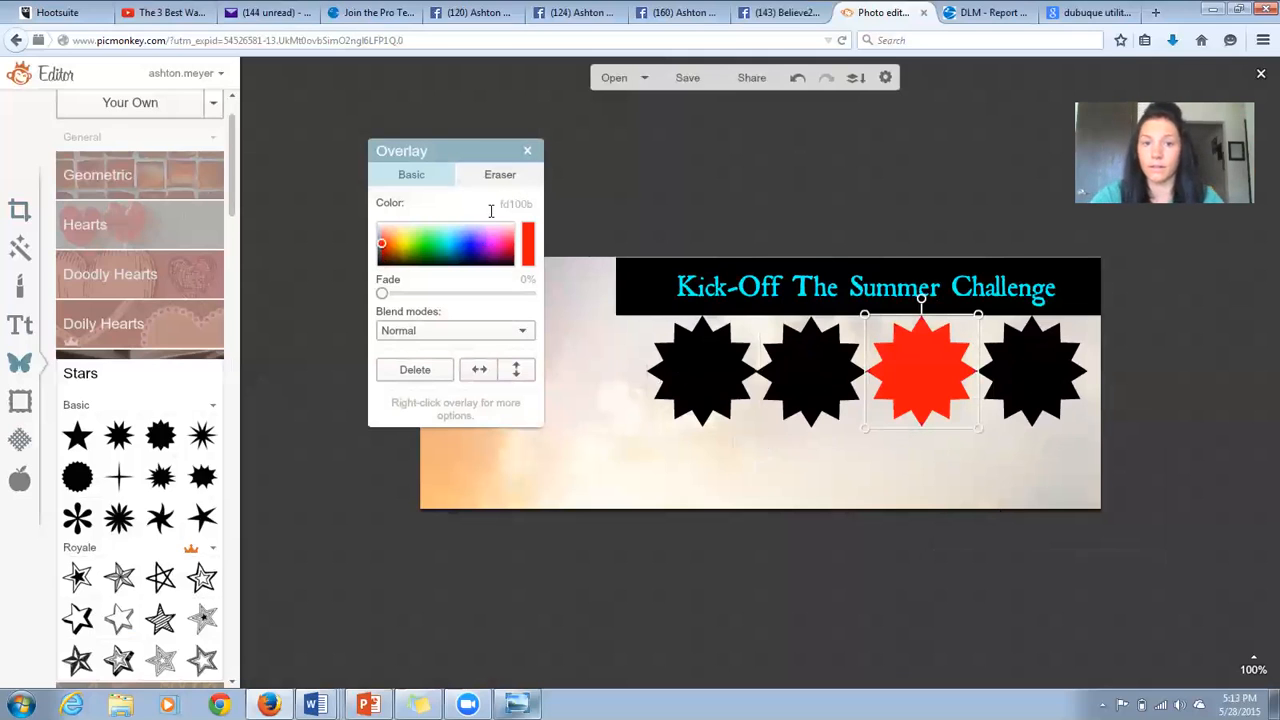
{"action": "type", "text": "fd100b"}
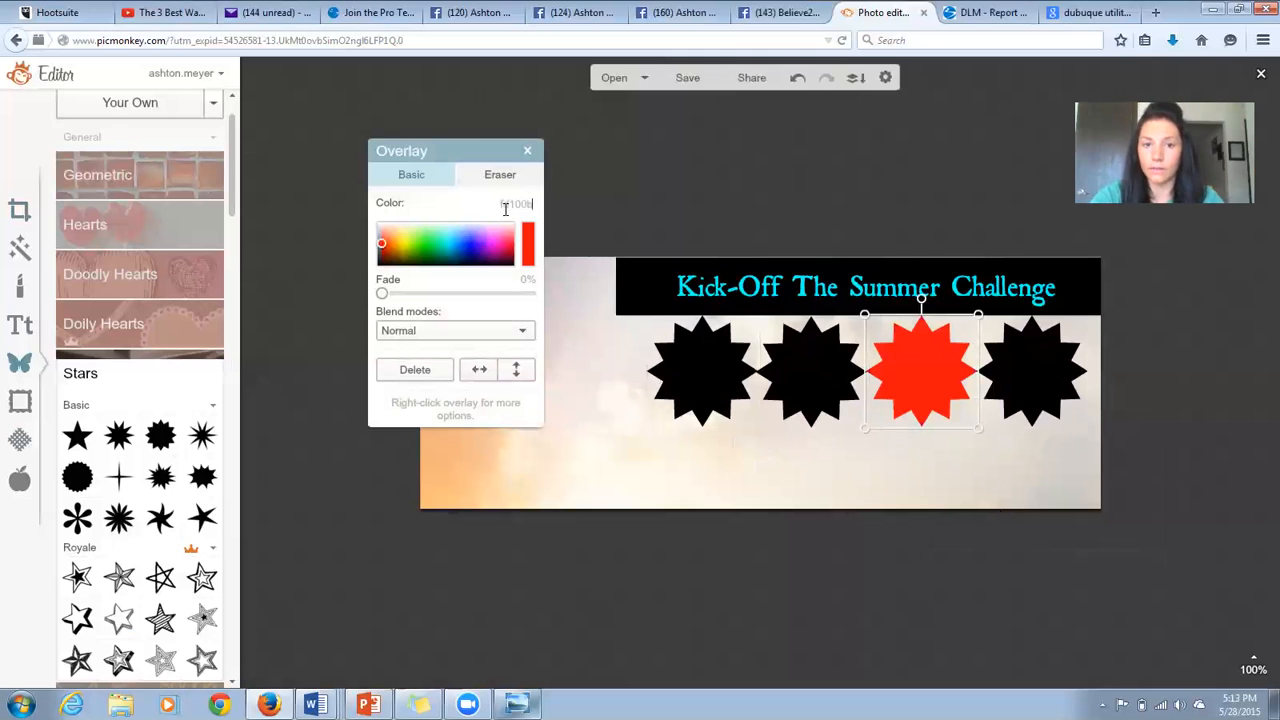
Step: Copy the cyan title text's colour code and apply it to the third starburst
{"action": "left_click", "coordinate": [800, 288]}
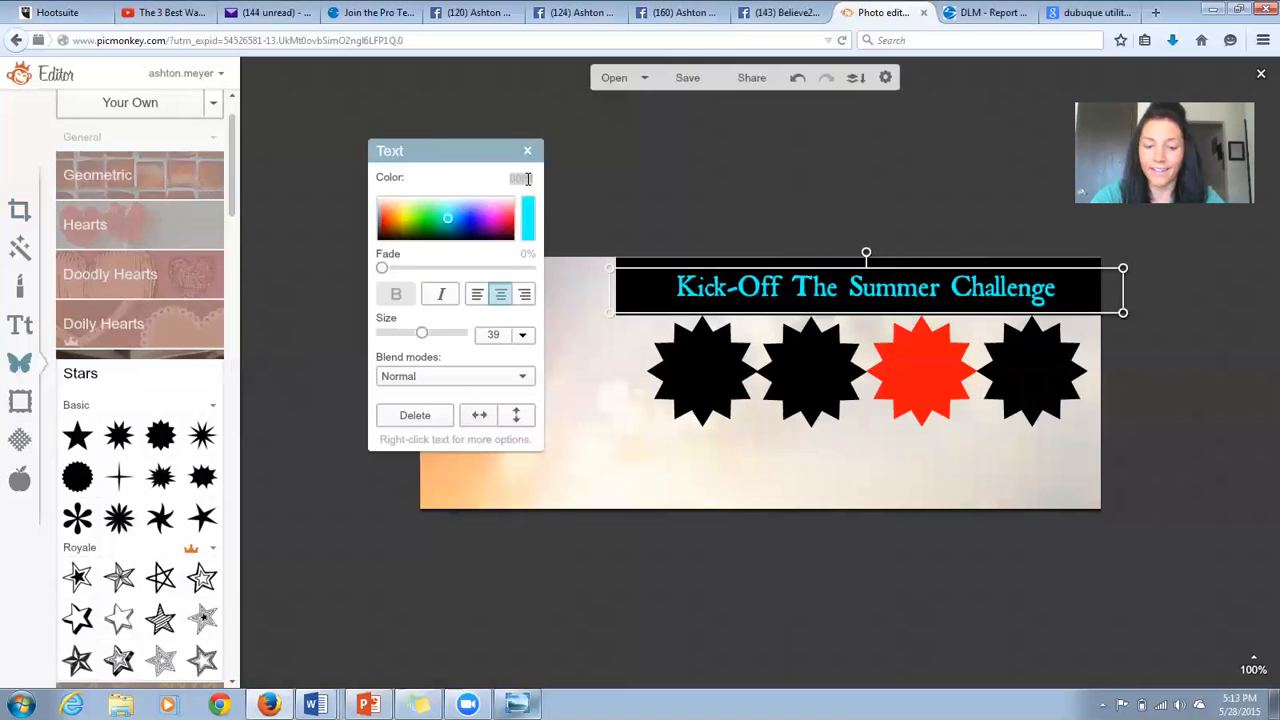
{"action": "right_click", "coordinate": [529, 176]}
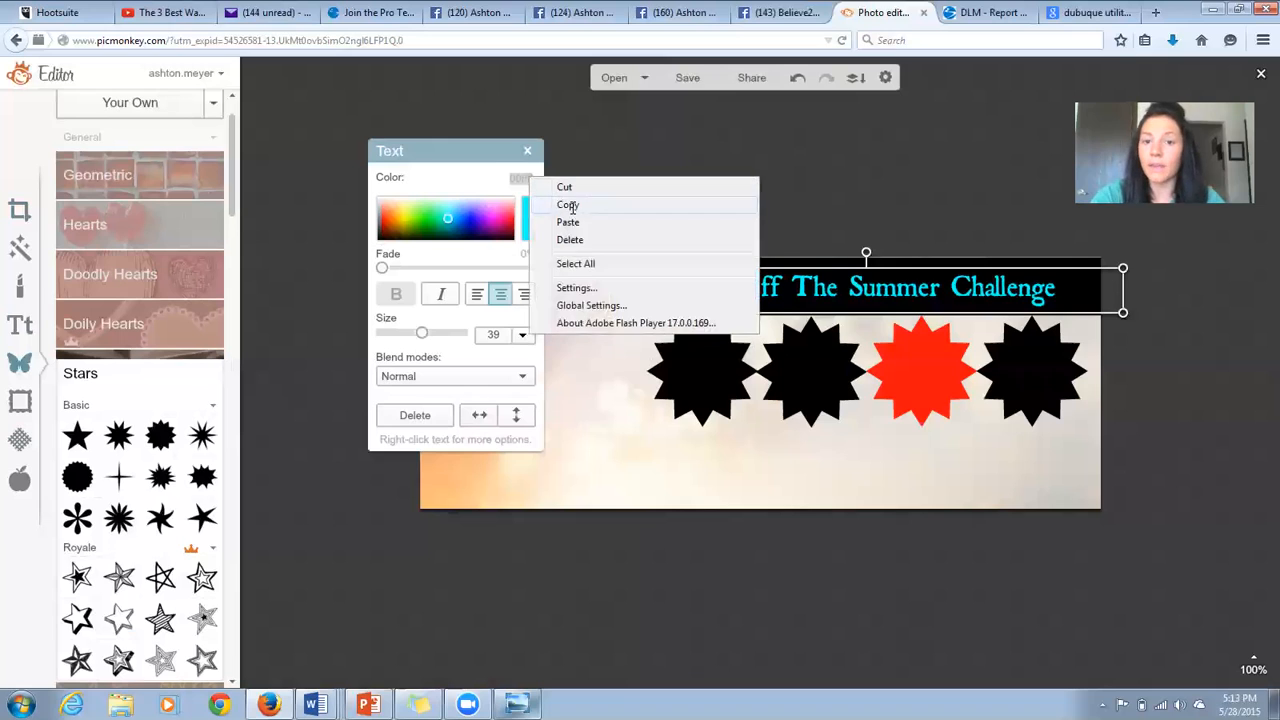
{"action": "left_click", "coordinate": [563, 203]}
{"action": "left_click", "coordinate": [945, 376]}
{"action": "double_click", "coordinate": [515, 206]}
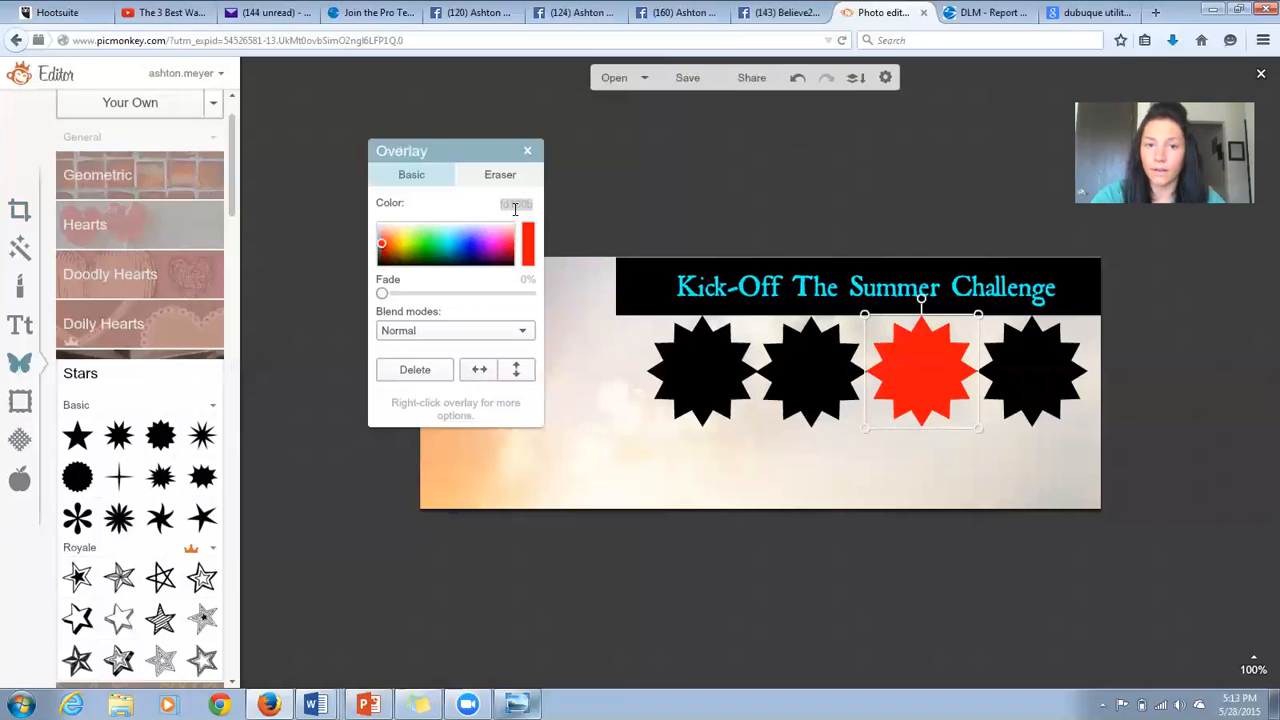
{"action": "key", "text": "ctrl+v"}
{"action": "key", "text": "Return"}
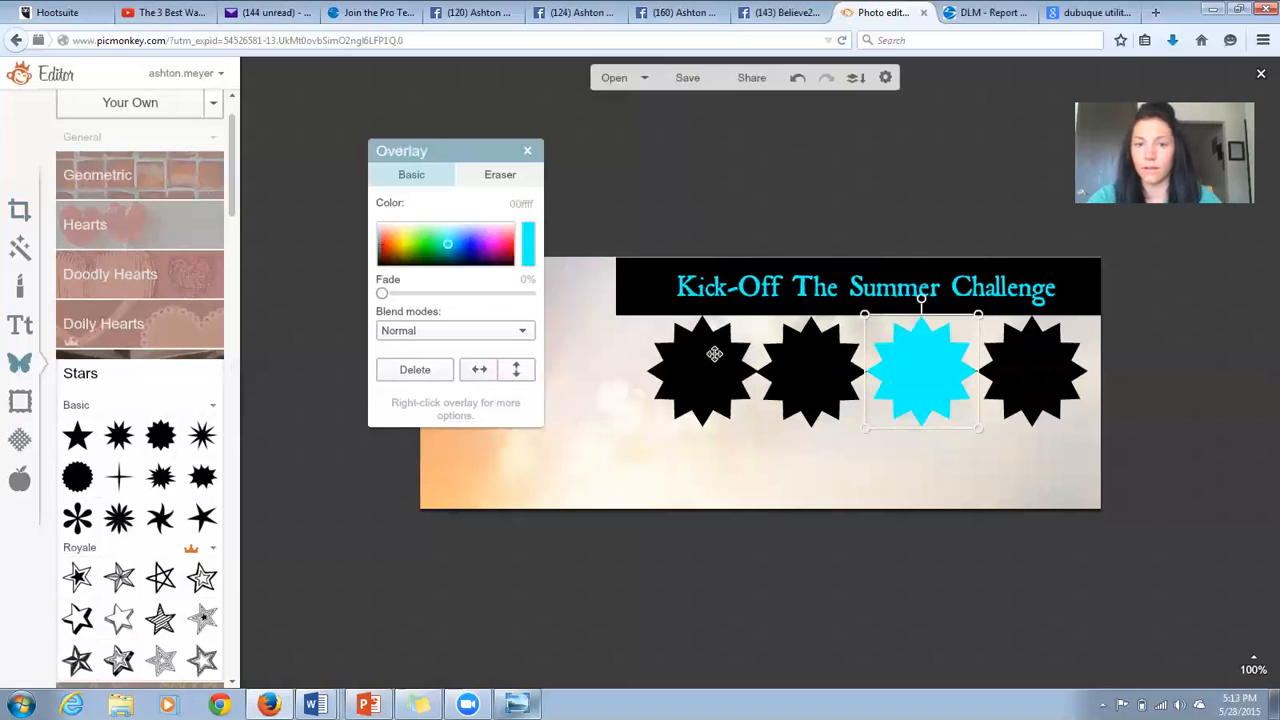
Step: Apply the copied cyan colour to the first starburst and deselect it
{"action": "left_click", "coordinate": [714, 345]}
{"action": "double_click", "coordinate": [507, 203]}
{"action": "key", "text": "ctrl+v"}
{"action": "key", "text": "Return"}
{"action": "left_click", "coordinate": [750, 562]}
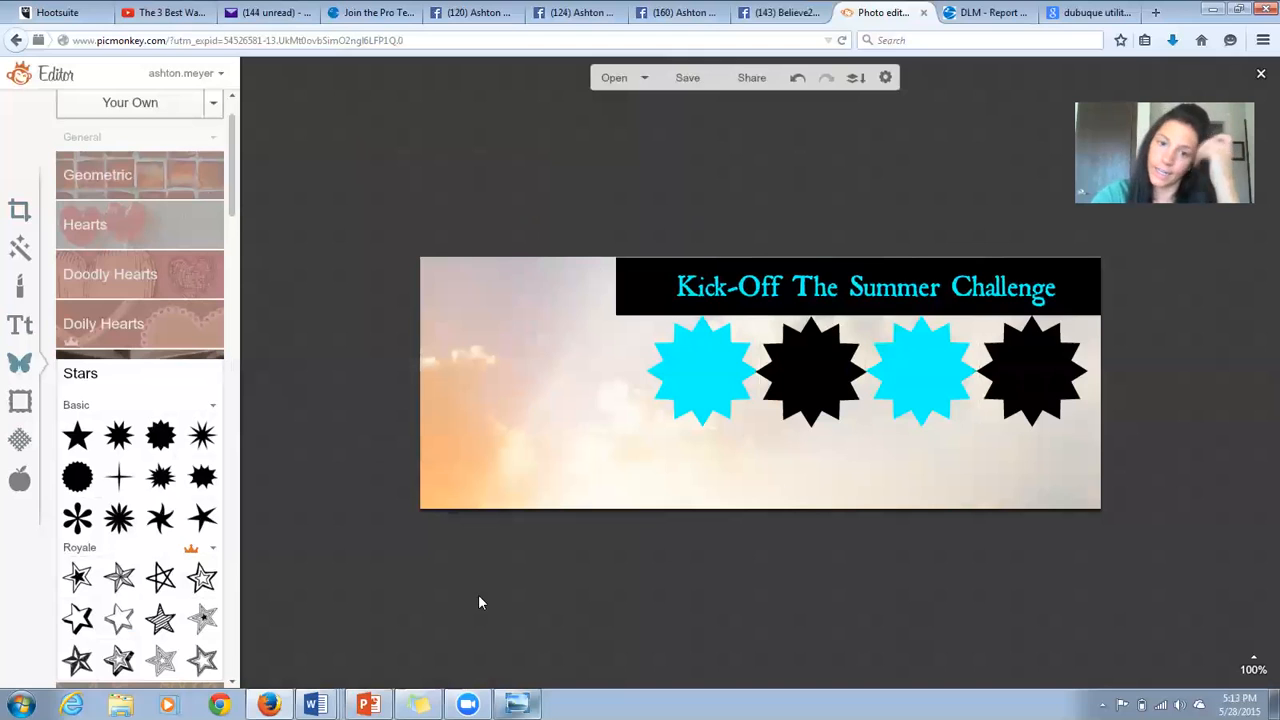
Step: Check the finished KickOff Summer Challenge banner in Windows Photo Viewer and return to the PicMonkey editor
{"action": "left_click", "coordinate": [517, 704]}
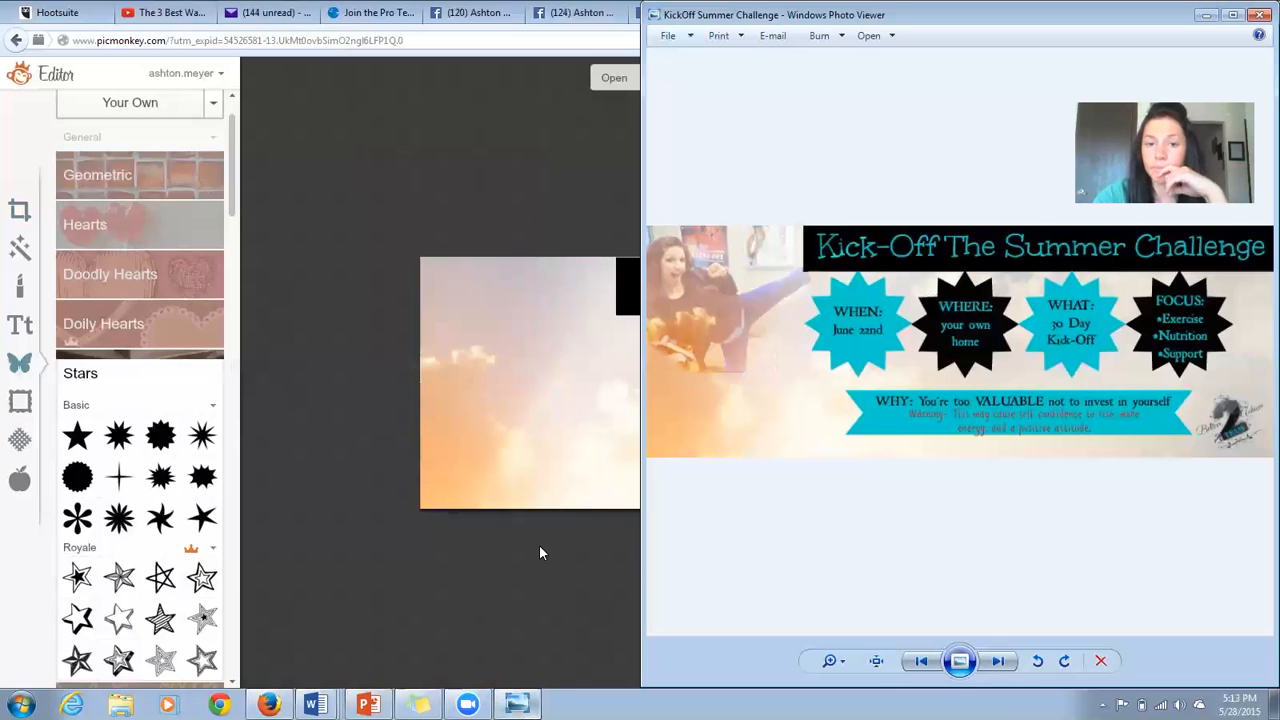
{"action": "left_click", "coordinate": [498, 547]}
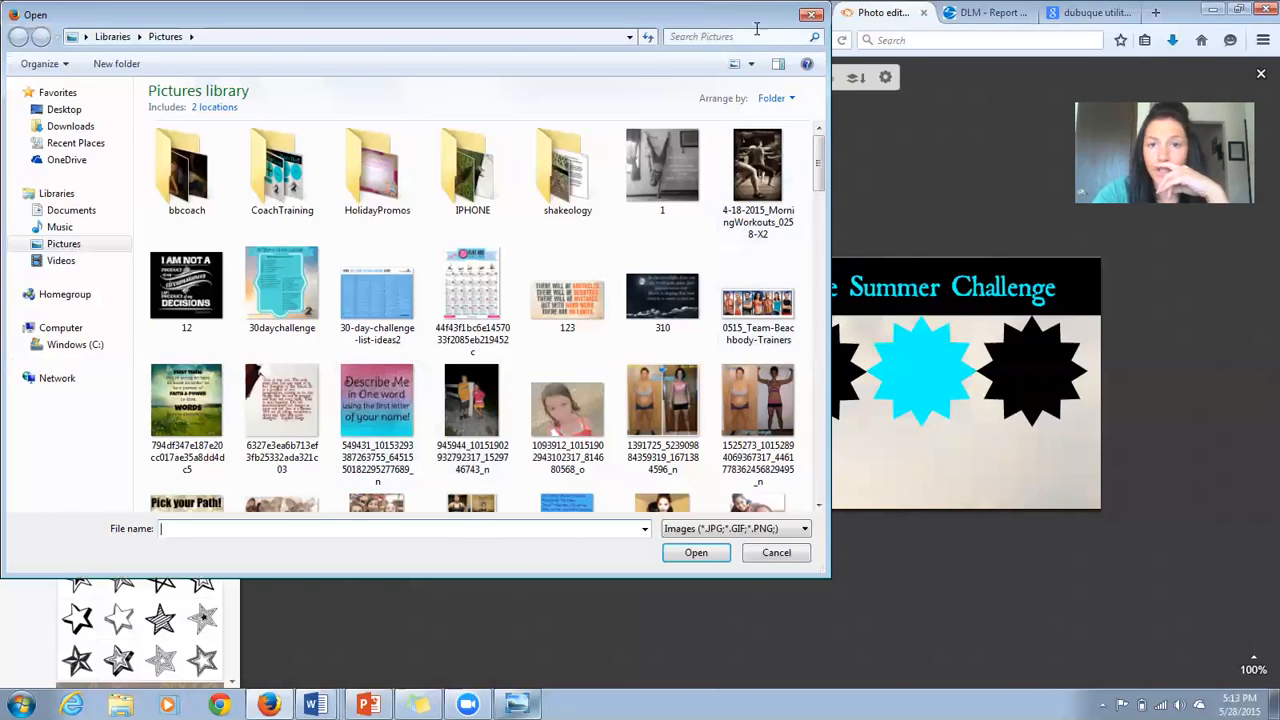
{"action": "left_click", "coordinate": [812, 13]}
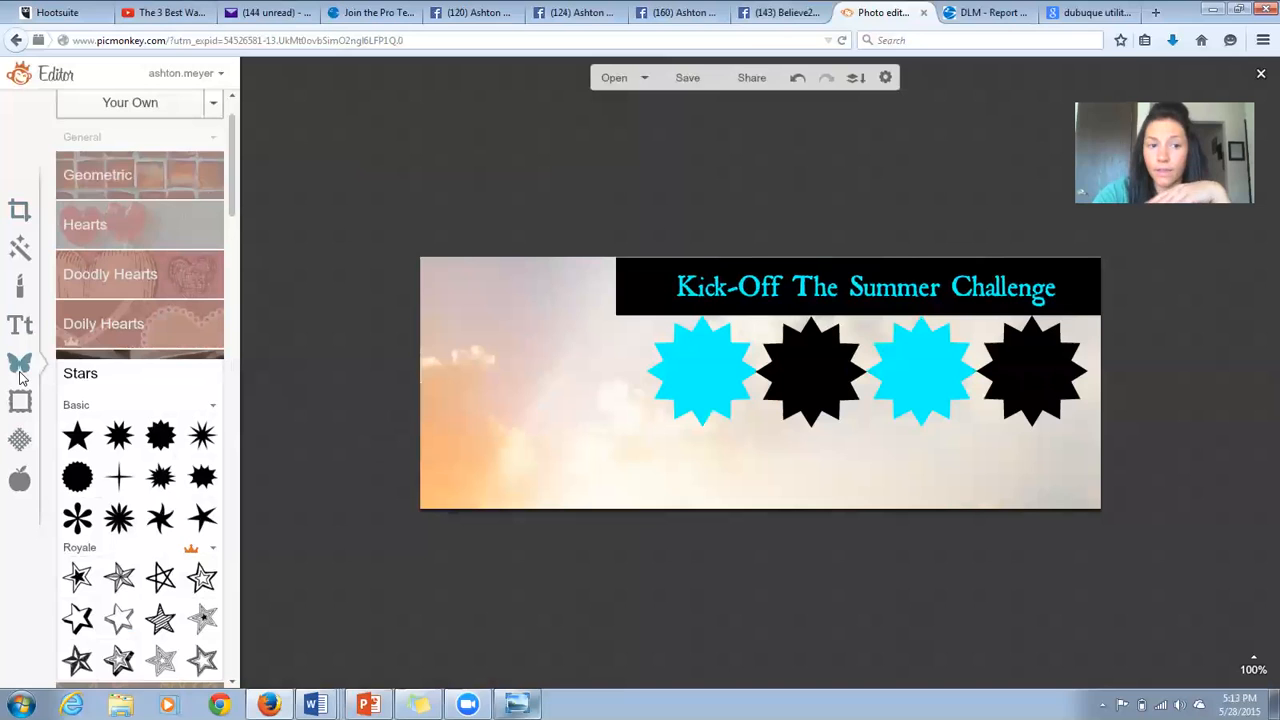
Step: Add the photo 4-18-2015_MorningWorkouts_0258-X2 from the bbcoach pictures folder as an overlay
{"action": "left_click", "coordinate": [162, 110]}
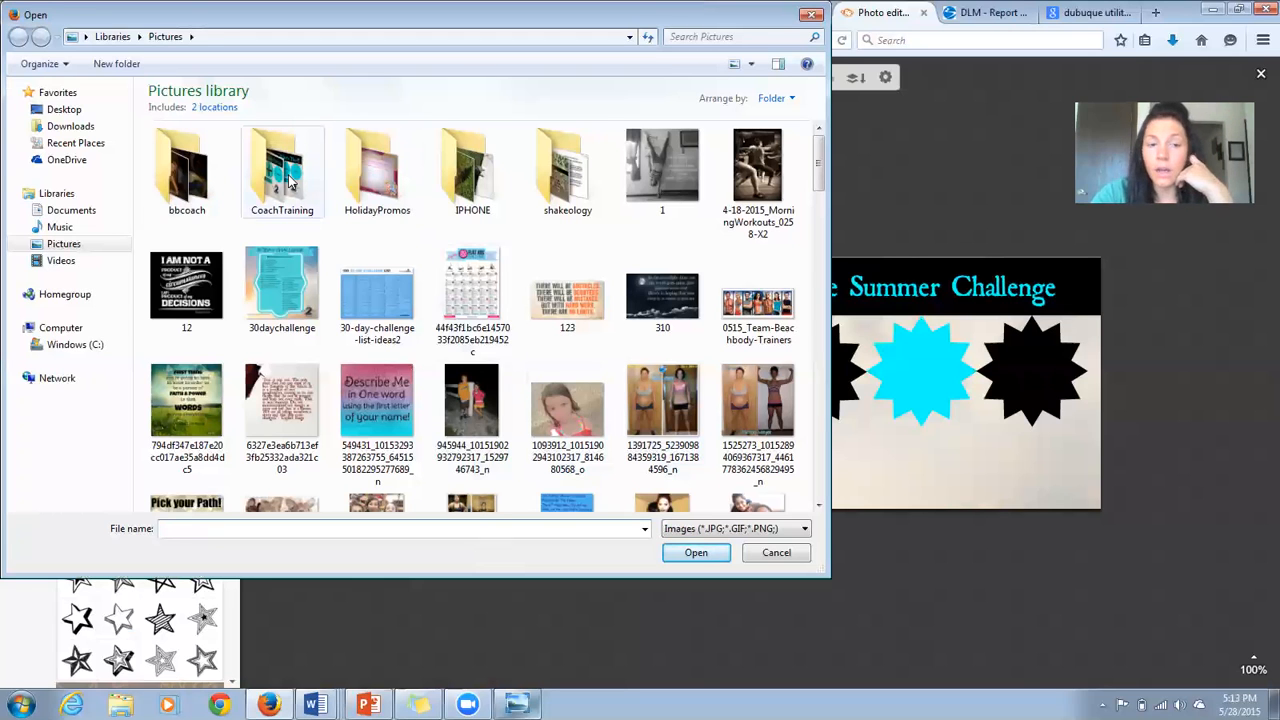
{"action": "double_click", "coordinate": [219, 204]}
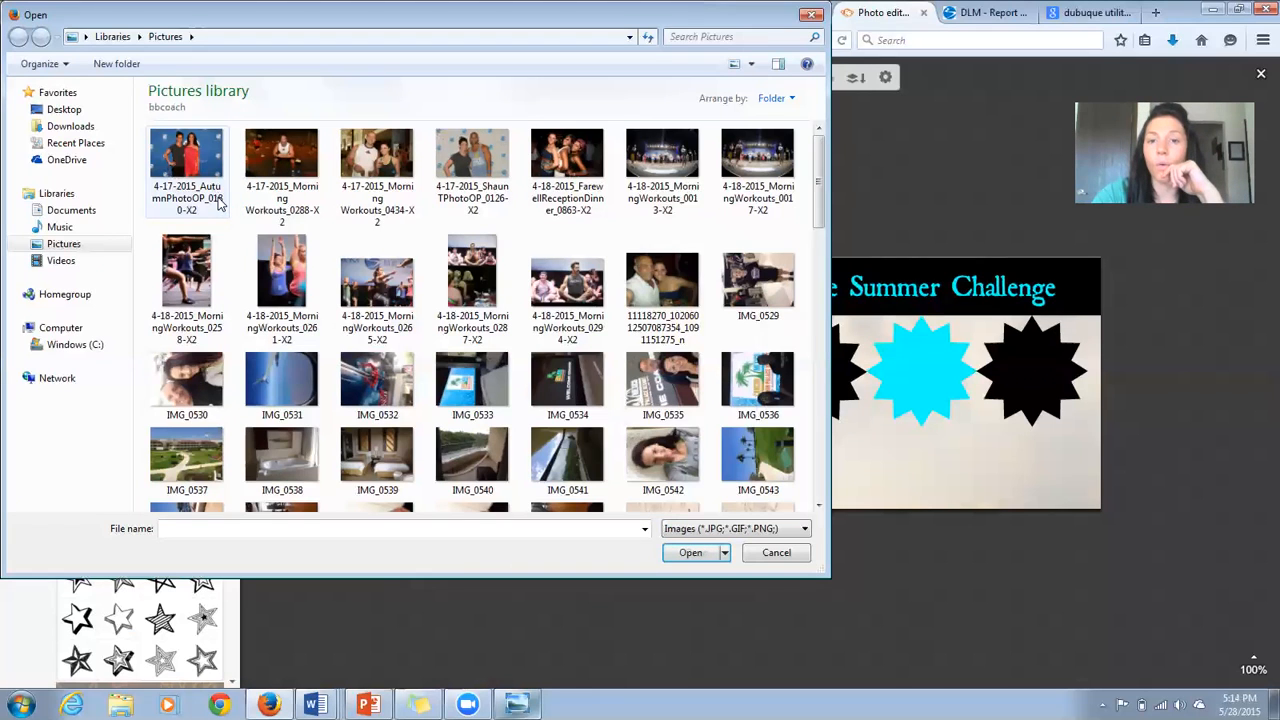
{"action": "key", "text": "BackSpace"}
{"action": "left_click", "coordinate": [760, 180]}
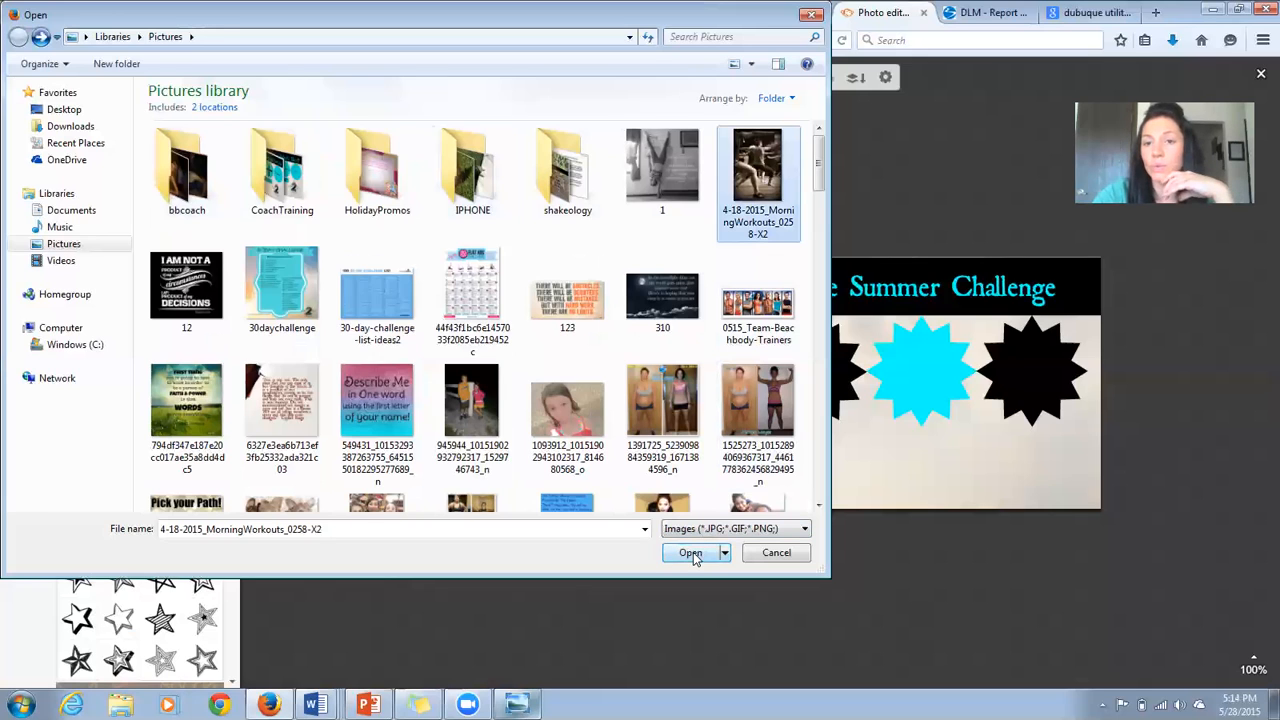
{"action": "double_click", "coordinate": [206, 188]}
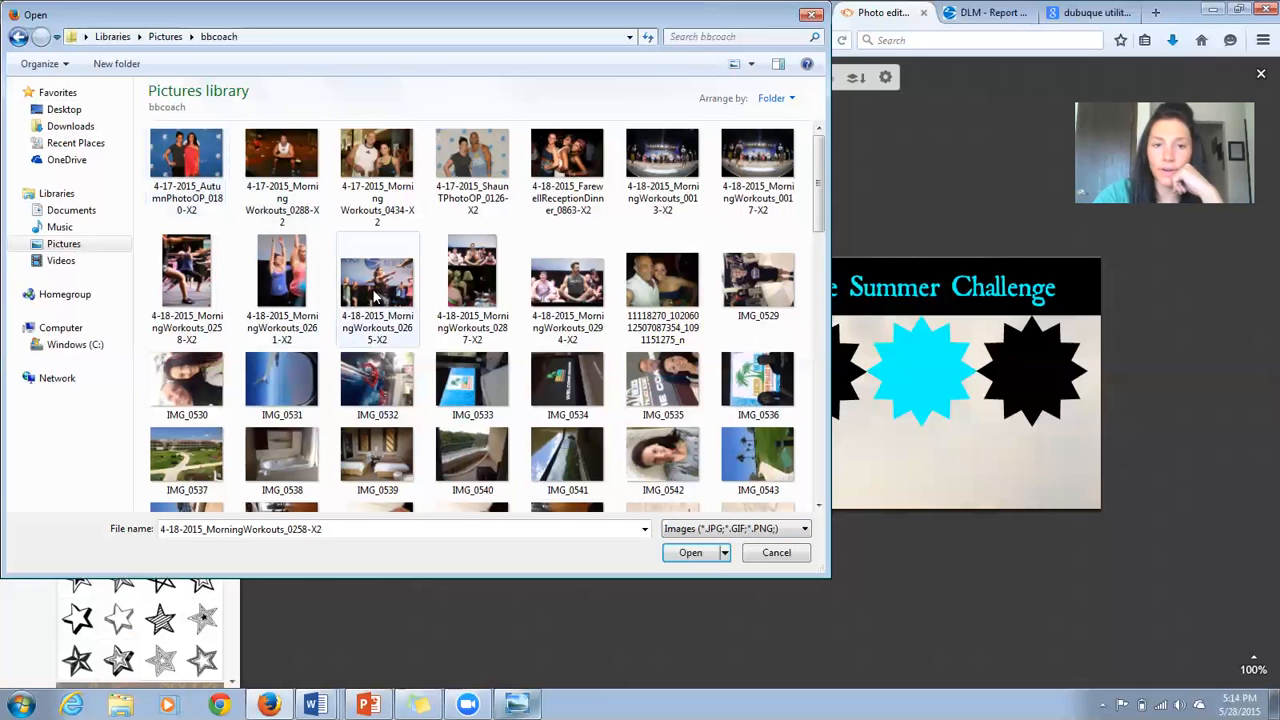
{"action": "left_click", "coordinate": [186, 280]}
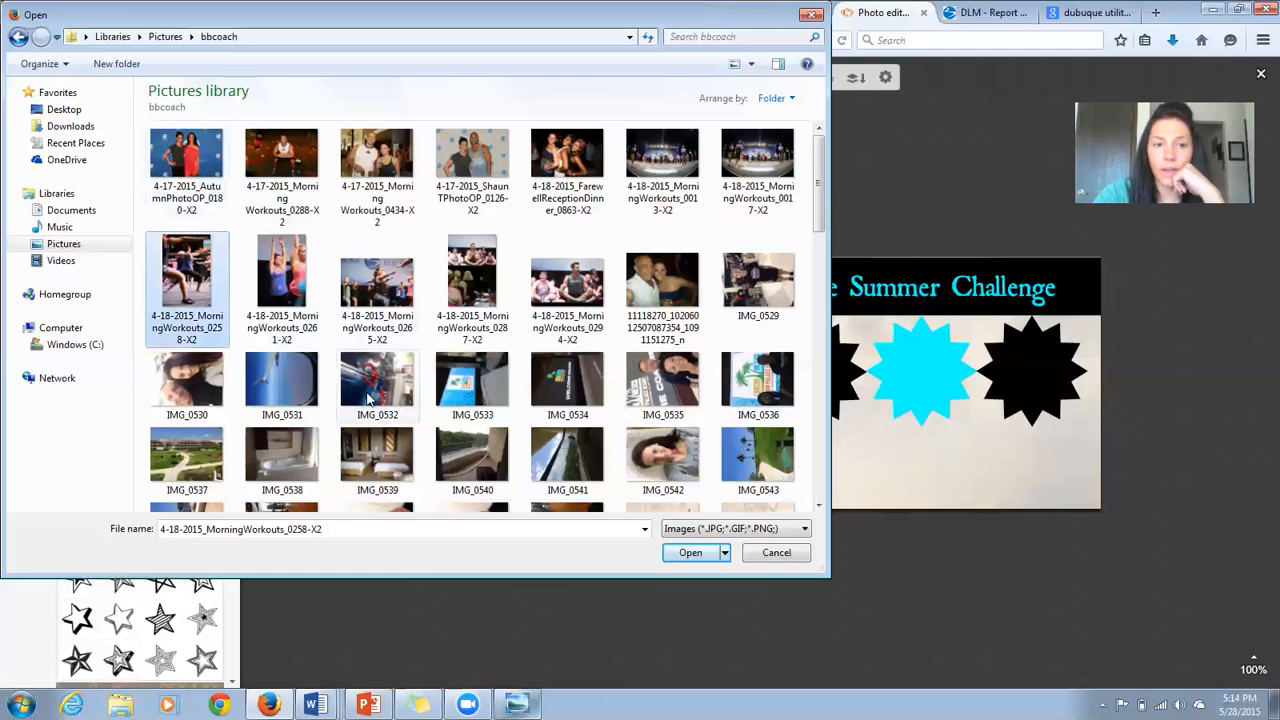
{"action": "left_click", "coordinate": [688, 554]}
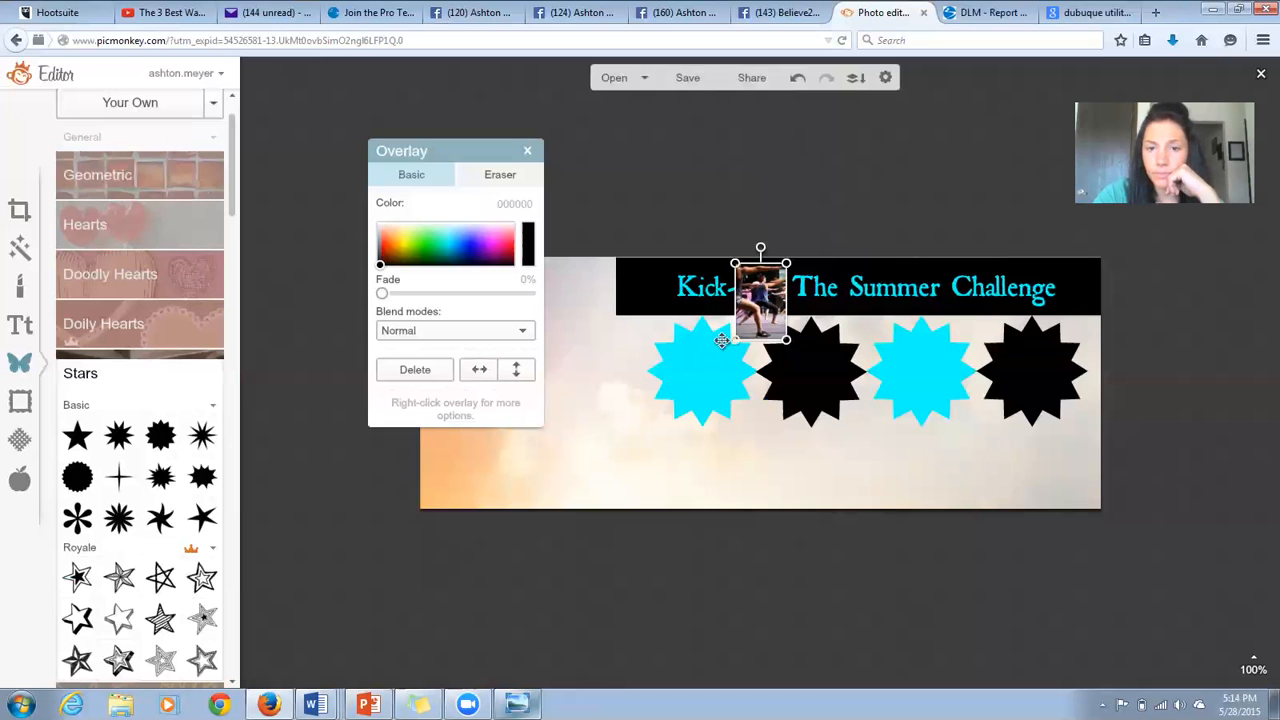
Step: Enlarge the workout photo to fill the banner's left end and extend the black bar to meet the photo's edge
{"action": "left_click_drag", "start_coordinate": [739, 333], "coordinate": [523, 514]}
{"action": "left_click_drag", "start_coordinate": [671, 437], "coordinate": [507, 398]}
{"action": "left_click_drag", "start_coordinate": [583, 255], "coordinate": [602, 240]}
{"action": "left_click_drag", "start_coordinate": [560, 302], "coordinate": [581, 303]}
{"action": "mouse_move", "coordinate": [536, 414]}
{"action": "left_mouse_down"}
{"action": "mouse_move", "coordinate": [493, 425]}
{"action": "mouse_move", "coordinate": [526, 417]}
{"action": "left_mouse_up"}
{"action": "left_click", "coordinate": [630, 296]}
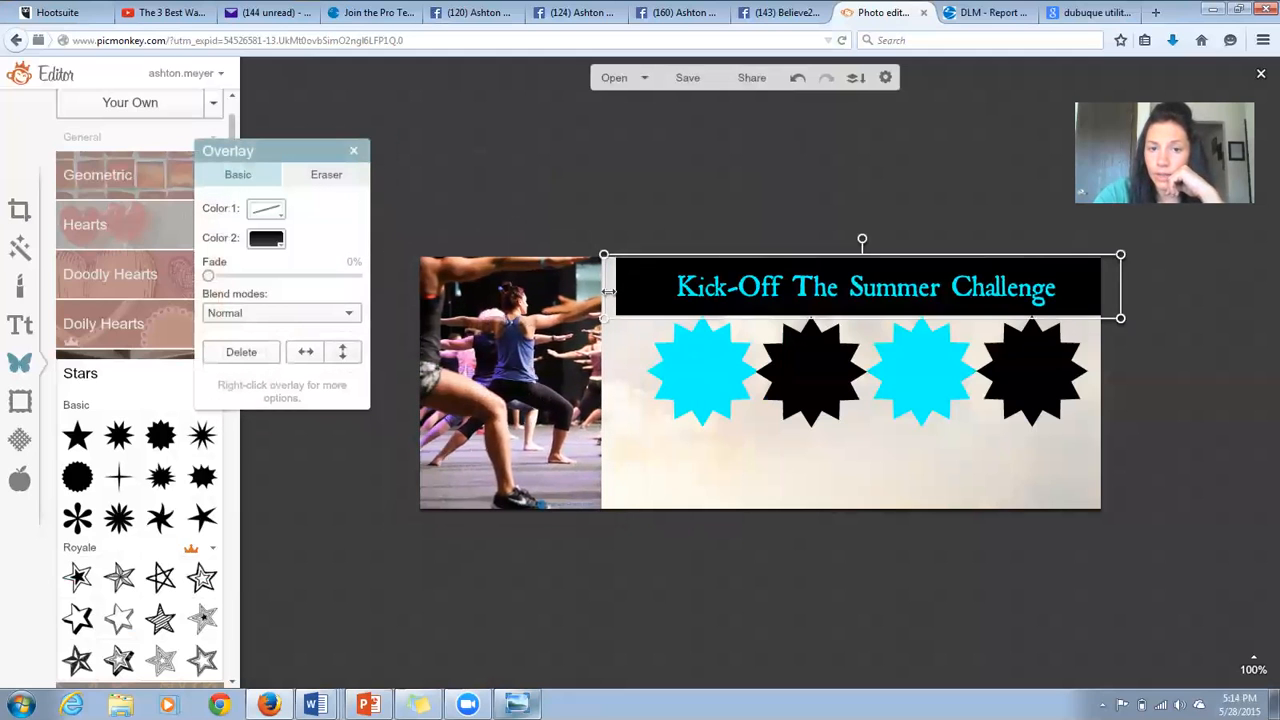
{"action": "left_click", "coordinate": [810, 600]}
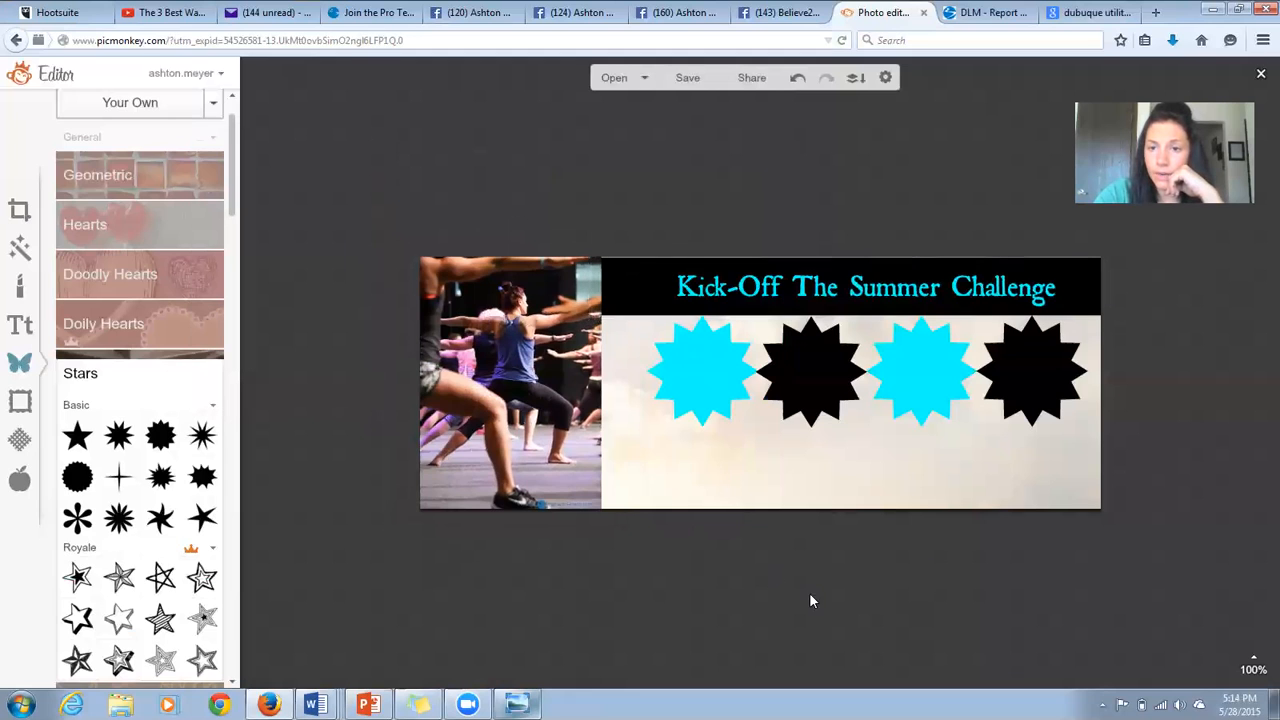
Step: Set the workout photo's blend mode to Overlay and deselect it
{"action": "left_click", "coordinate": [452, 438]}
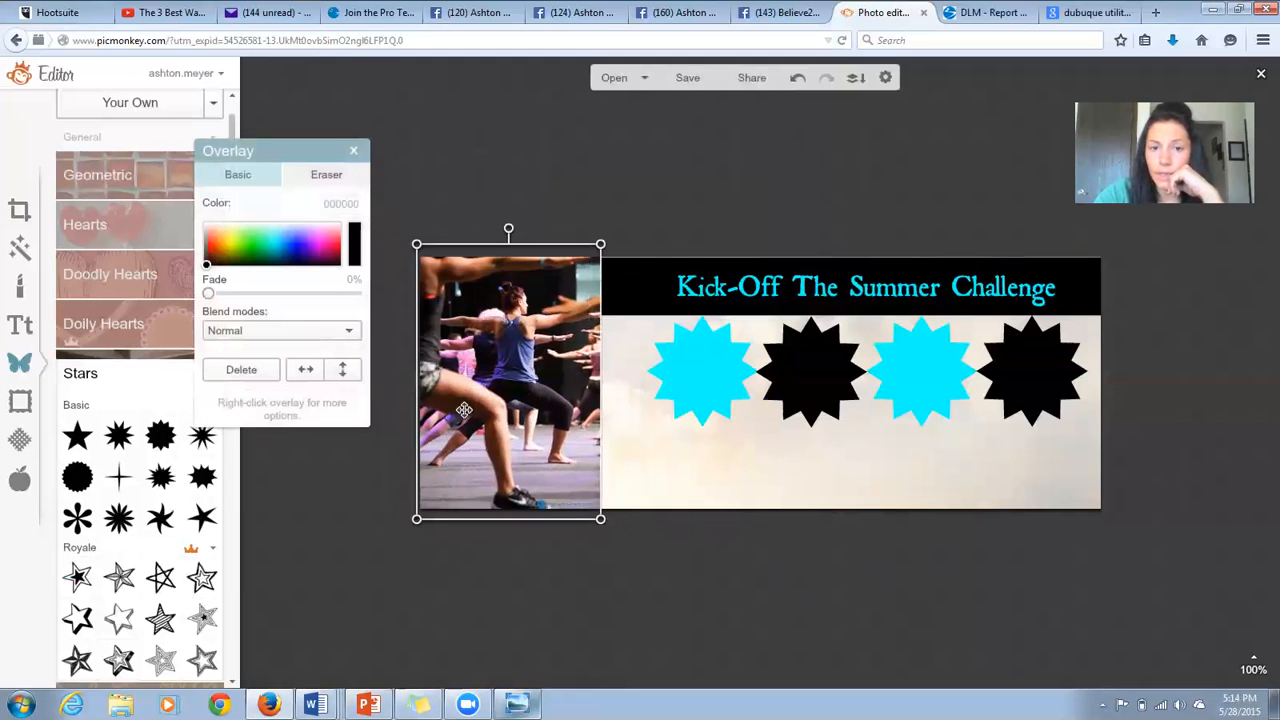
{"action": "left_click", "coordinate": [331, 334]}
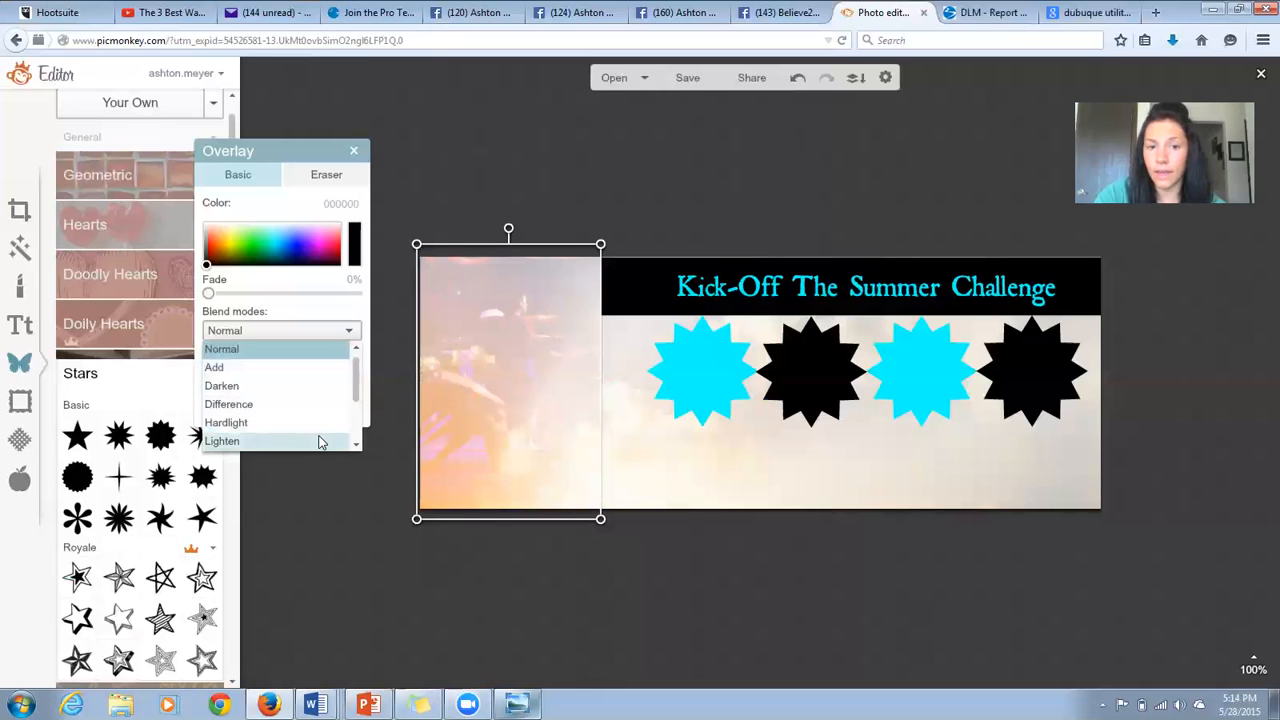
{"action": "left_click", "coordinate": [354, 444]}
{"action": "left_click", "coordinate": [354, 444]}
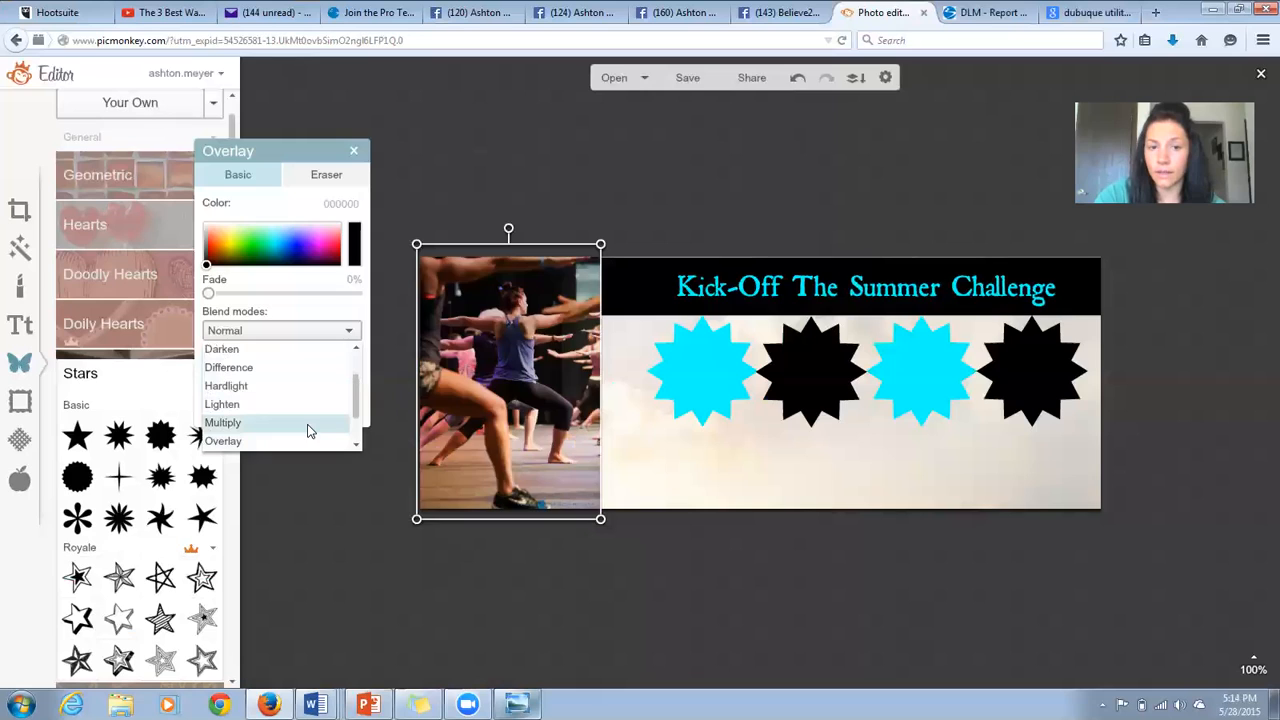
{"action": "left_click", "coordinate": [310, 442]}
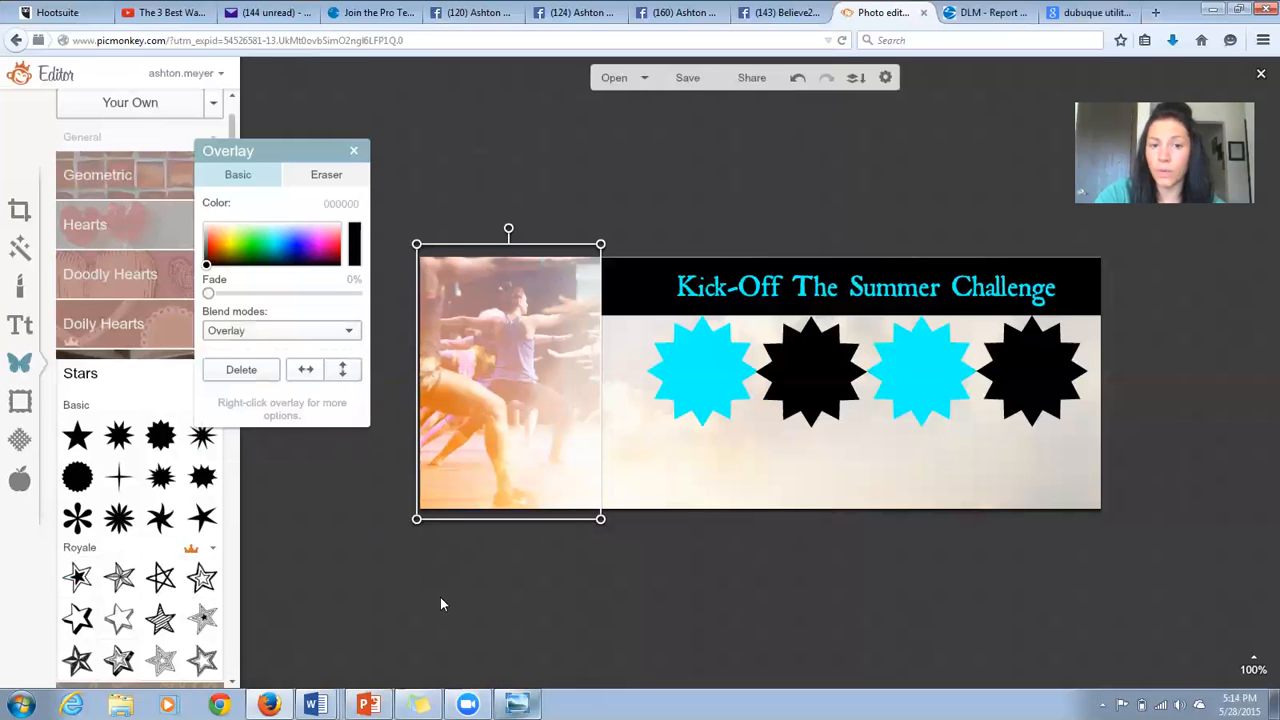
{"action": "left_click", "coordinate": [445, 612]}
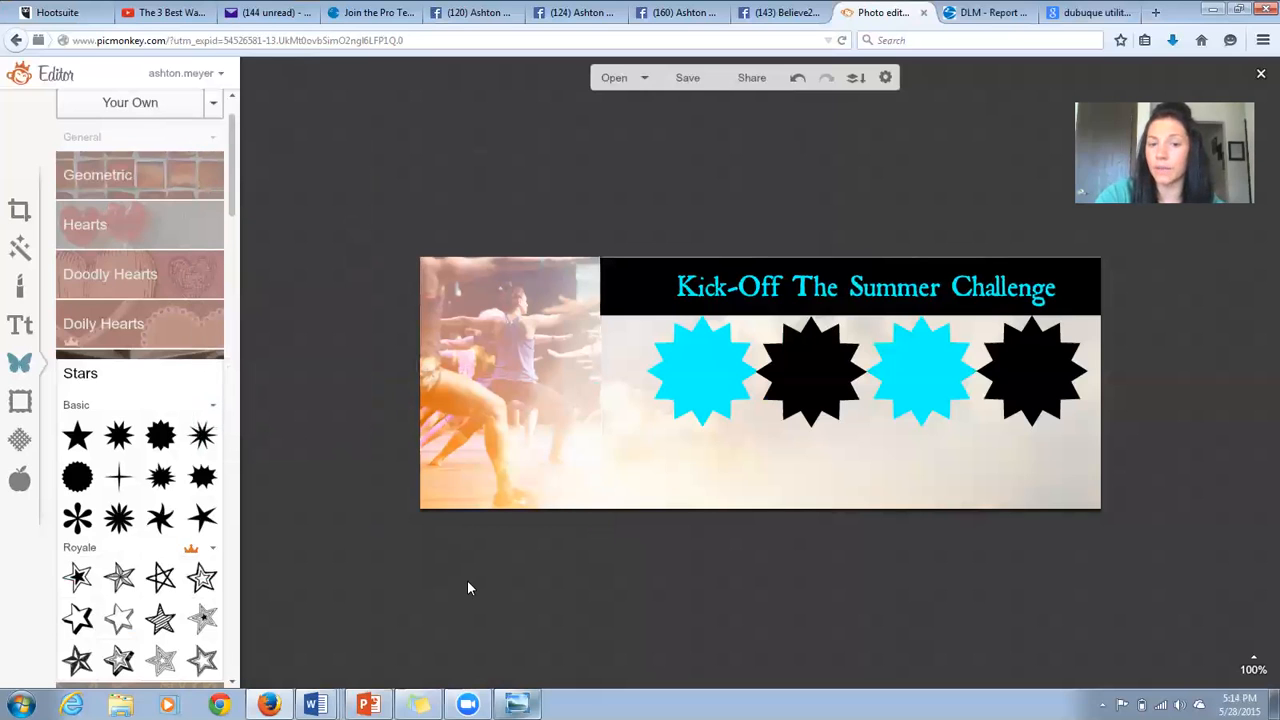
Step: Review the remaining blend modes for the workout photo, keeping Overlay
{"action": "left_click", "coordinate": [463, 454]}
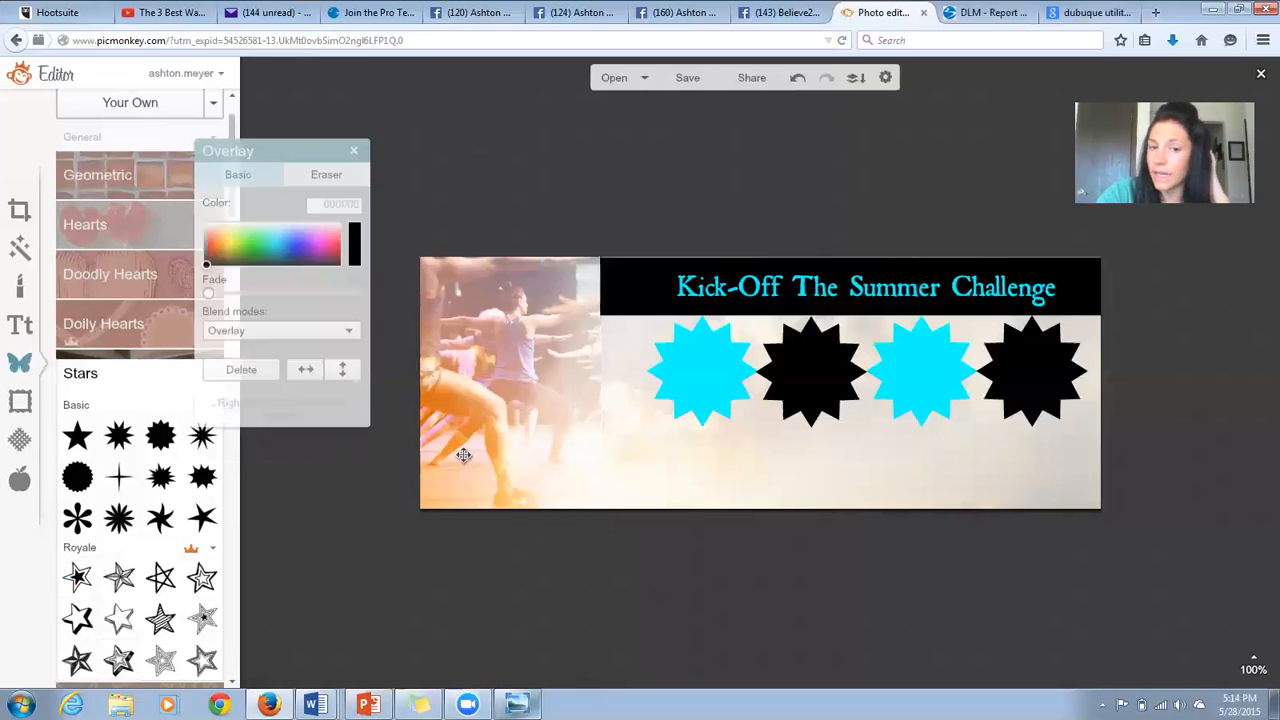
{"action": "left_click", "coordinate": [323, 335]}
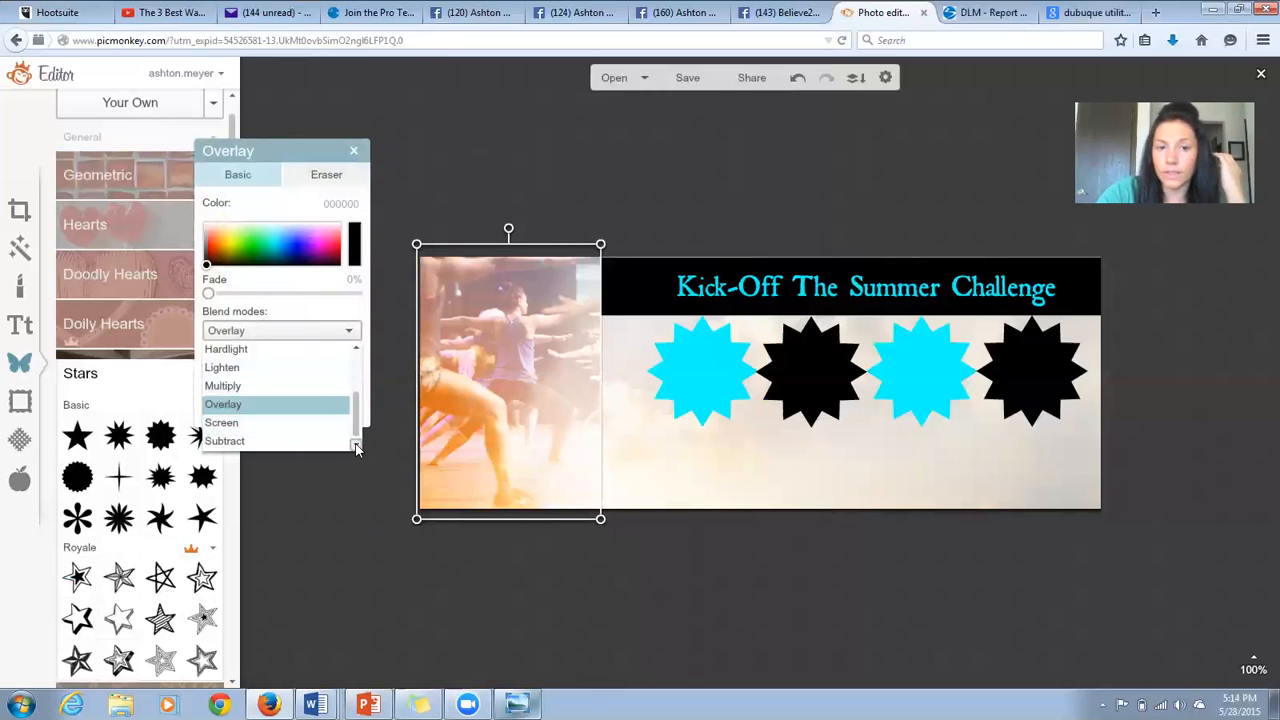
{"action": "left_click", "coordinate": [296, 414]}
{"action": "left_click", "coordinate": [681, 546]}
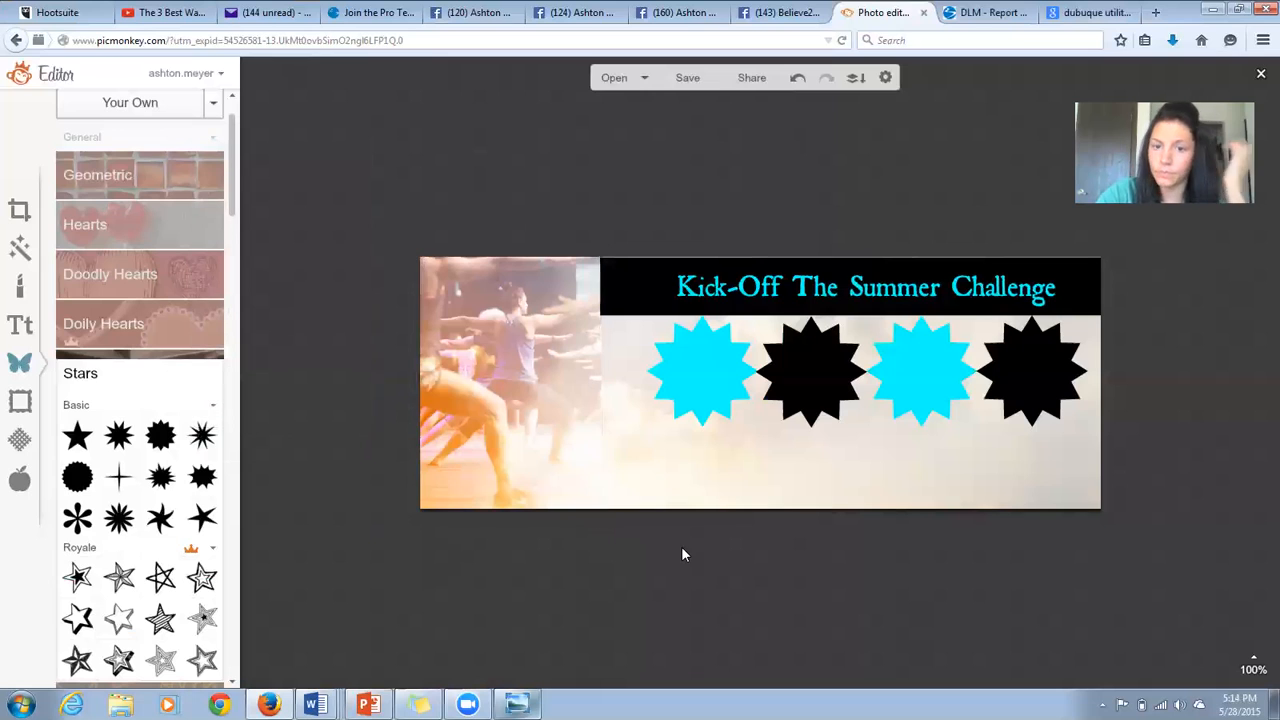
Step: Move the first cyan starburst up and left so that it overlaps the black bar's left end
{"action": "left_click_drag", "start_coordinate": [705, 385], "coordinate": [652, 356]}
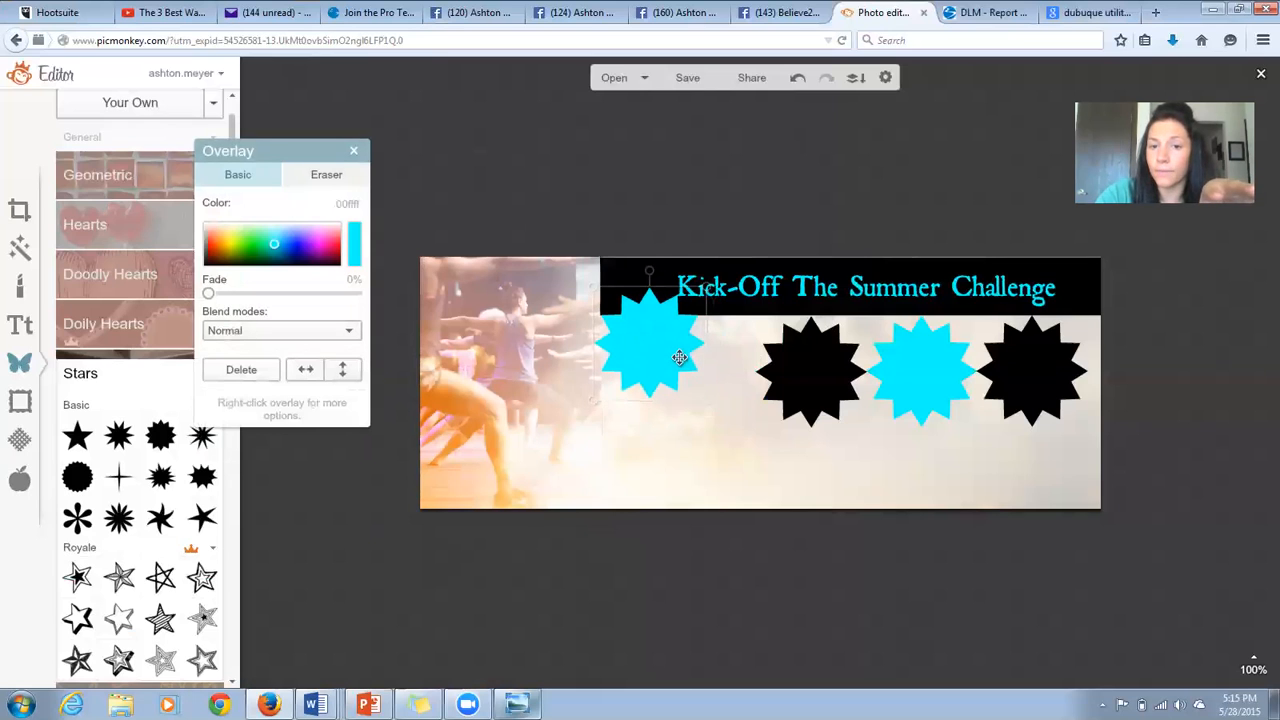
{"action": "left_click", "coordinate": [739, 565]}
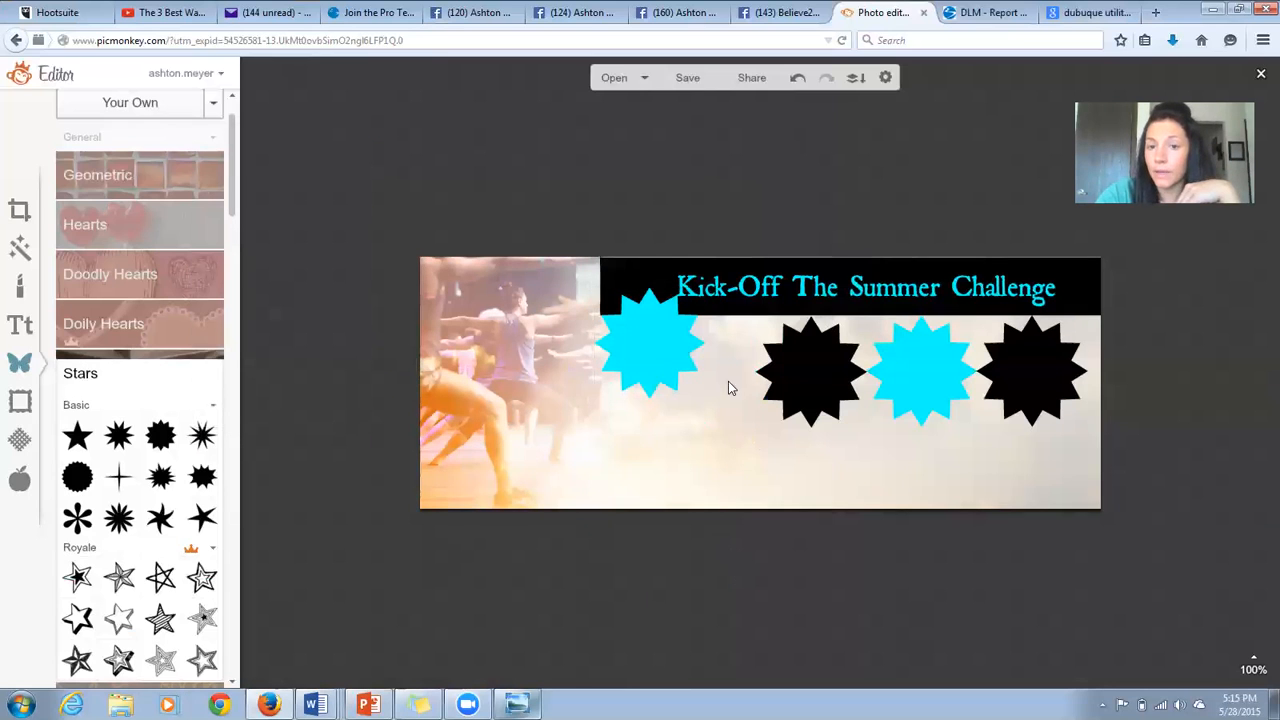
Step: Bring the black bar forward one level, and send it backward one level behind the title
{"action": "left_click", "coordinate": [704, 313]}
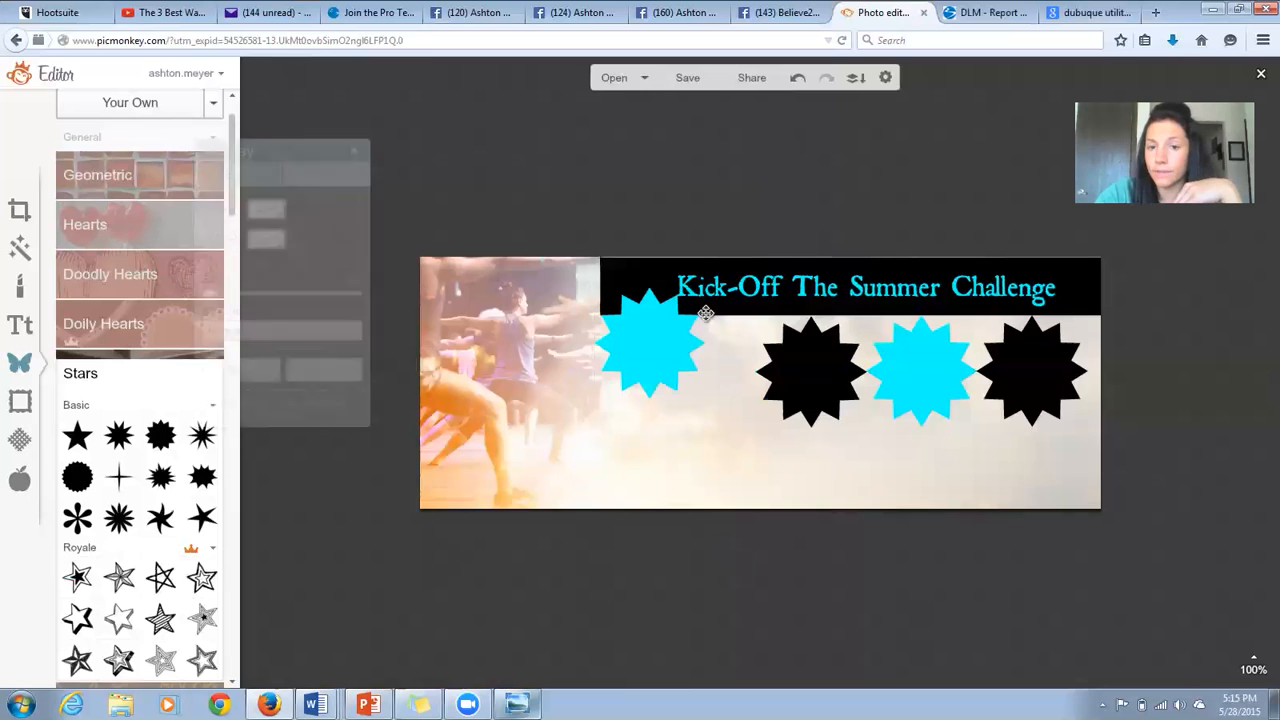
{"action": "left_click", "coordinate": [702, 582]}
{"action": "right_click", "coordinate": [708, 310]}
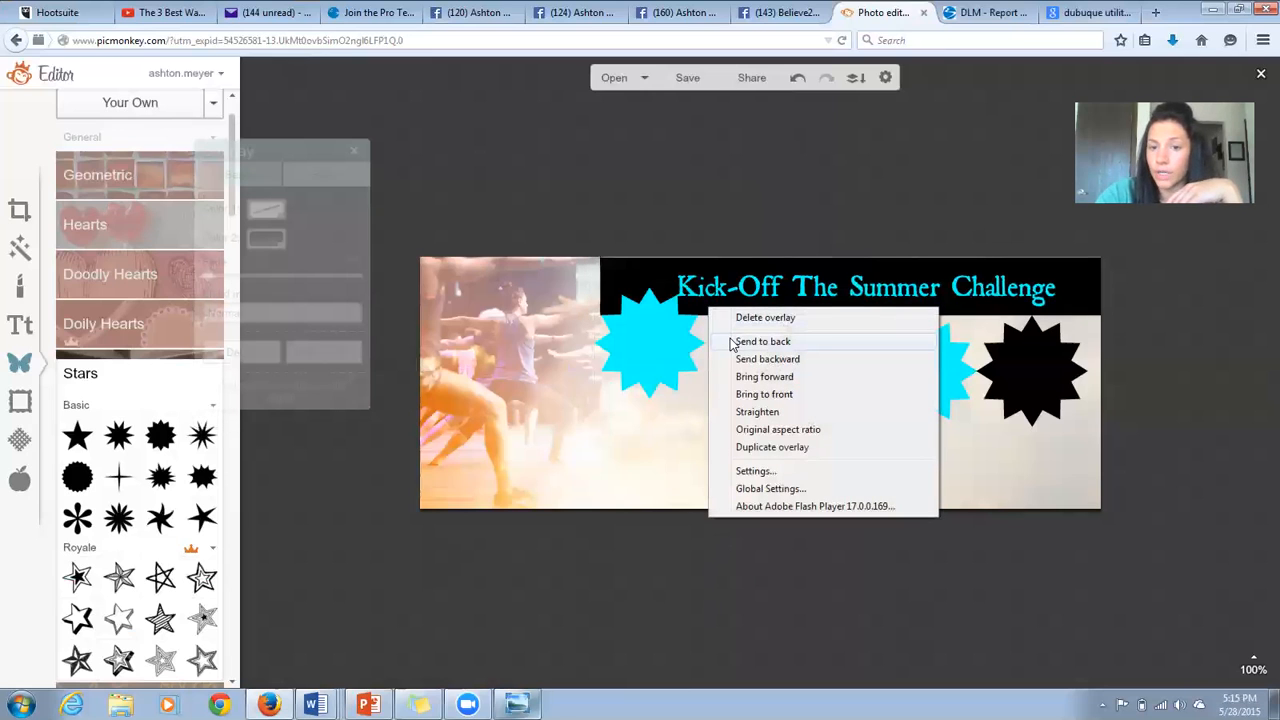
{"action": "left_click", "coordinate": [741, 383]}
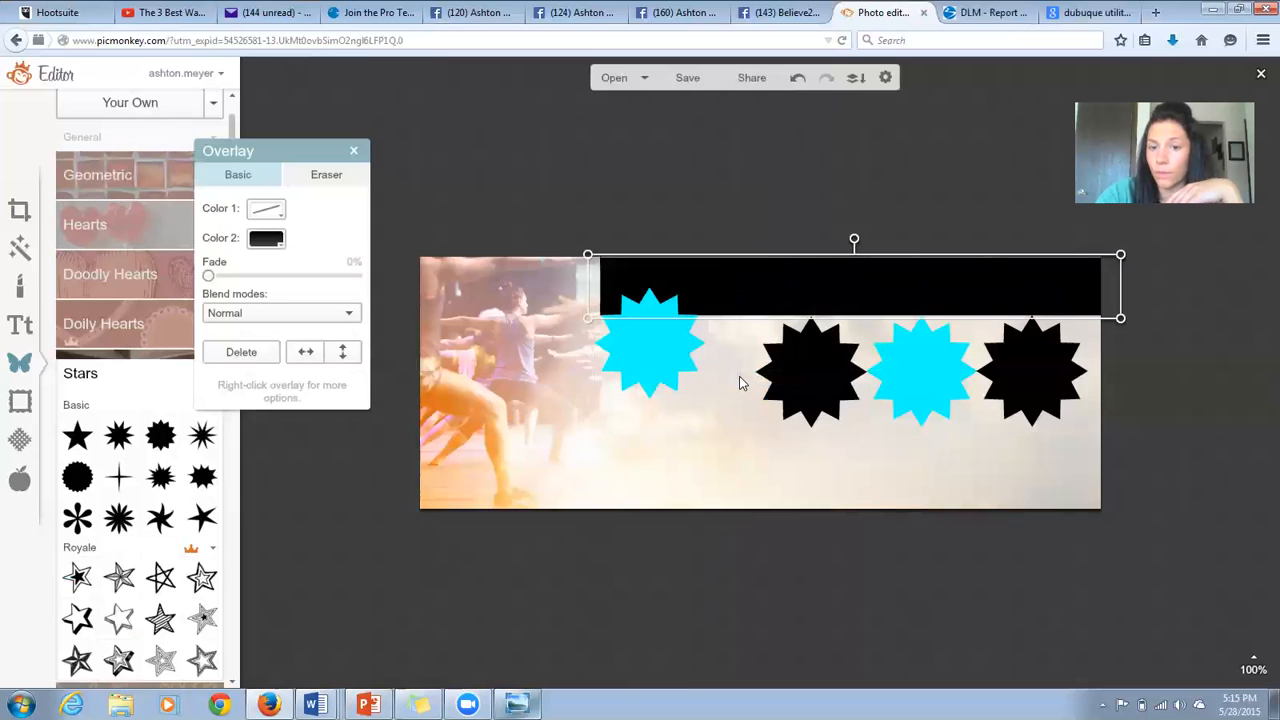
{"action": "right_click", "coordinate": [741, 282]}
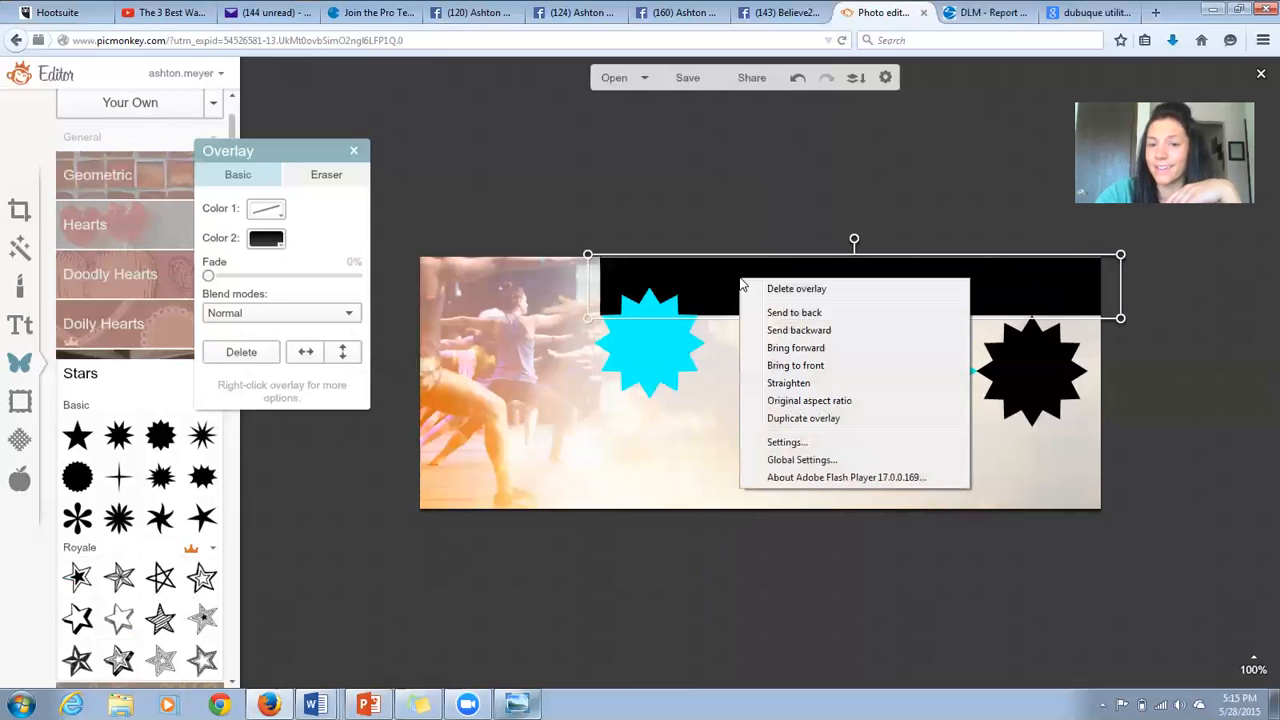
{"action": "left_click", "coordinate": [763, 330]}
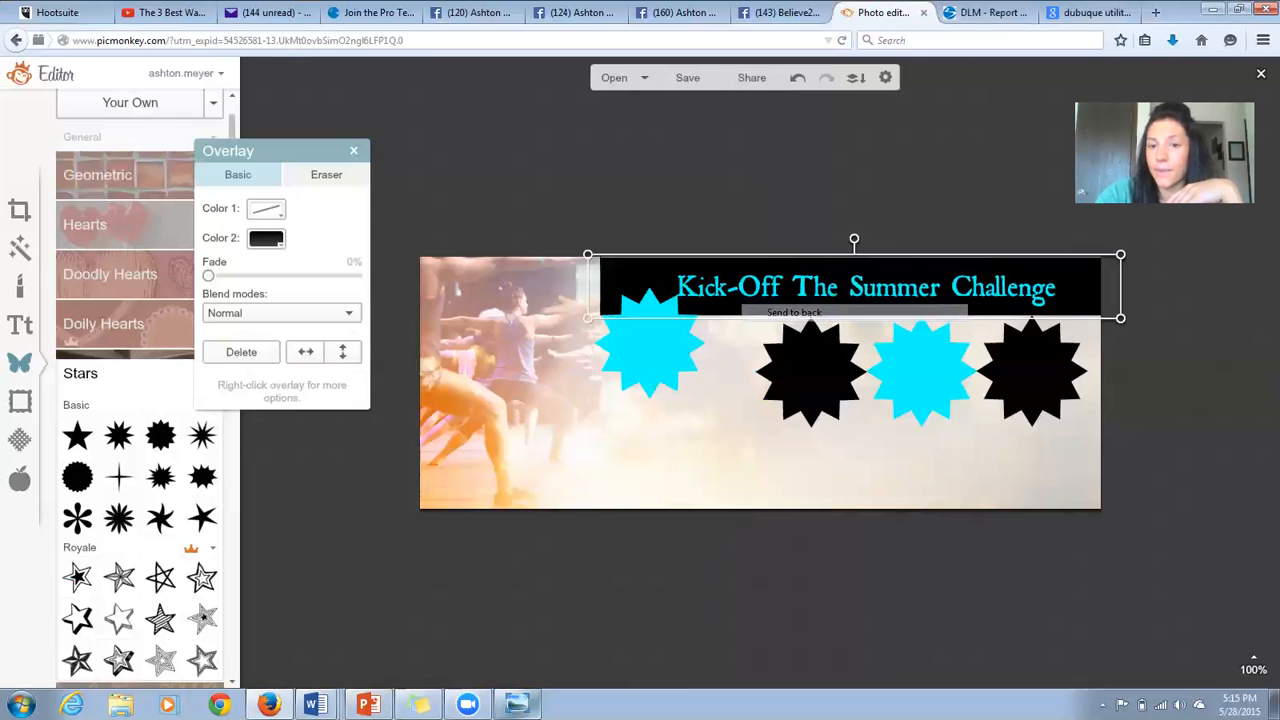
Step: Send the first cyan starburst to the back and move the first black starburst up and left beside it
{"action": "right_click", "coordinate": [630, 354]}
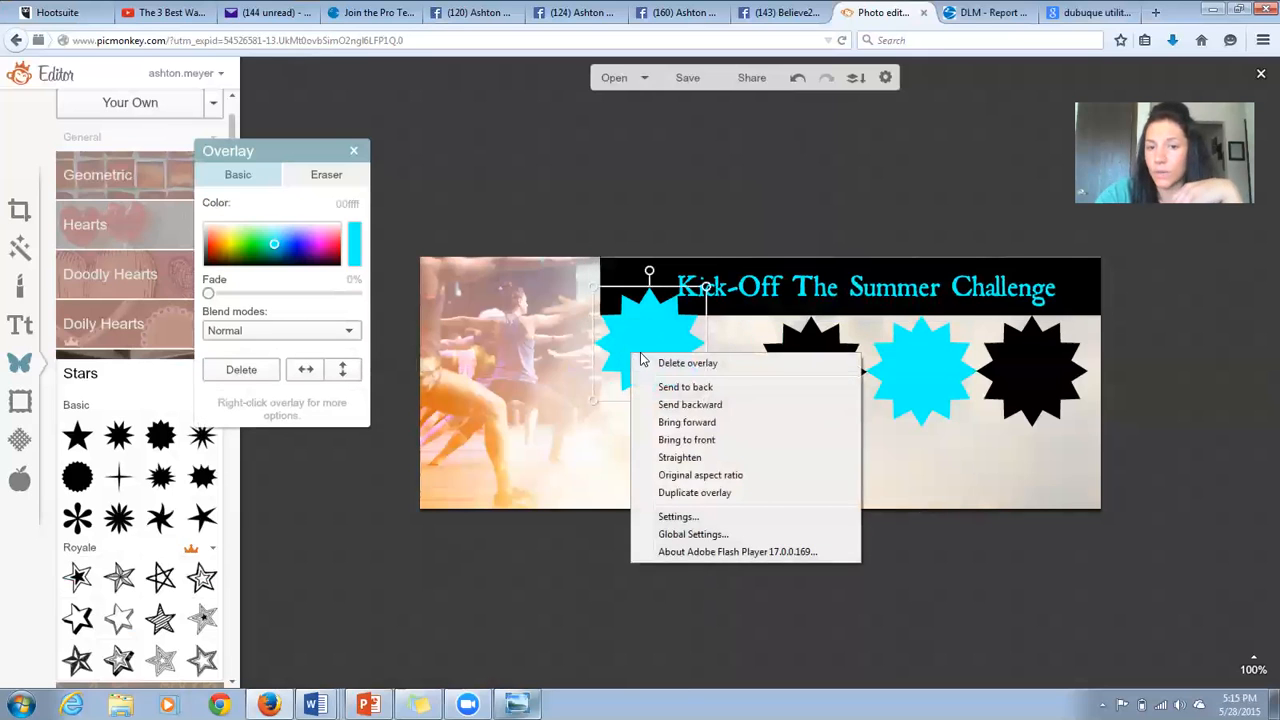
{"action": "left_click", "coordinate": [685, 387]}
{"action": "left_click_drag", "start_coordinate": [787, 372], "coordinate": [735, 345]}
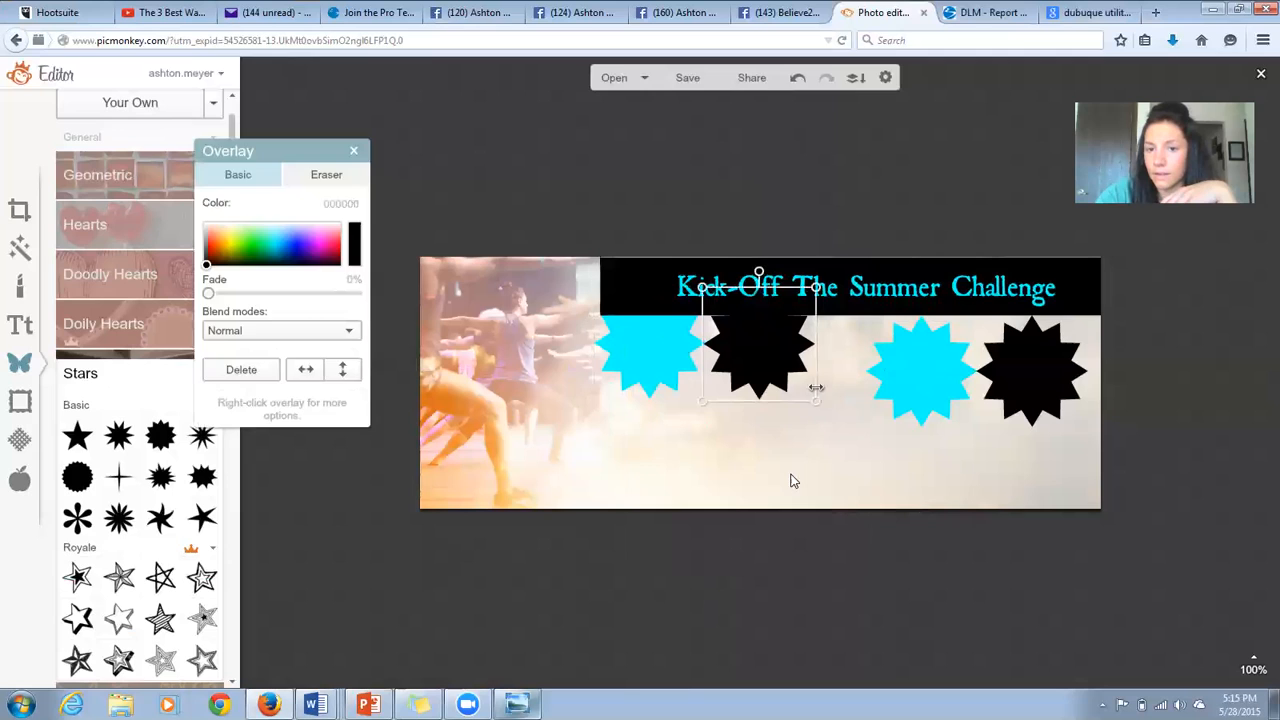
{"action": "left_click", "coordinate": [790, 612]}
{"action": "left_click", "coordinate": [745, 372]}
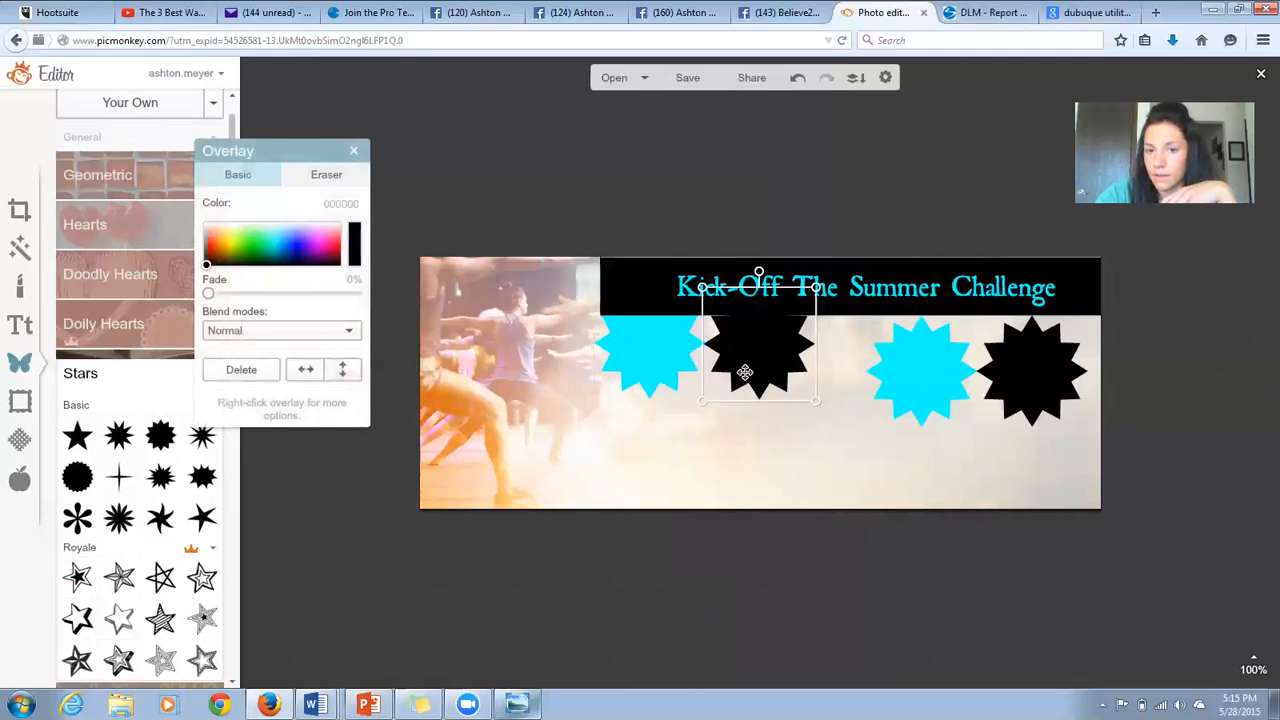
Step: Move the second cyan starburst up and left beside the first black one and send it to the back
{"action": "left_click_drag", "start_coordinate": [920, 397], "coordinate": [867, 365]}
{"action": "right_click", "coordinate": [867, 370]}
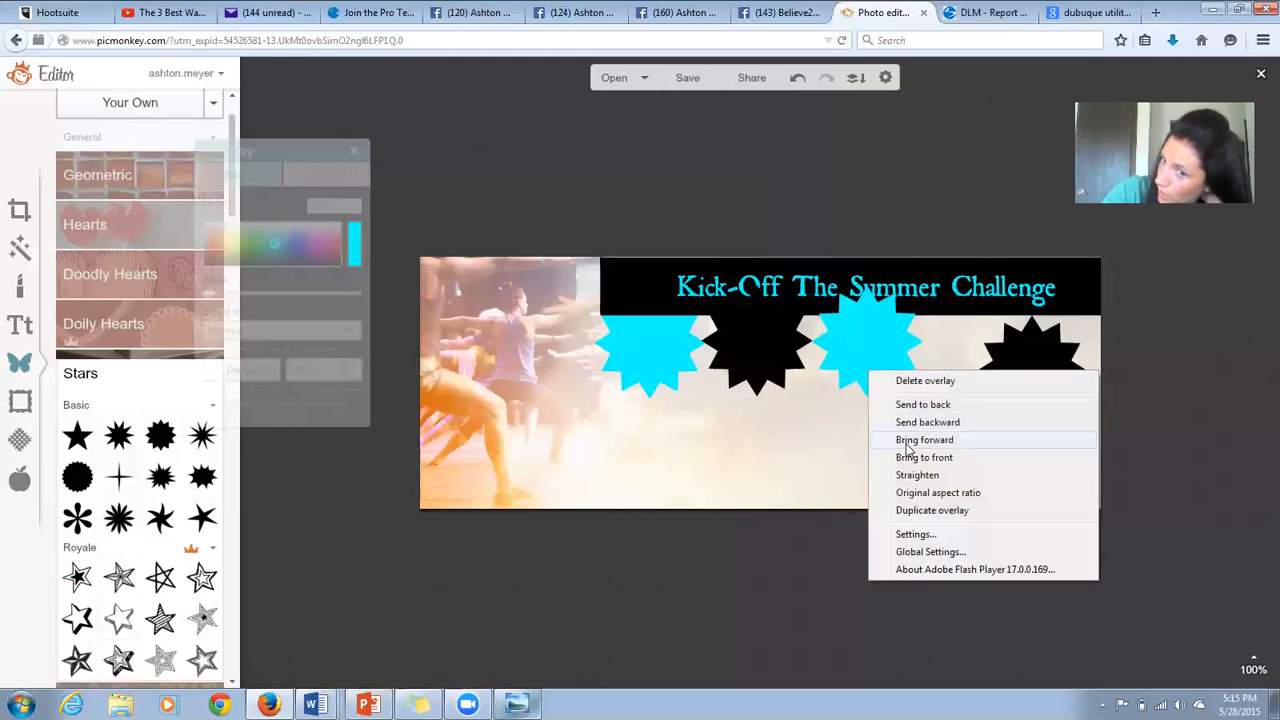
{"action": "left_click", "coordinate": [922, 404]}
{"action": "left_click", "coordinate": [822, 528]}
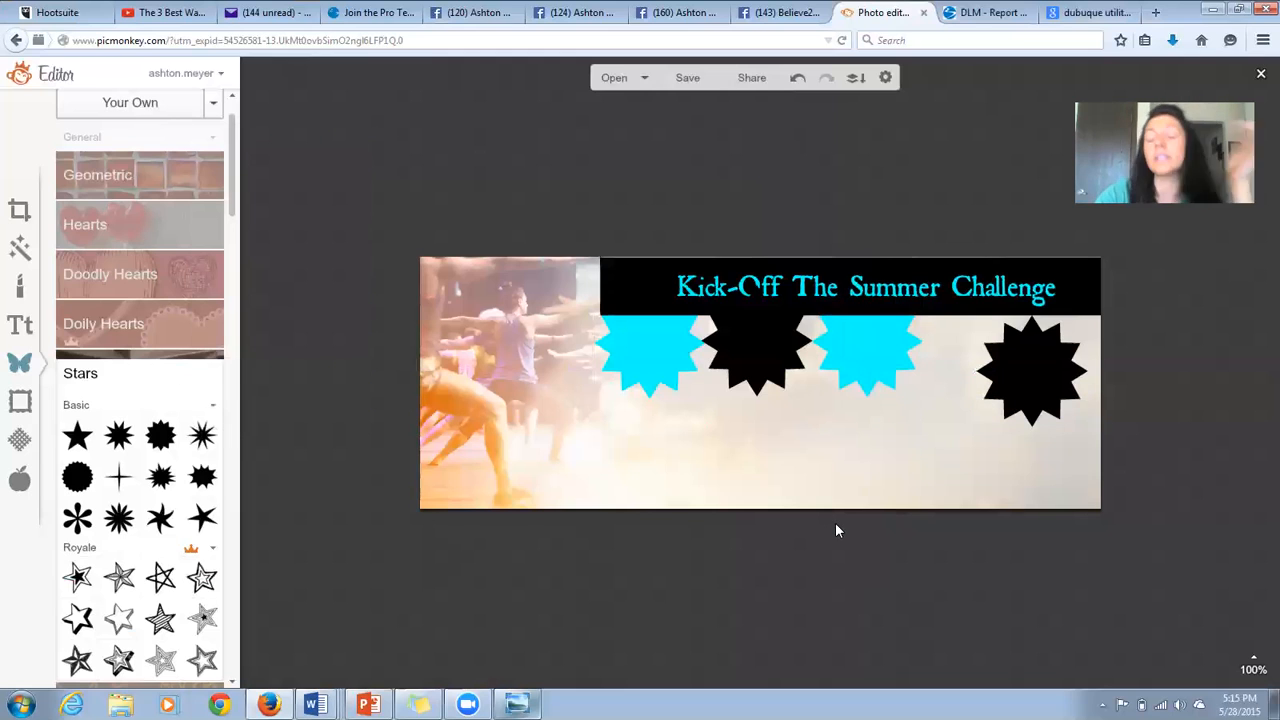
Step: Move the last black starburst up and left to complete the row and send it to the back
{"action": "left_click_drag", "start_coordinate": [1018, 356], "coordinate": [966, 337]}
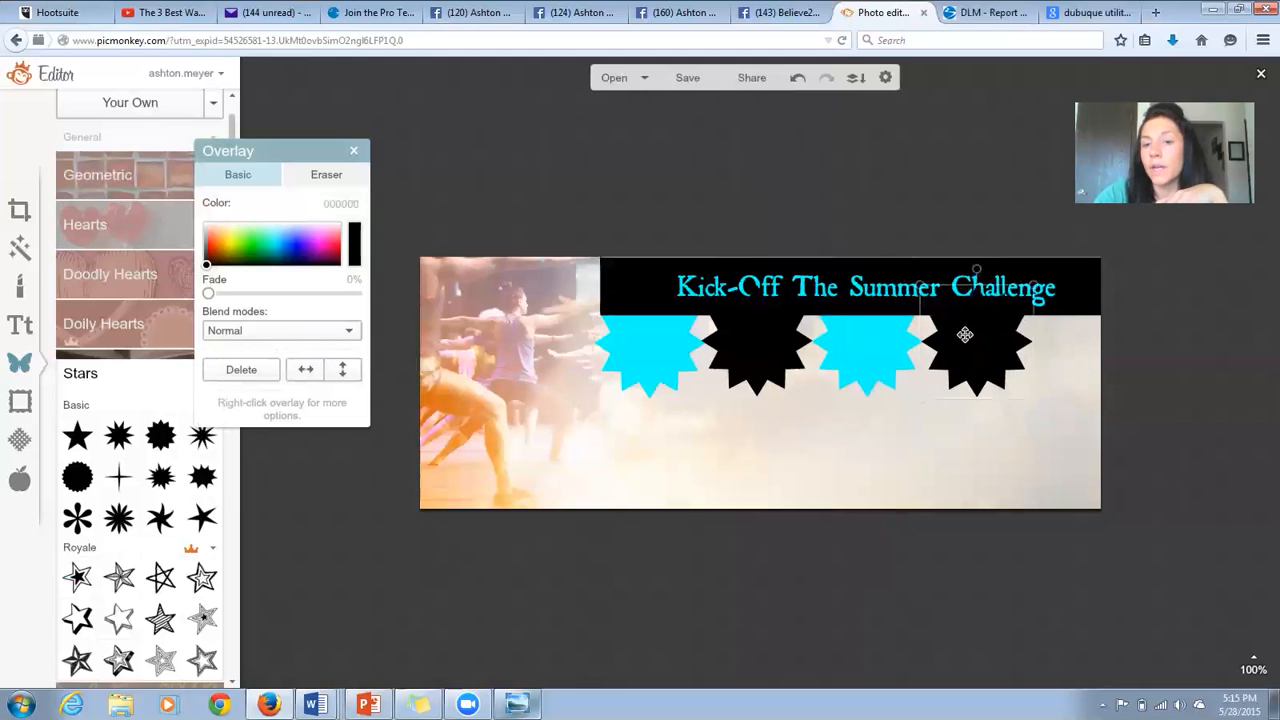
{"action": "right_click", "coordinate": [994, 381]}
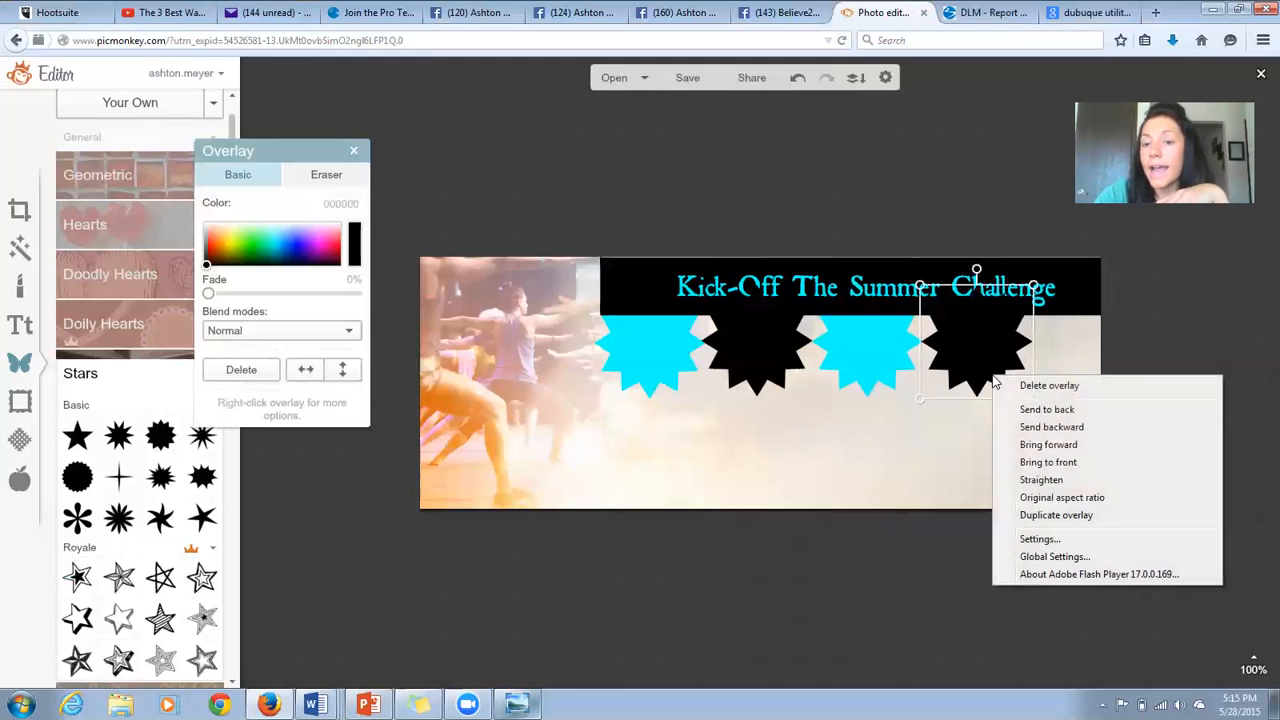
{"action": "left_click", "coordinate": [1031, 416]}
{"action": "right_click", "coordinate": [1000, 352]}
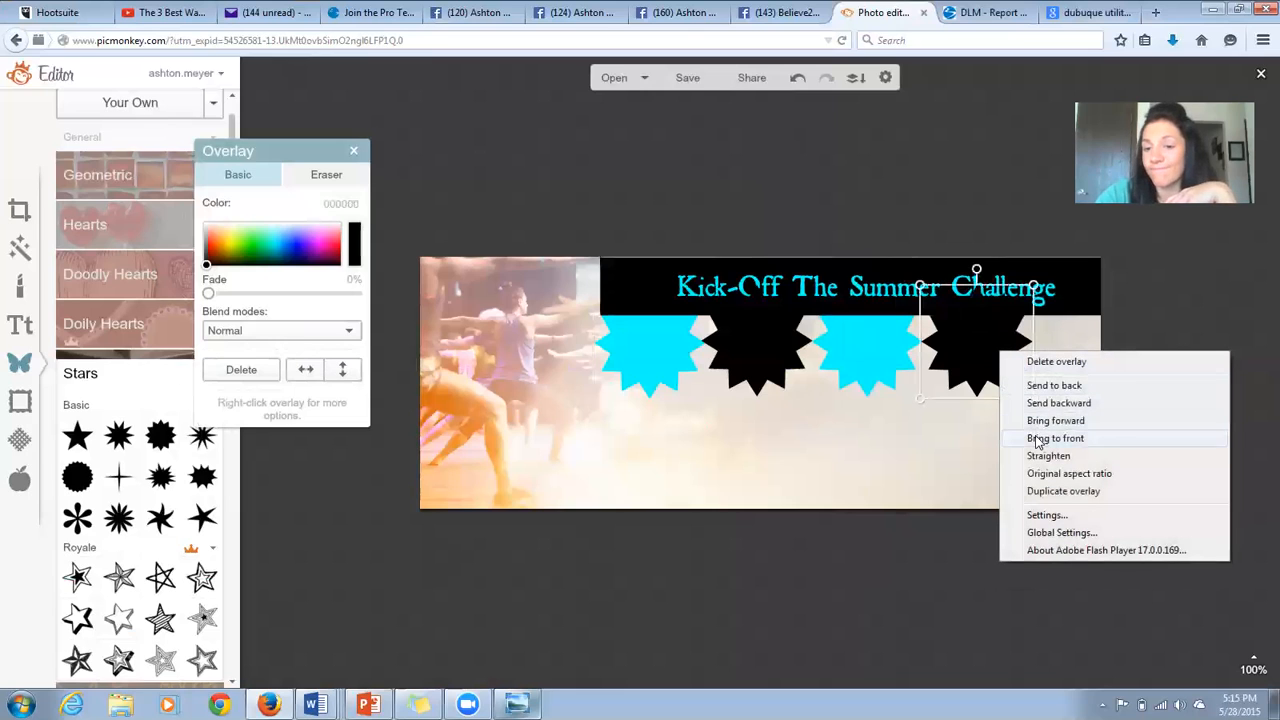
{"action": "left_click", "coordinate": [1047, 387]}
{"action": "left_click", "coordinate": [898, 537]}
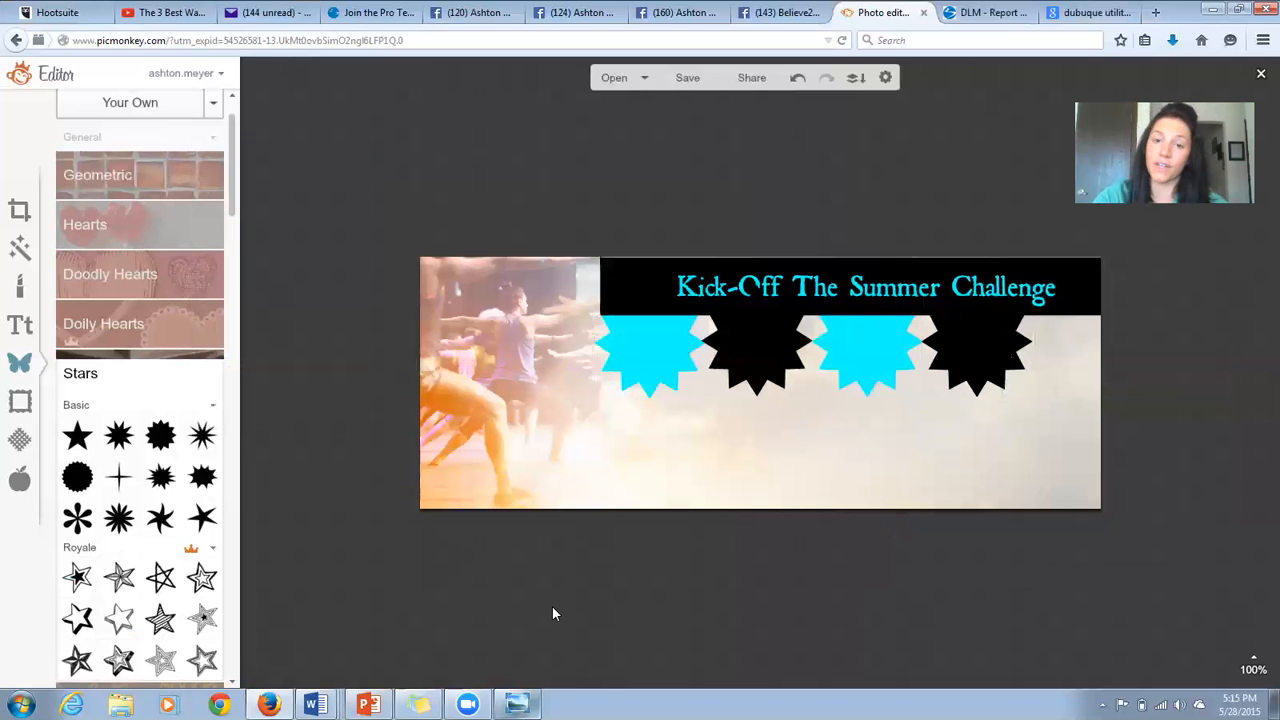
Step: Preview the Canvas Color edit and cancel it, and try Auto adjust on the background before undoing it
{"action": "left_click", "coordinate": [19, 210]}
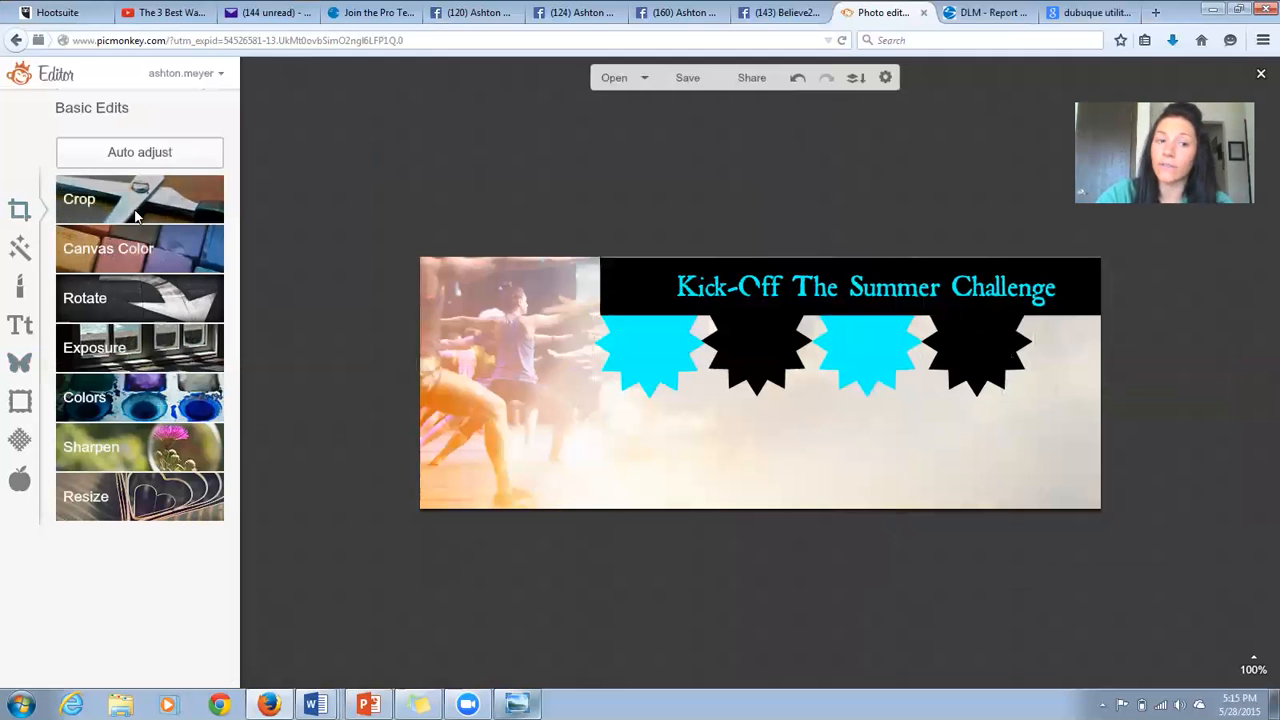
{"action": "left_click", "coordinate": [143, 258]}
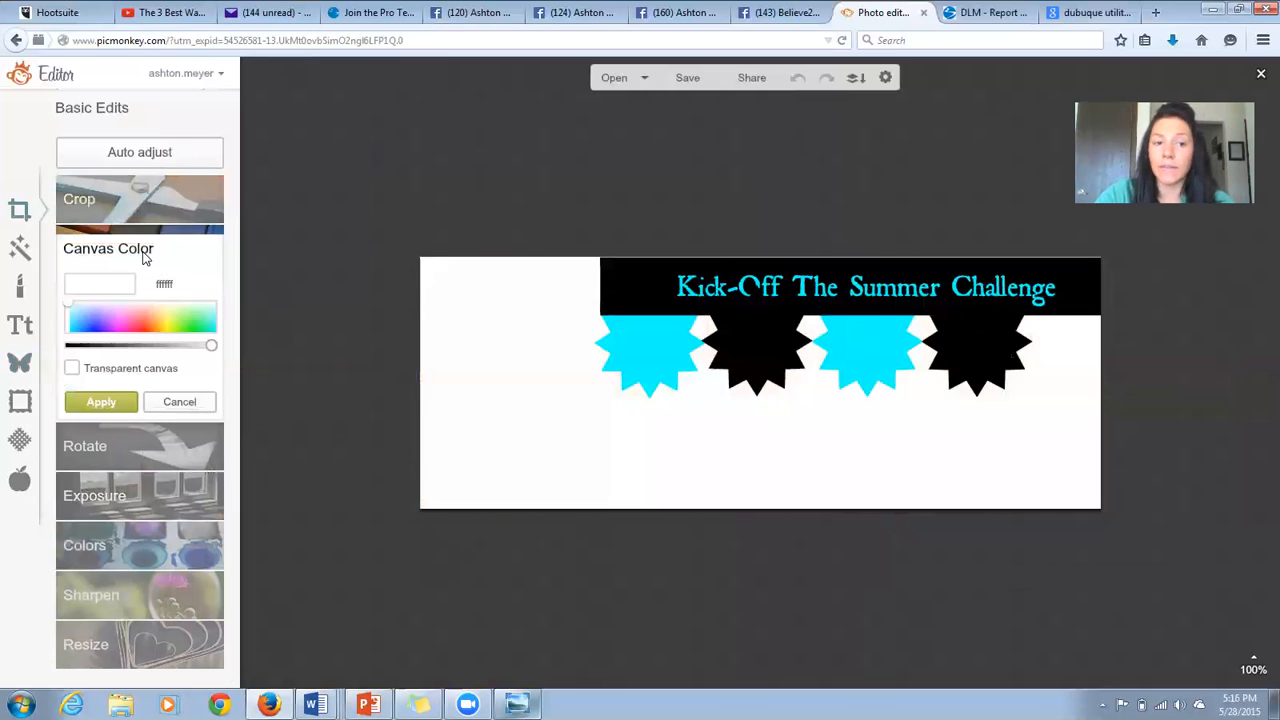
{"action": "left_click", "coordinate": [206, 402]}
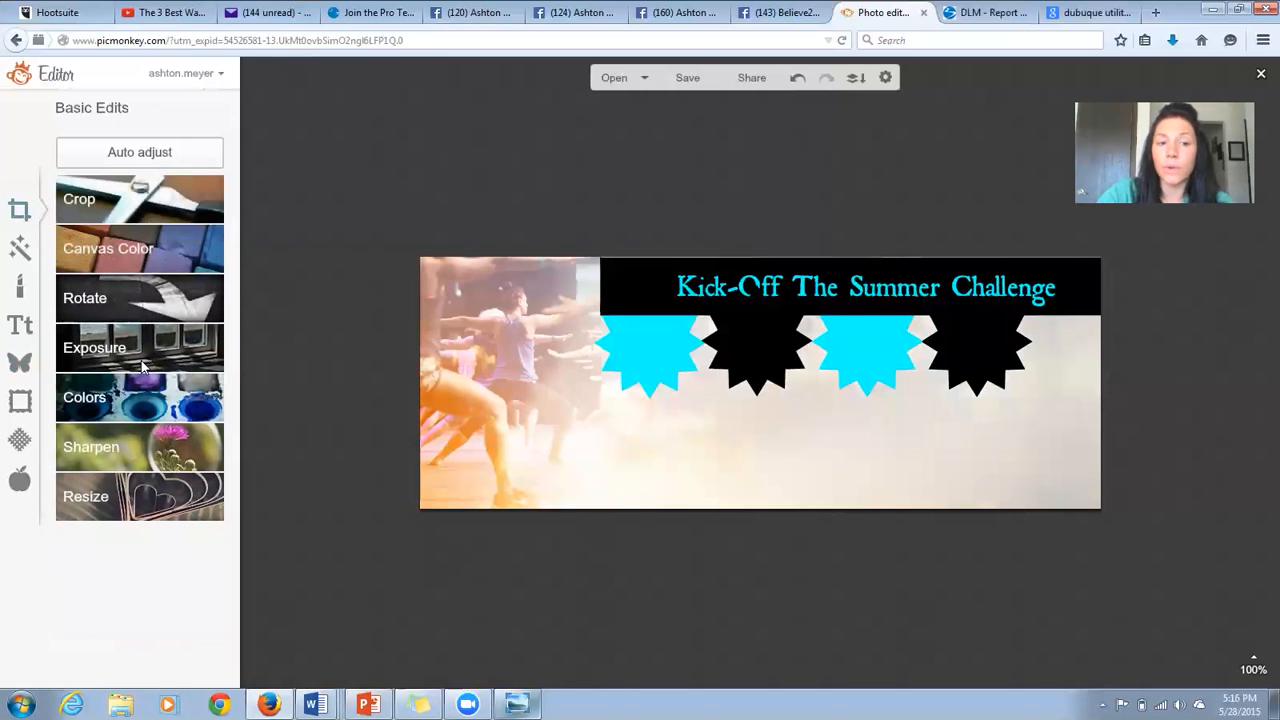
{"action": "left_click", "coordinate": [171, 155]}
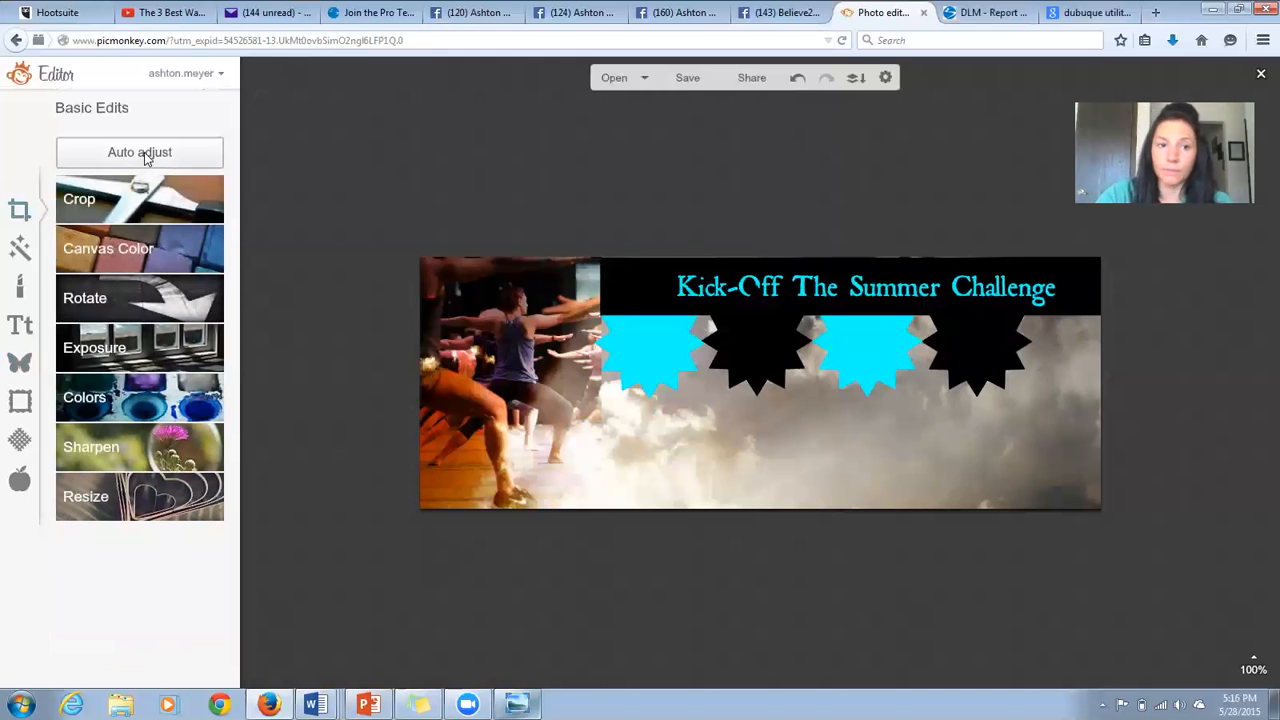
{"action": "left_click", "coordinate": [799, 80]}
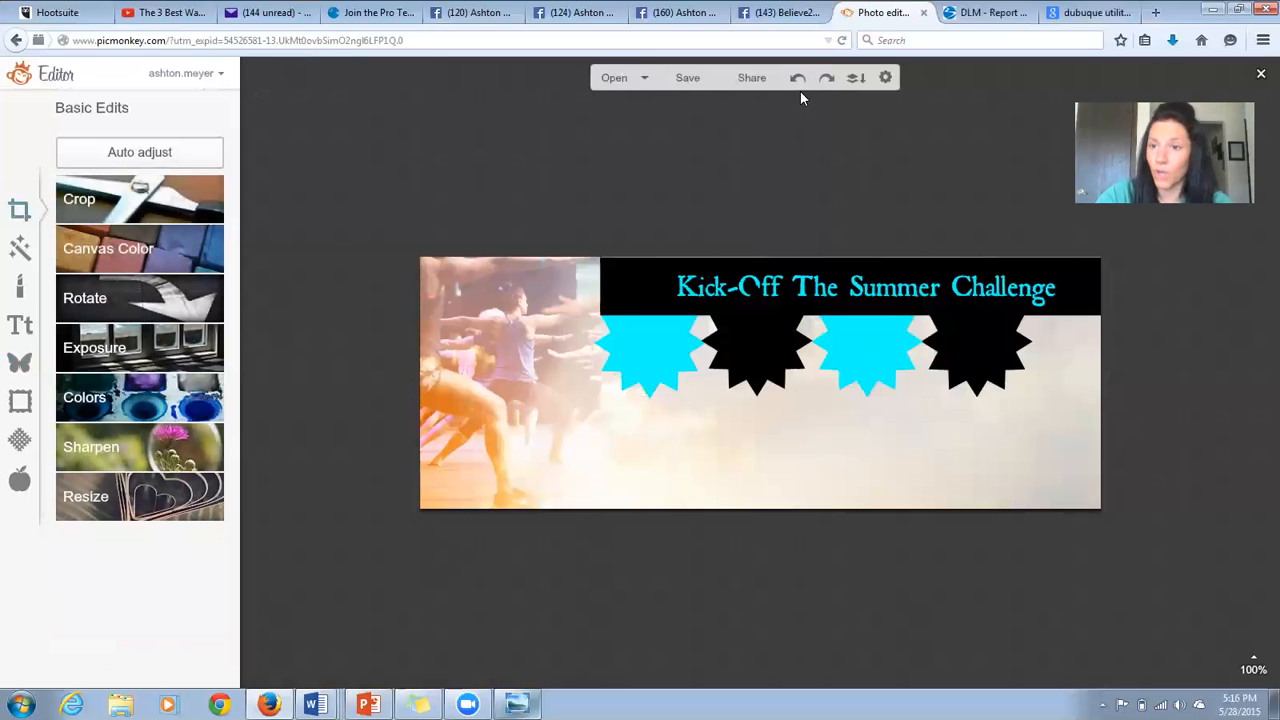
Step: Preview the Orton and Urbane effects on the banner, cancelling each, and look through the remaining effects
{"action": "left_click", "coordinate": [20, 248]}
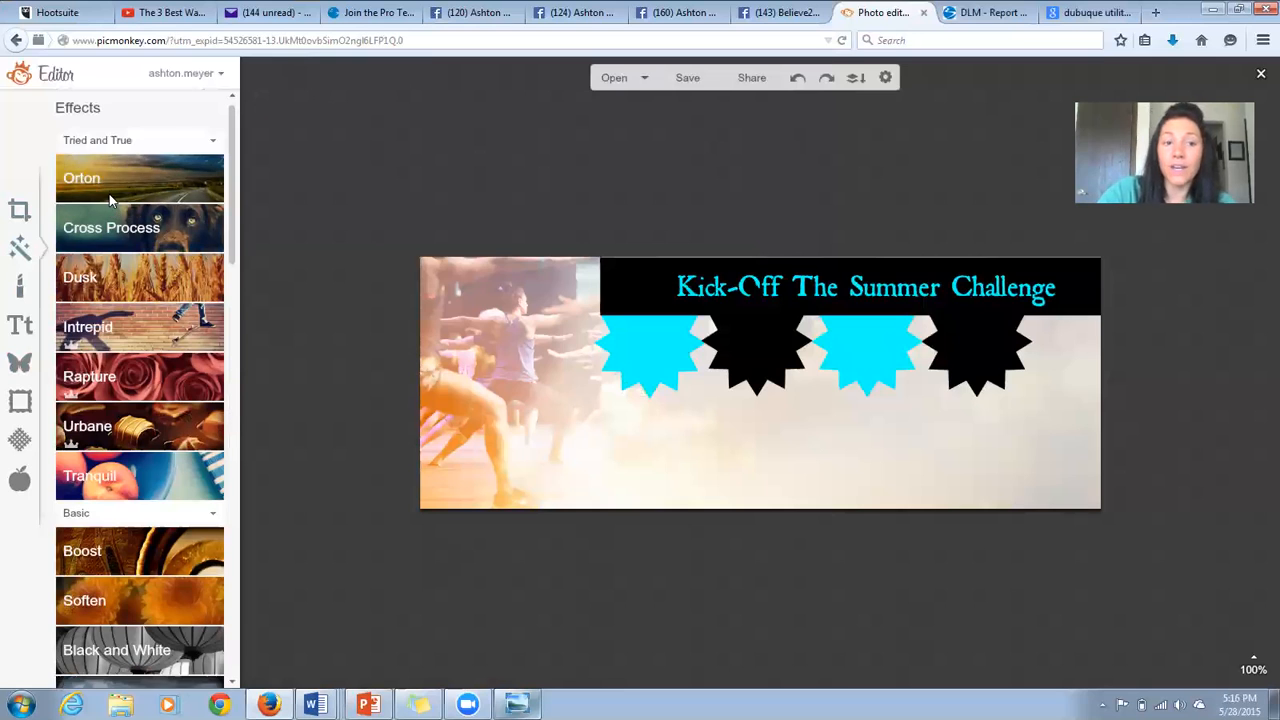
{"action": "left_click", "coordinate": [112, 200]}
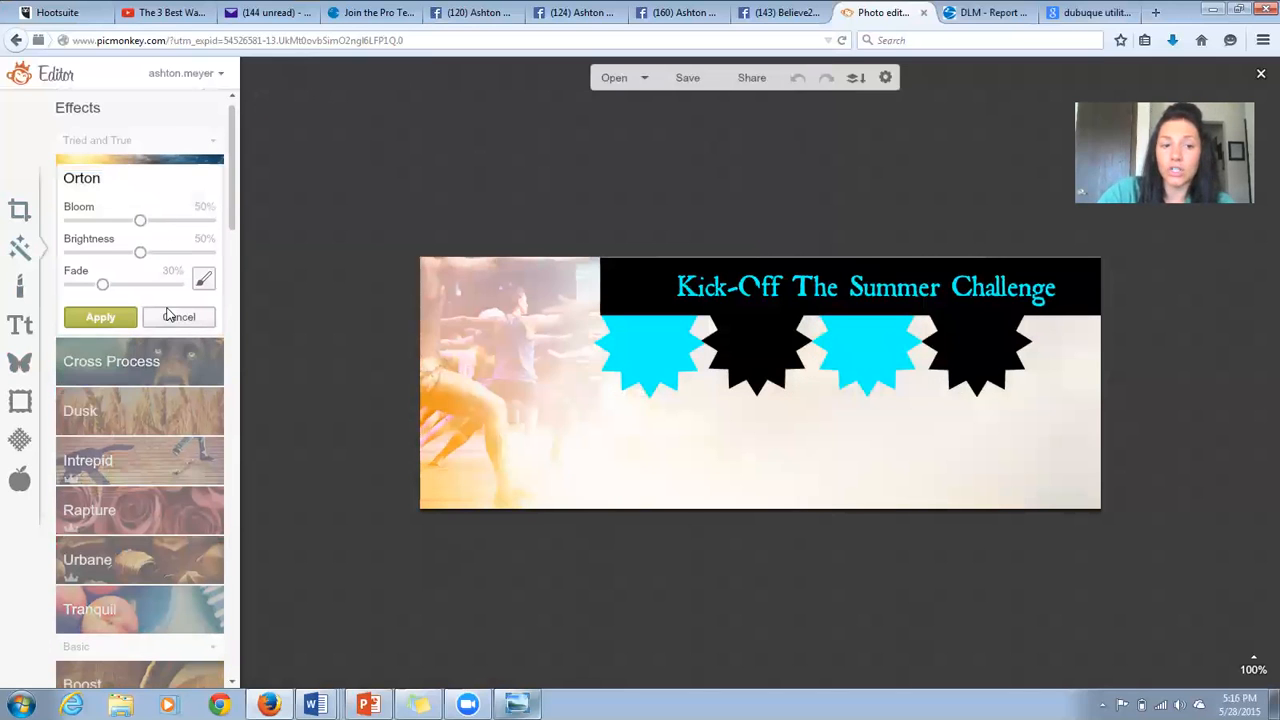
{"action": "left_click", "coordinate": [168, 316]}
{"action": "left_click", "coordinate": [200, 425]}
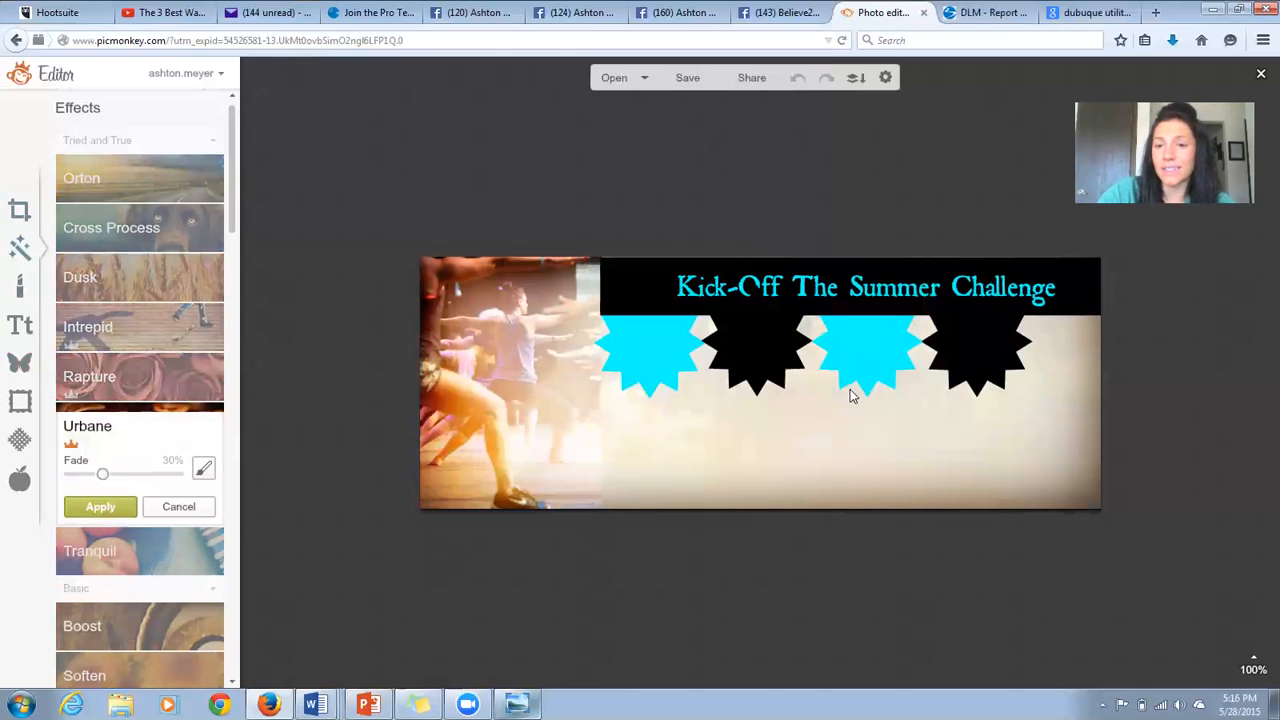
{"action": "left_click", "coordinate": [179, 507]}
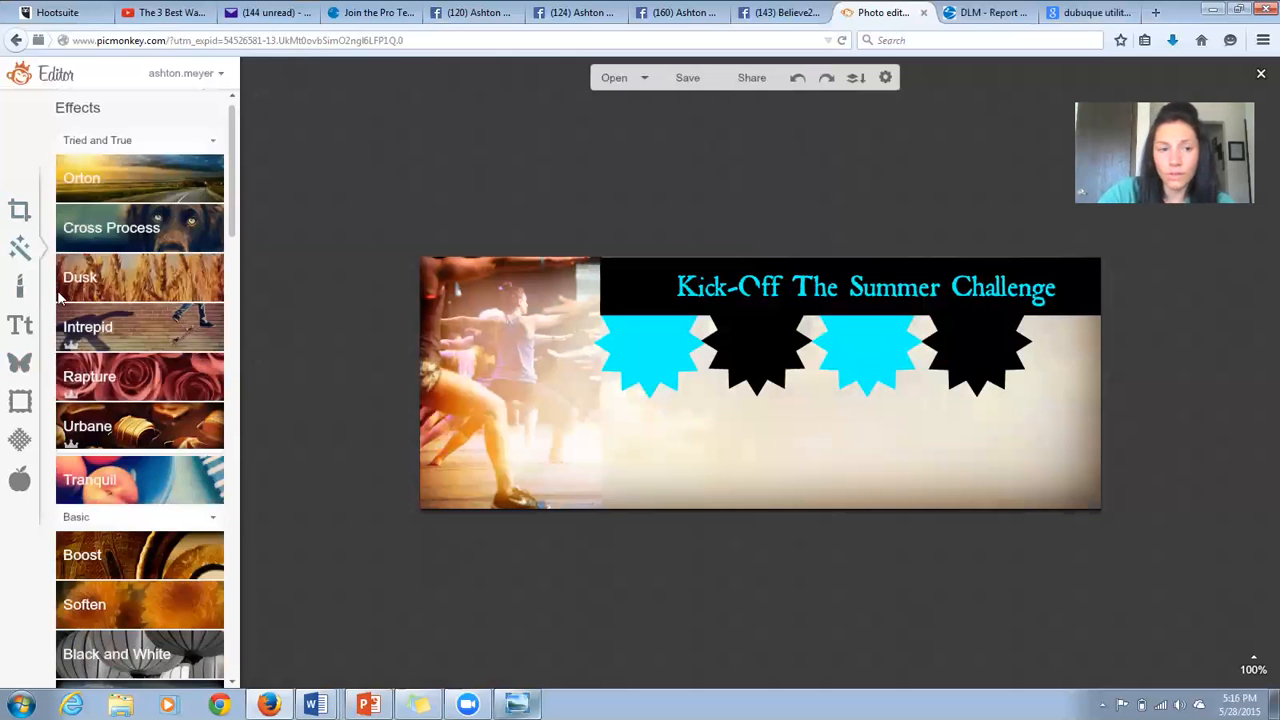
{"action": "scroll", "coordinate": [142, 381], "scroll_direction": "down", "scroll_amount": 10}
{"action": "scroll", "coordinate": [145, 348], "scroll_direction": "down", "scroll_amount": 10}
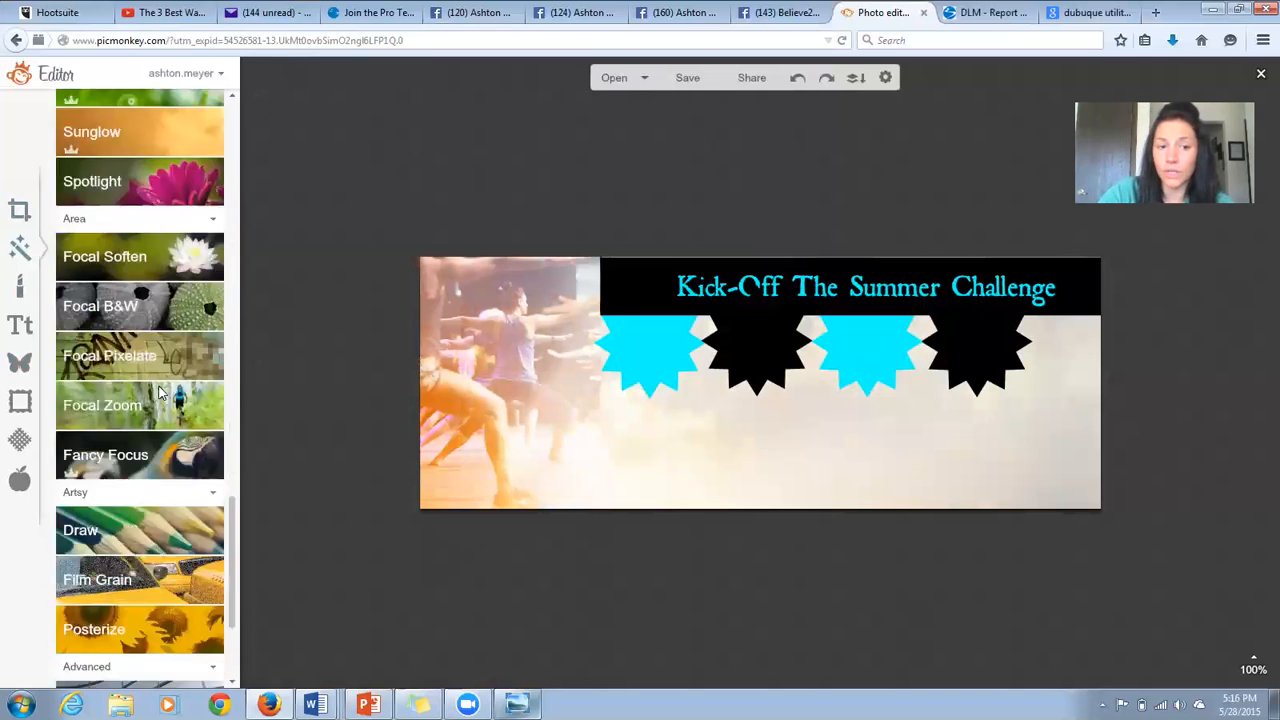
Step: Look over the Touch Up tools and browse the list of available text fonts
{"action": "left_click", "coordinate": [16, 286]}
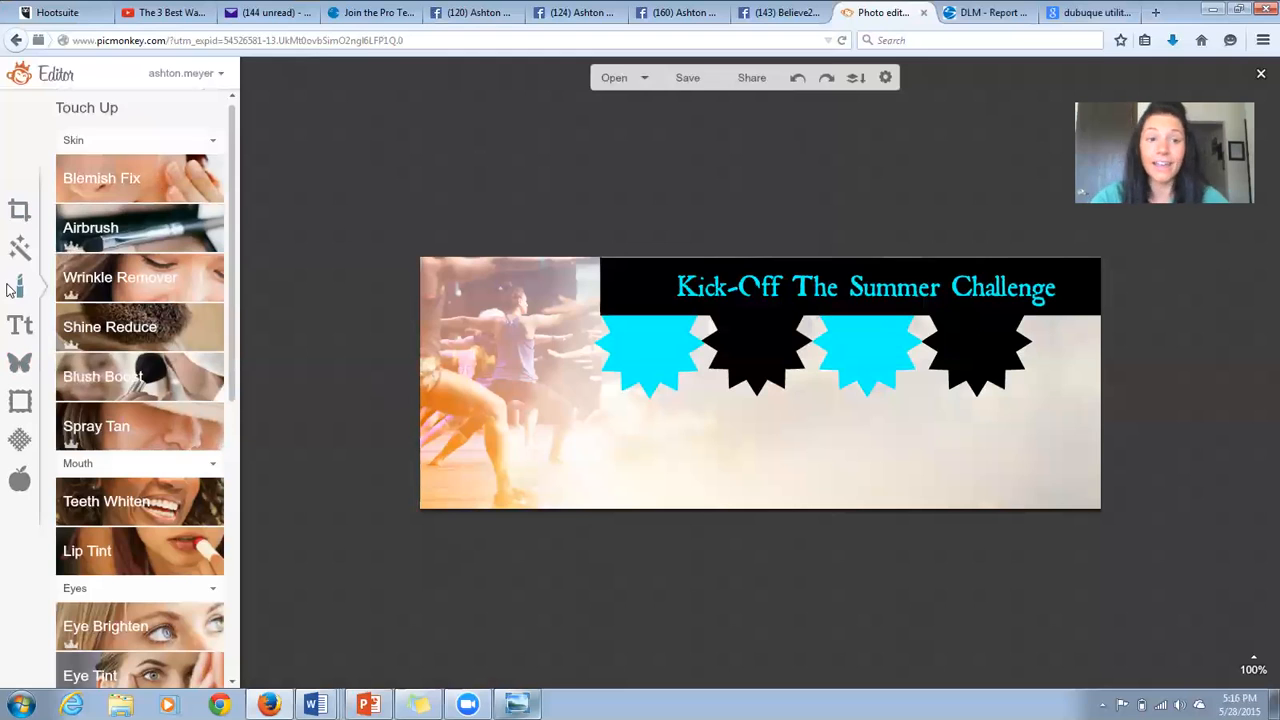
{"action": "left_click", "coordinate": [22, 326]}
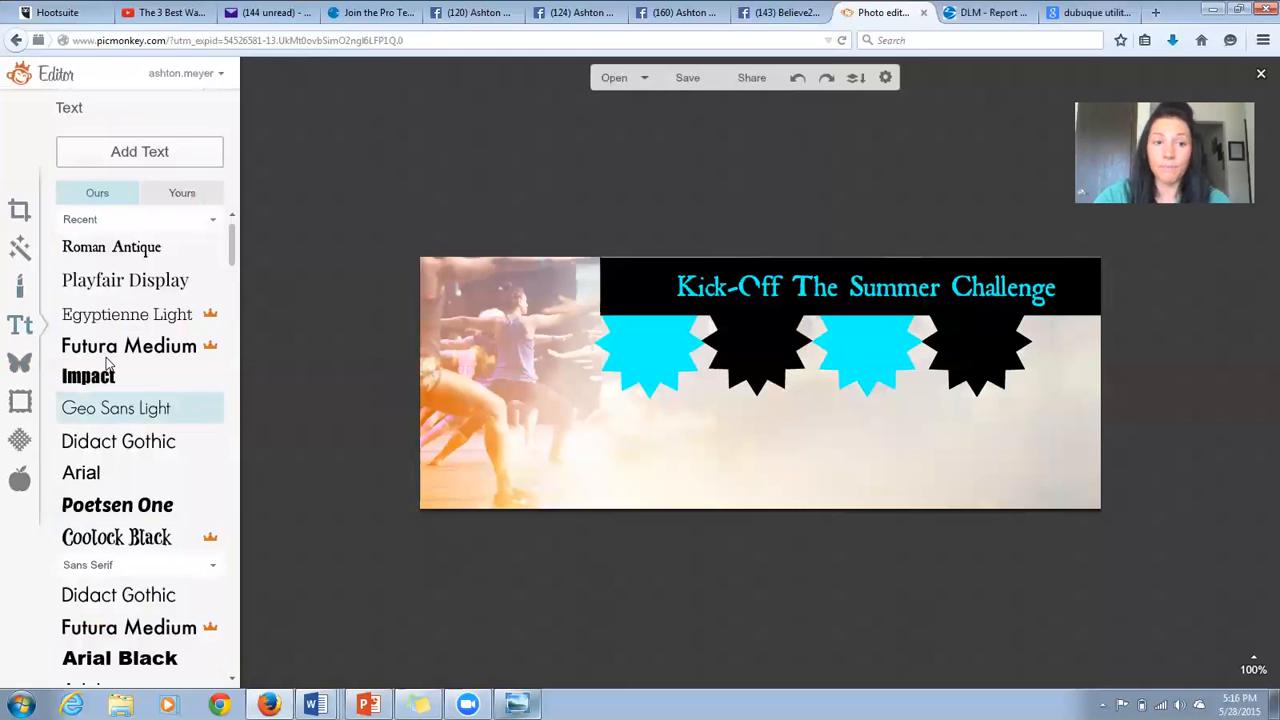
{"action": "left_click_drag", "start_coordinate": [236, 249], "coordinate": [264, 537]}
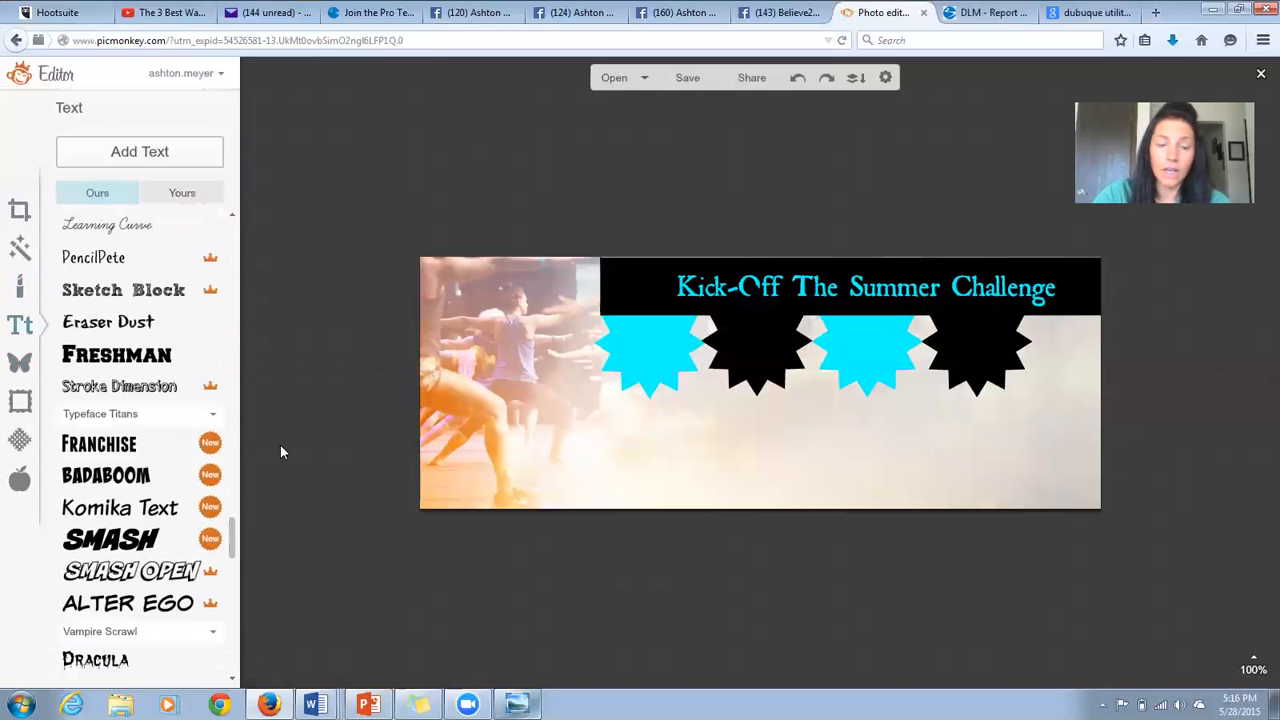
Step: Add an ornate Royale label from the Labels overlays, resize it and place it below the middle starbursts
{"action": "left_click", "coordinate": [20, 364]}
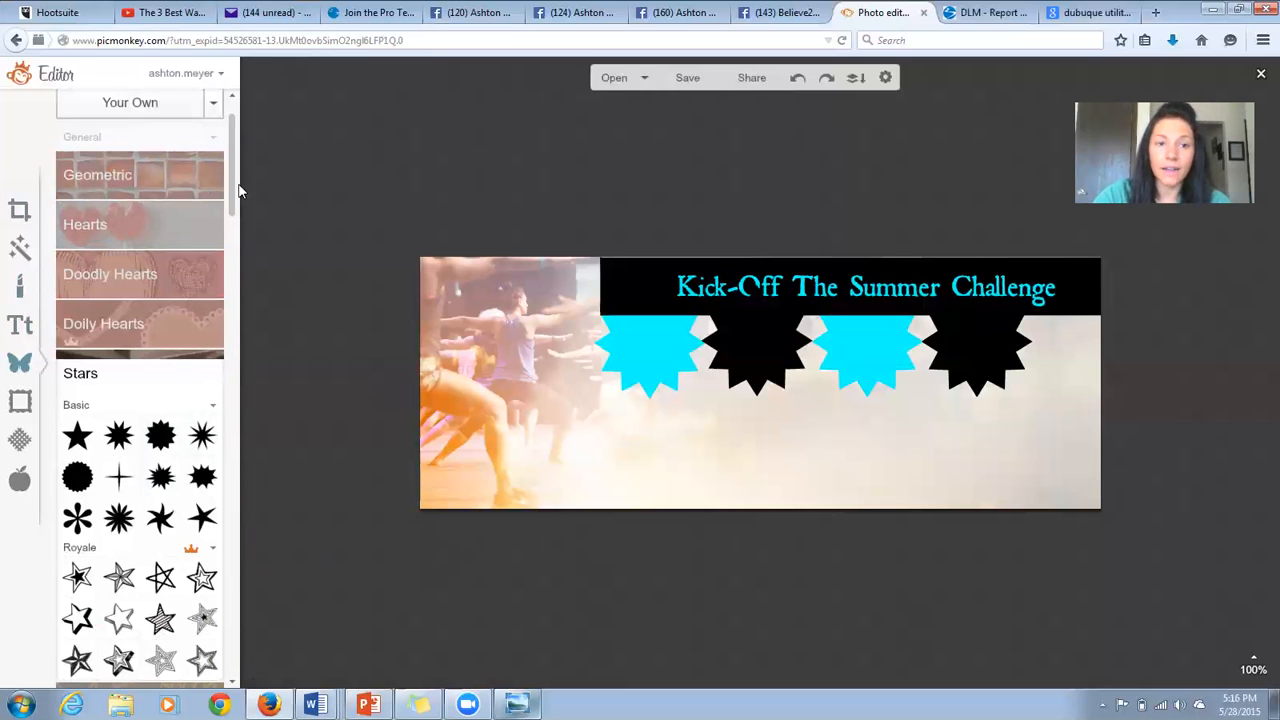
{"action": "left_click_drag", "start_coordinate": [234, 194], "coordinate": [243, 439]}
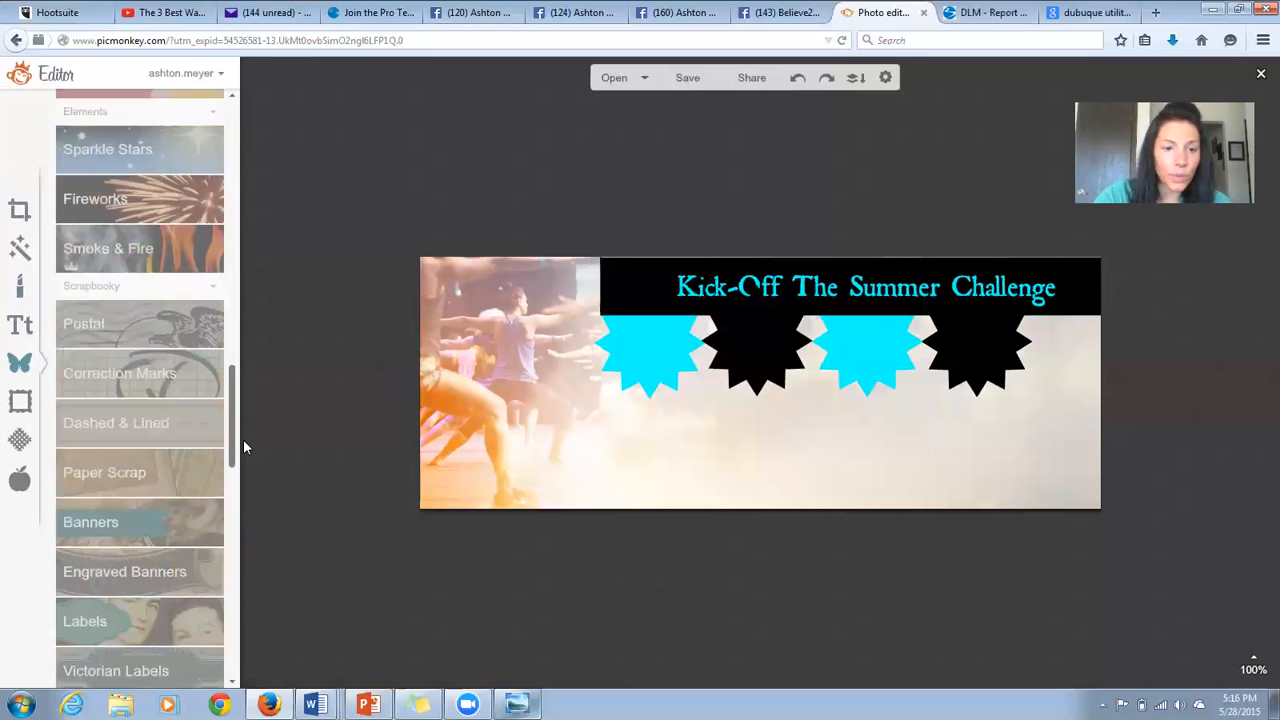
{"action": "left_click", "coordinate": [139, 610]}
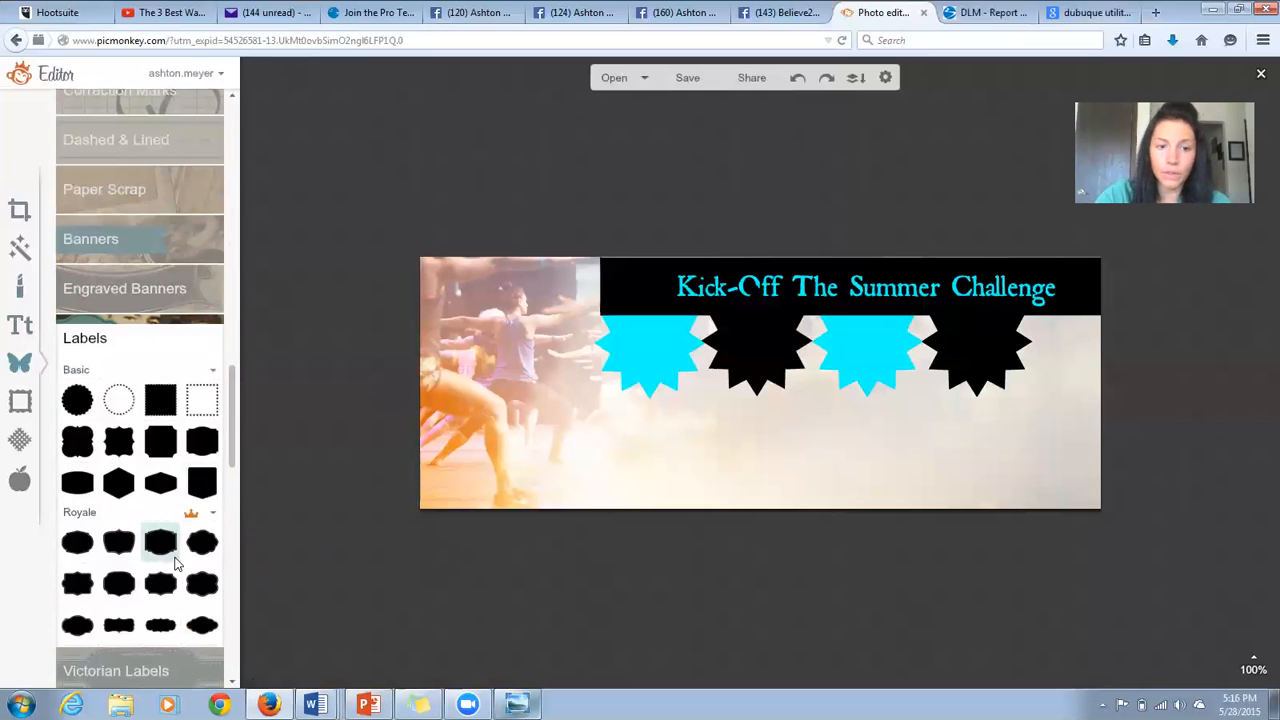
{"action": "left_click", "coordinate": [118, 625]}
{"action": "left_click_drag", "start_coordinate": [677, 372], "coordinate": [565, 483]}
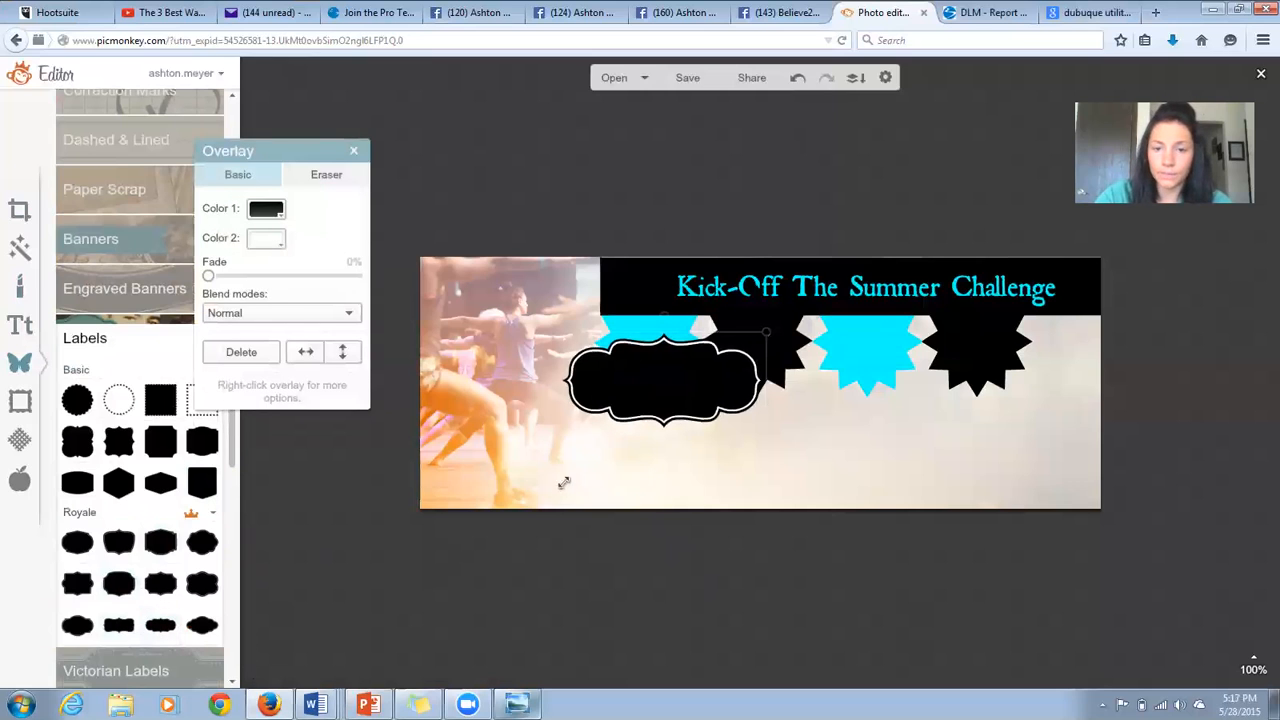
{"action": "left_click_drag", "start_coordinate": [634, 371], "coordinate": [770, 439]}
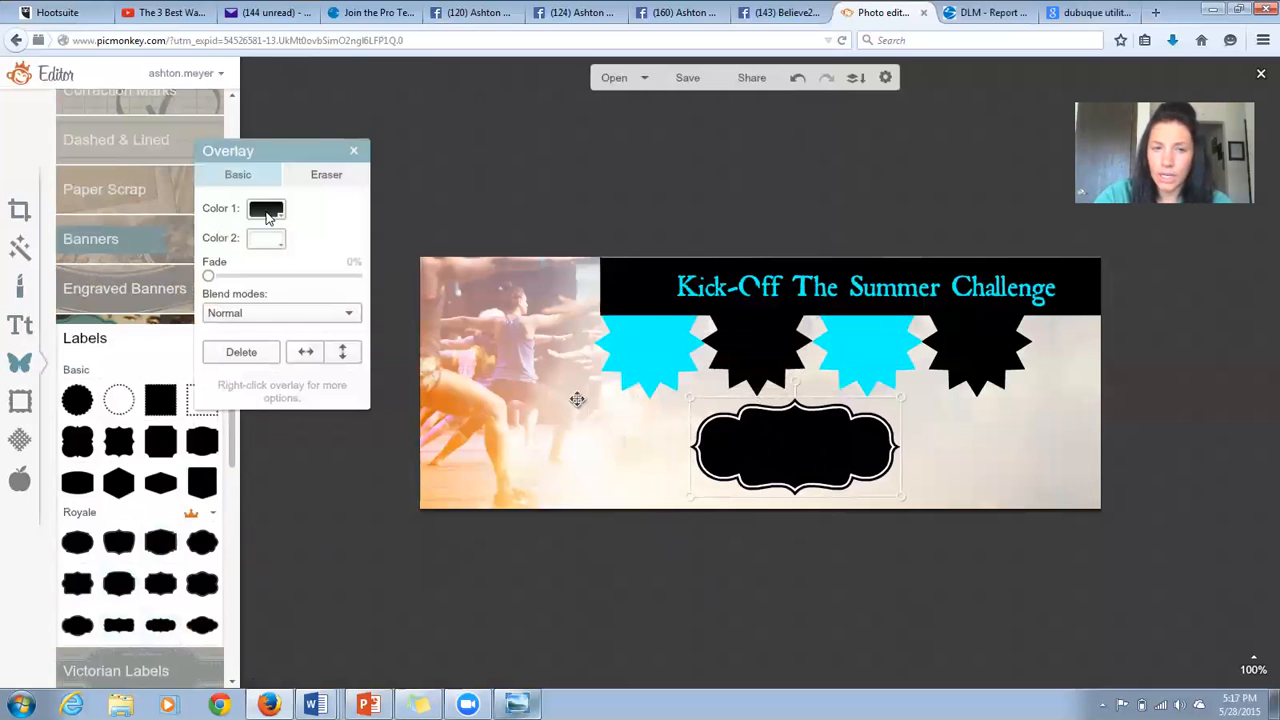
Step: Set the label's Color 1 to green 00ff55 and deselect it
{"action": "left_click", "coordinate": [282, 214]}
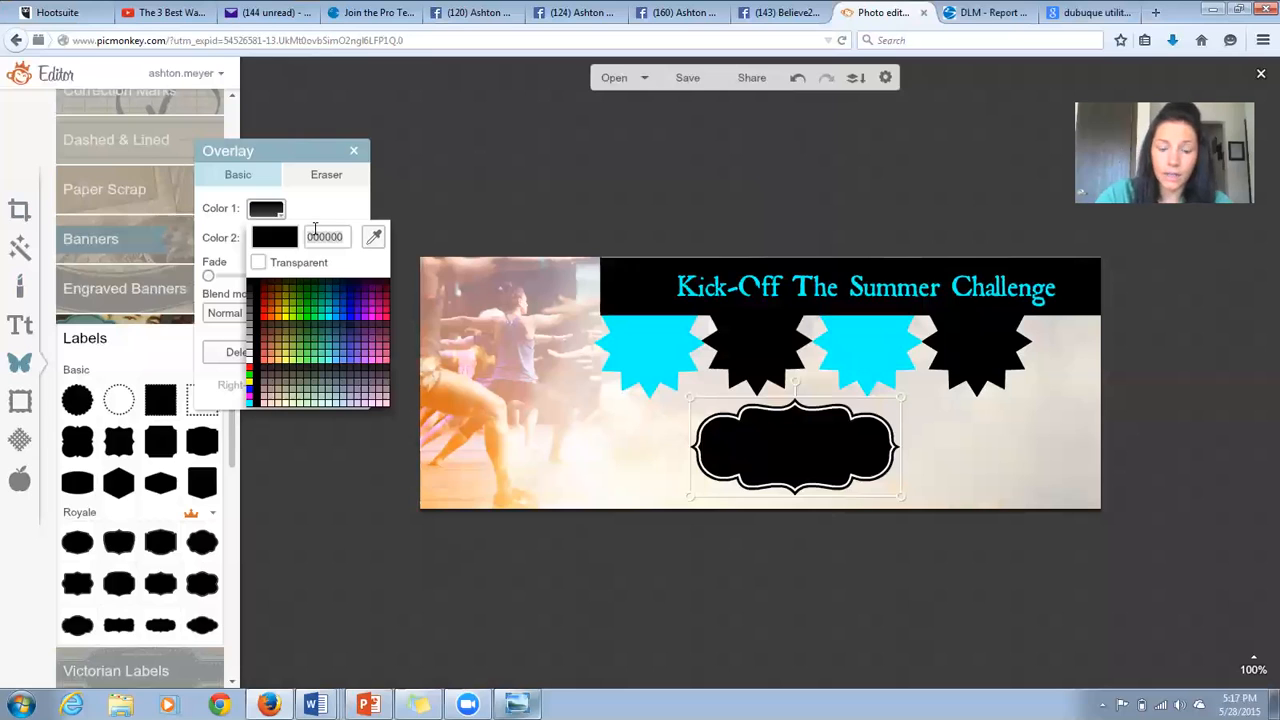
{"action": "type", "text": "00ffff"}
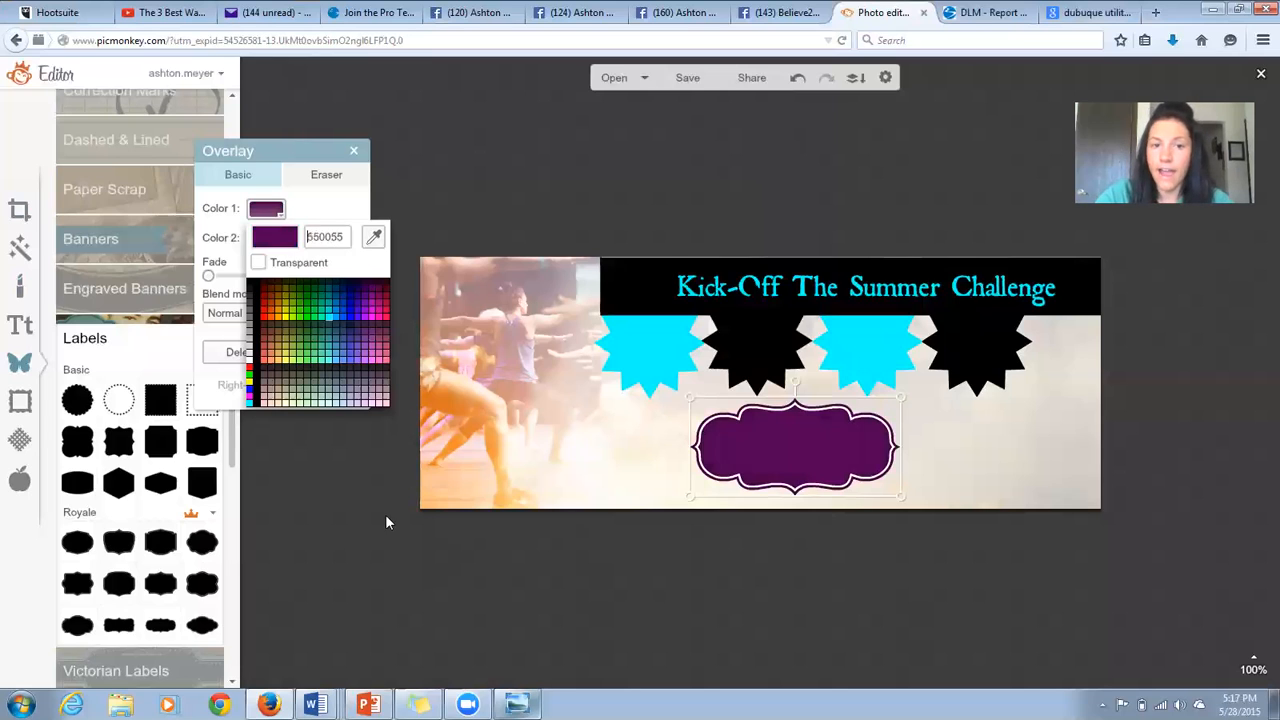
{"action": "left_click", "coordinate": [317, 317]}
{"action": "left_click", "coordinate": [640, 592]}
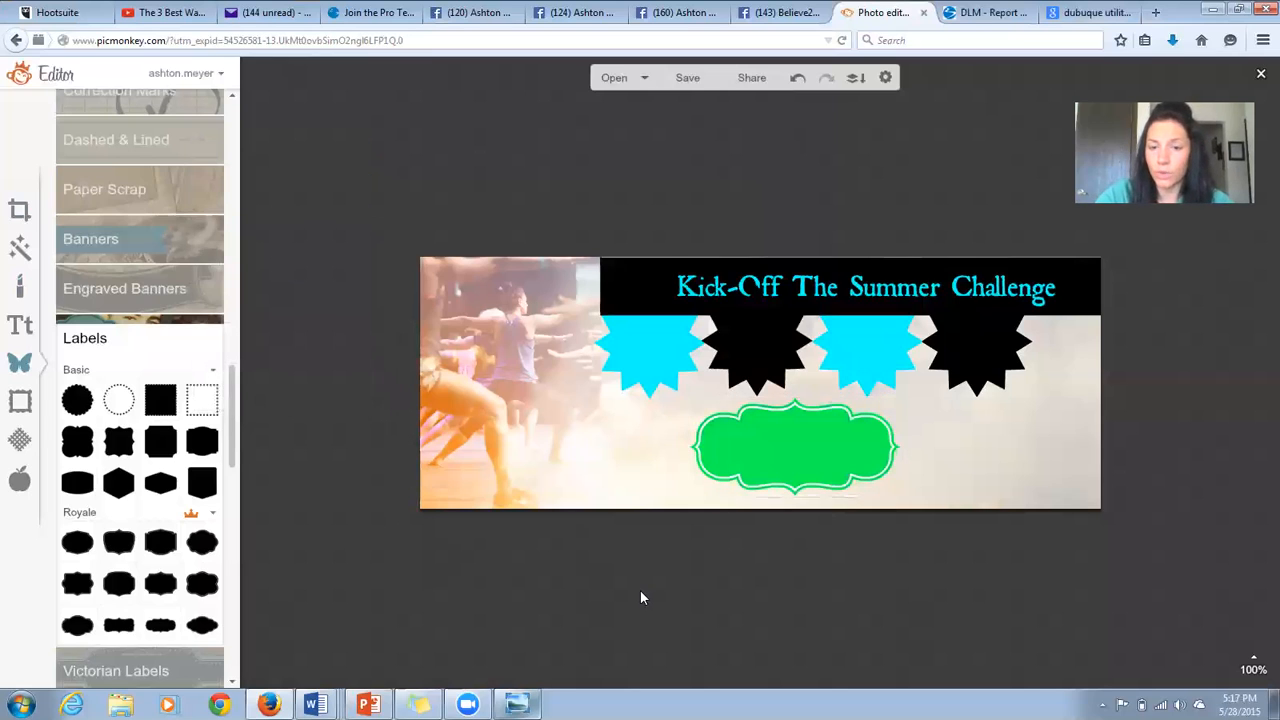
Step: Make the label's Color 1 transparent so that only its outline is drawn
{"action": "left_click", "coordinate": [737, 455]}
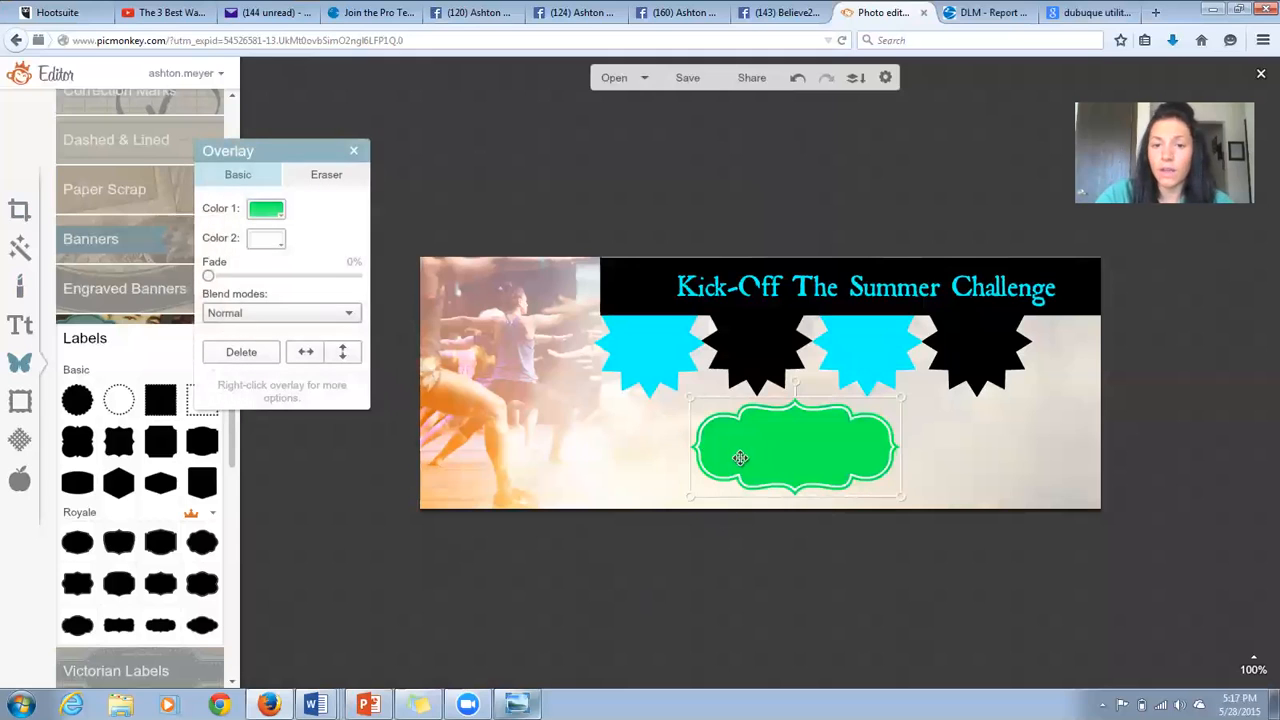
{"action": "left_click", "coordinate": [281, 217]}
{"action": "left_click", "coordinate": [259, 262]}
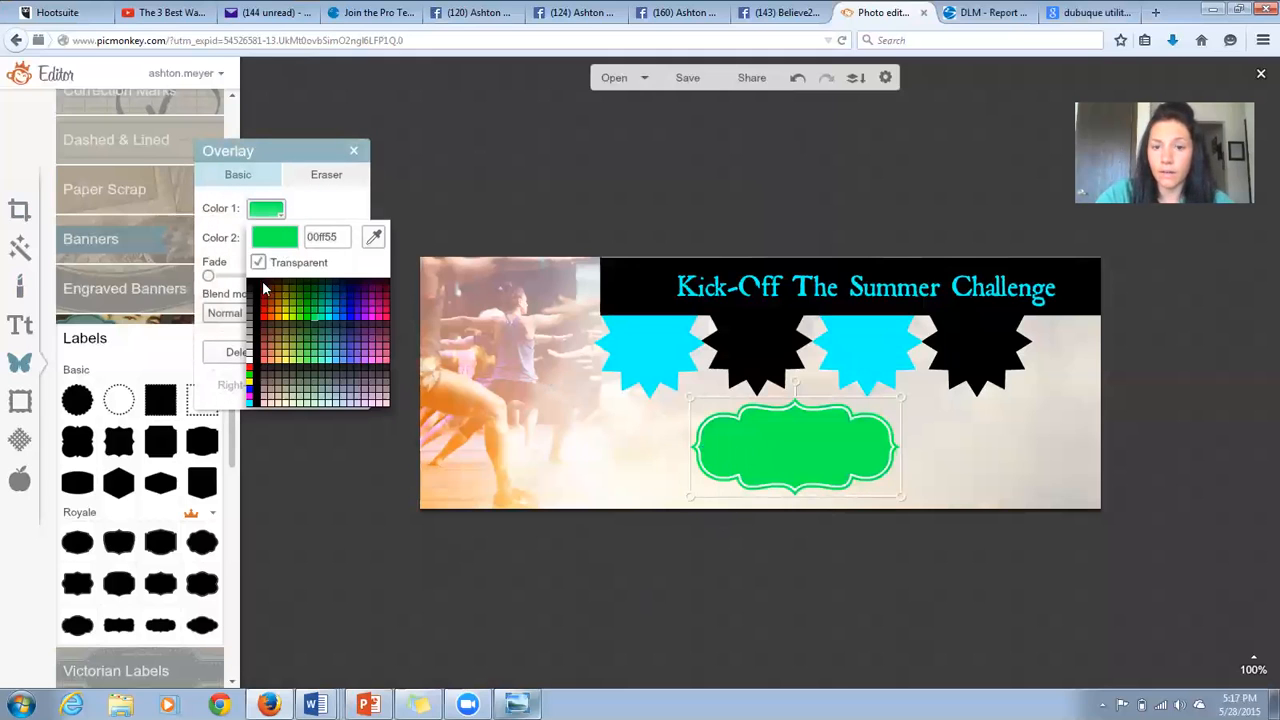
{"action": "left_click", "coordinate": [740, 633]}
Step: Try the outlined label over the workout photo and below the starbursts, and delete it
{"action": "left_click", "coordinate": [685, 468]}
{"action": "left_click_drag", "start_coordinate": [685, 468], "coordinate": [509, 346]}
{"action": "left_click_drag", "start_coordinate": [560, 308], "coordinate": [942, 465]}
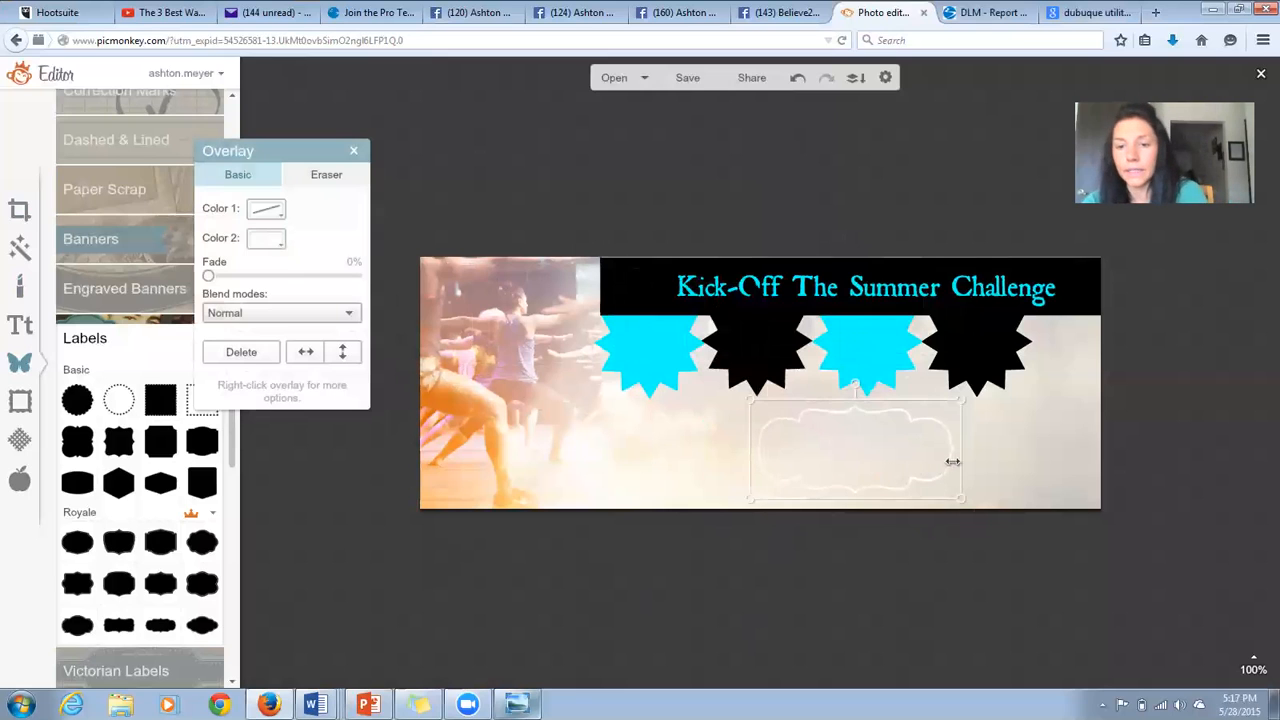
{"action": "key", "text": "Delete"}
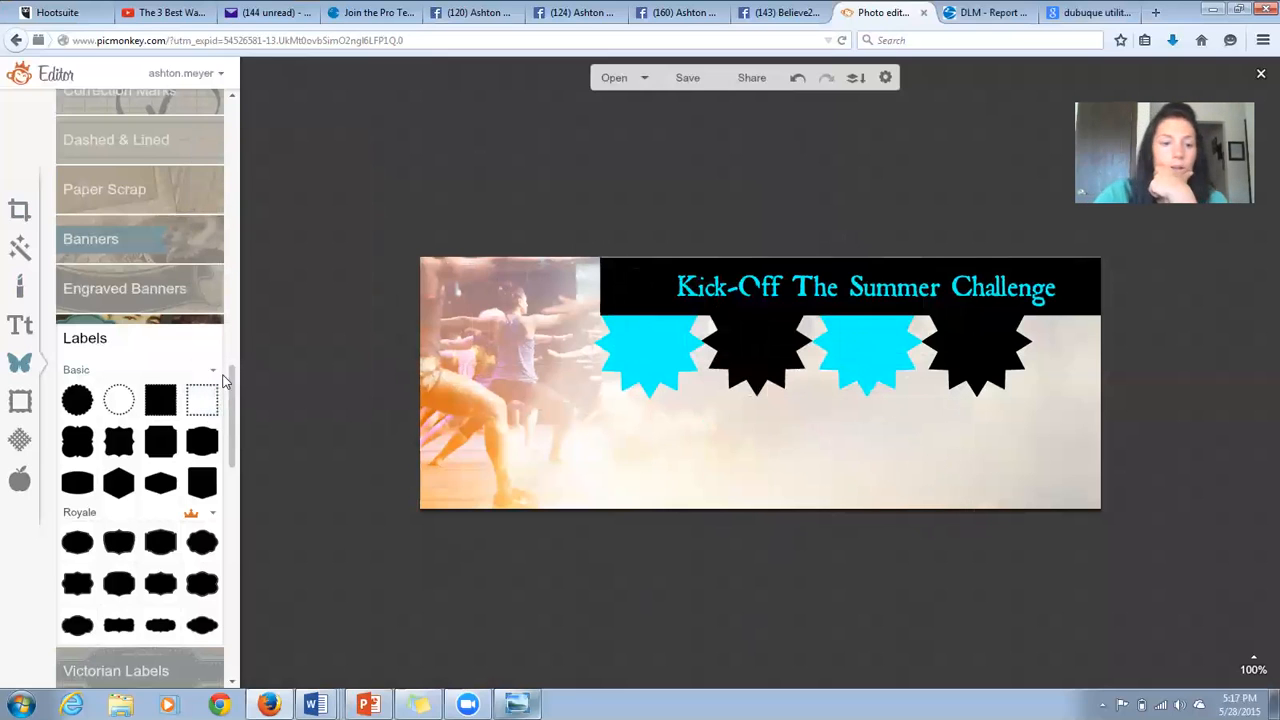
Step: Try the Simple Edge, Museum Matte and Daguerreotype frames on the banner and cancel each of them
{"action": "left_click", "coordinate": [19, 401]}
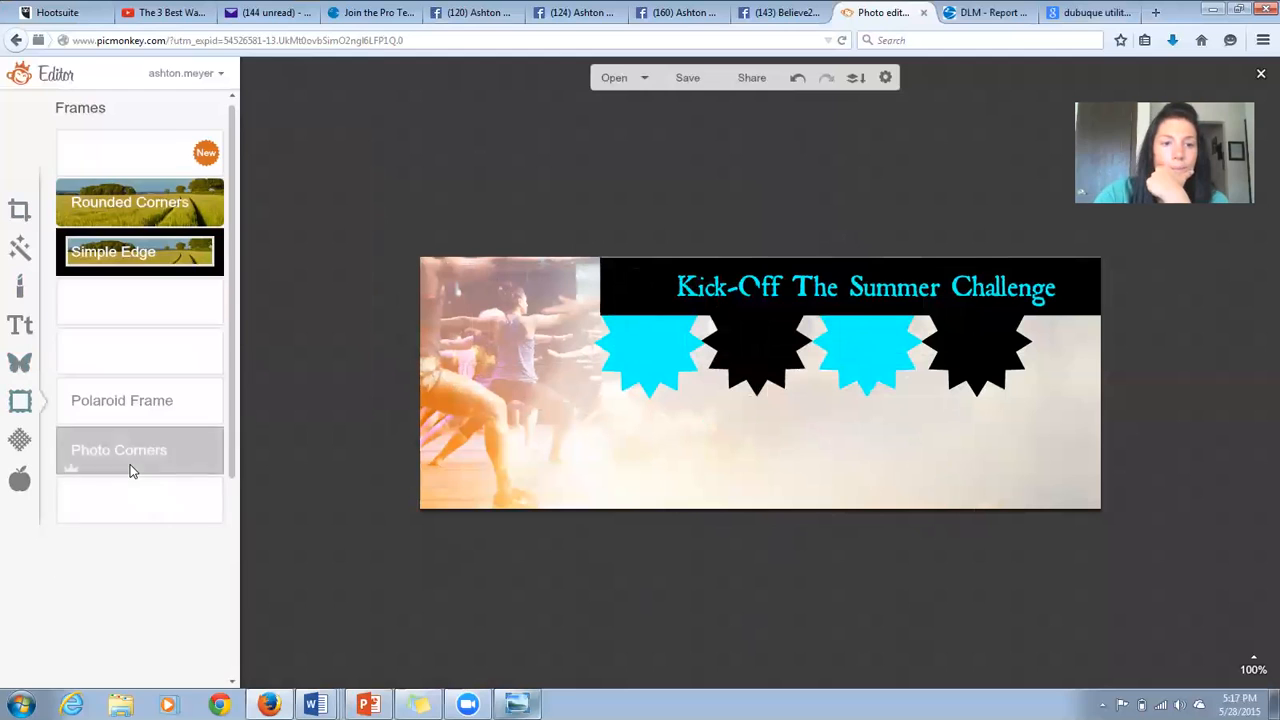
{"action": "left_click", "coordinate": [130, 252]}
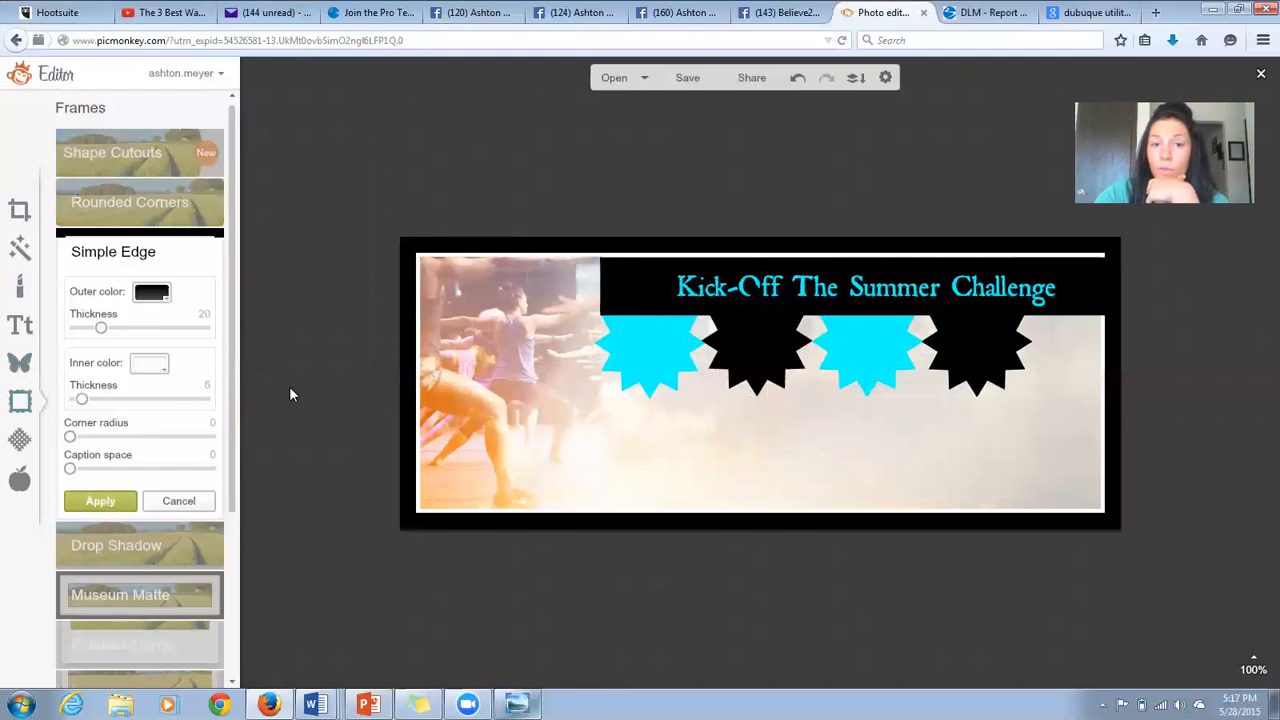
{"action": "left_click", "coordinate": [178, 501]}
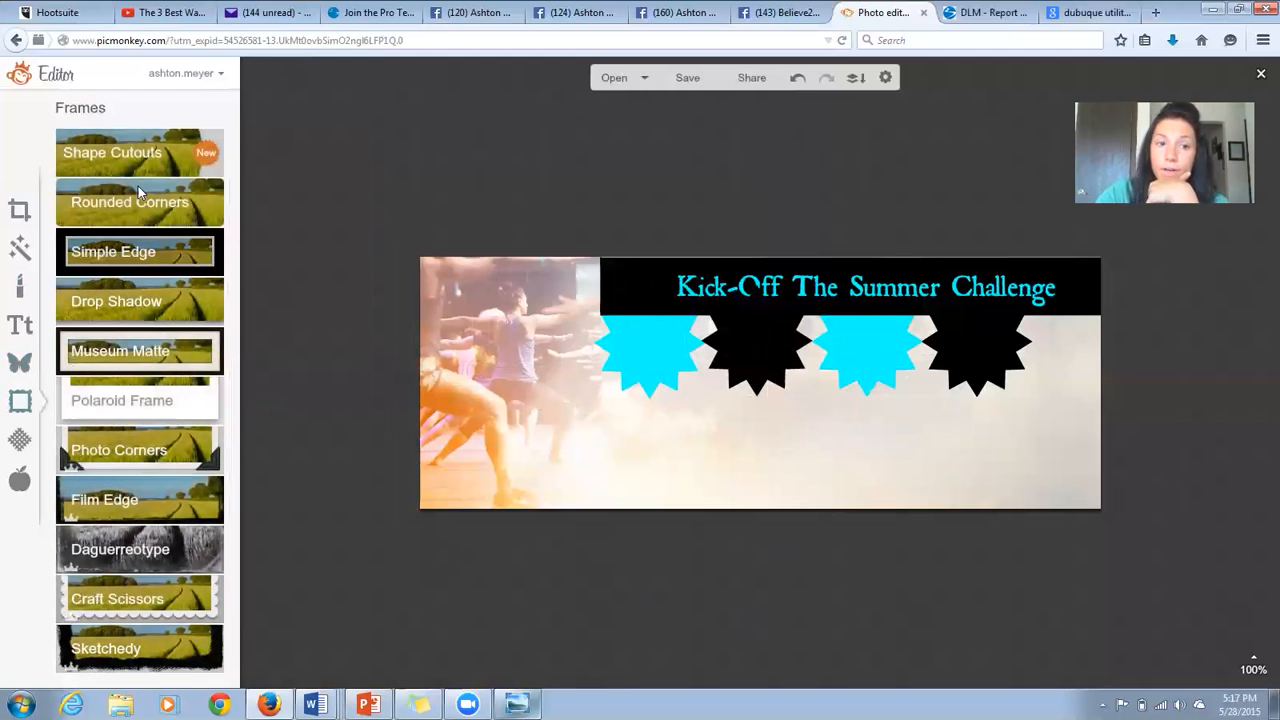
{"action": "left_click", "coordinate": [120, 348]}
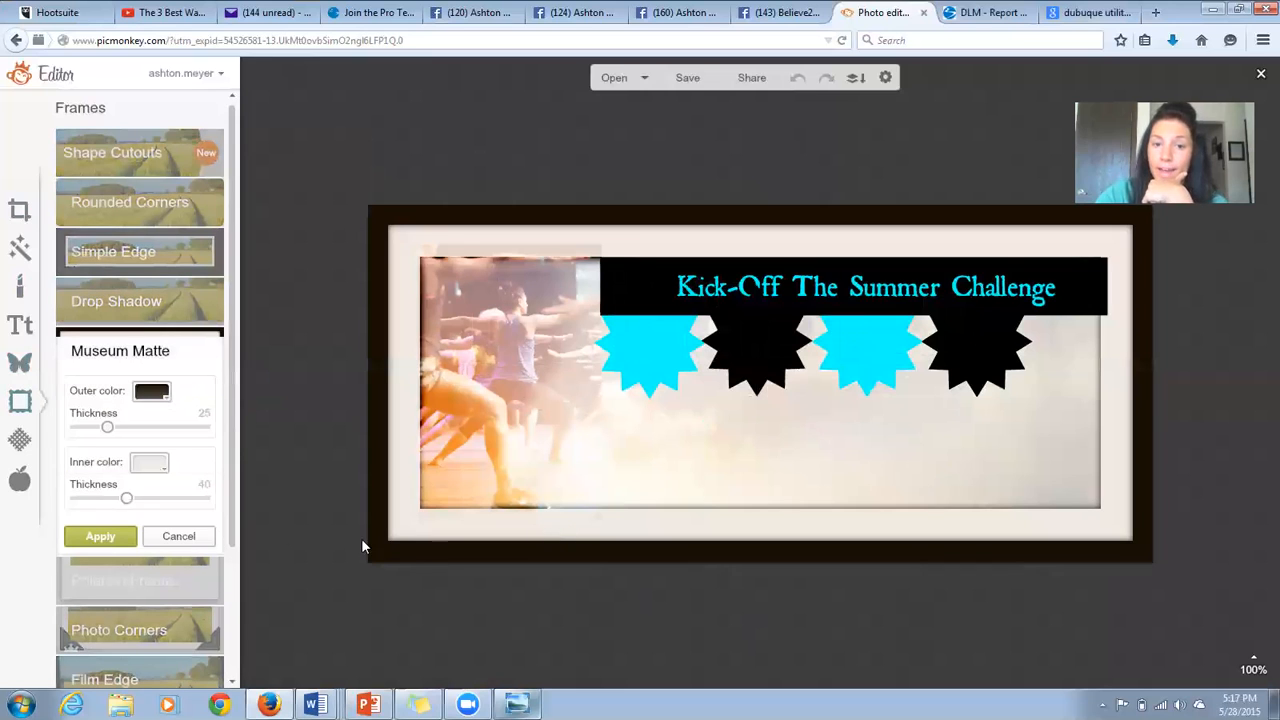
{"action": "left_click", "coordinate": [180, 545]}
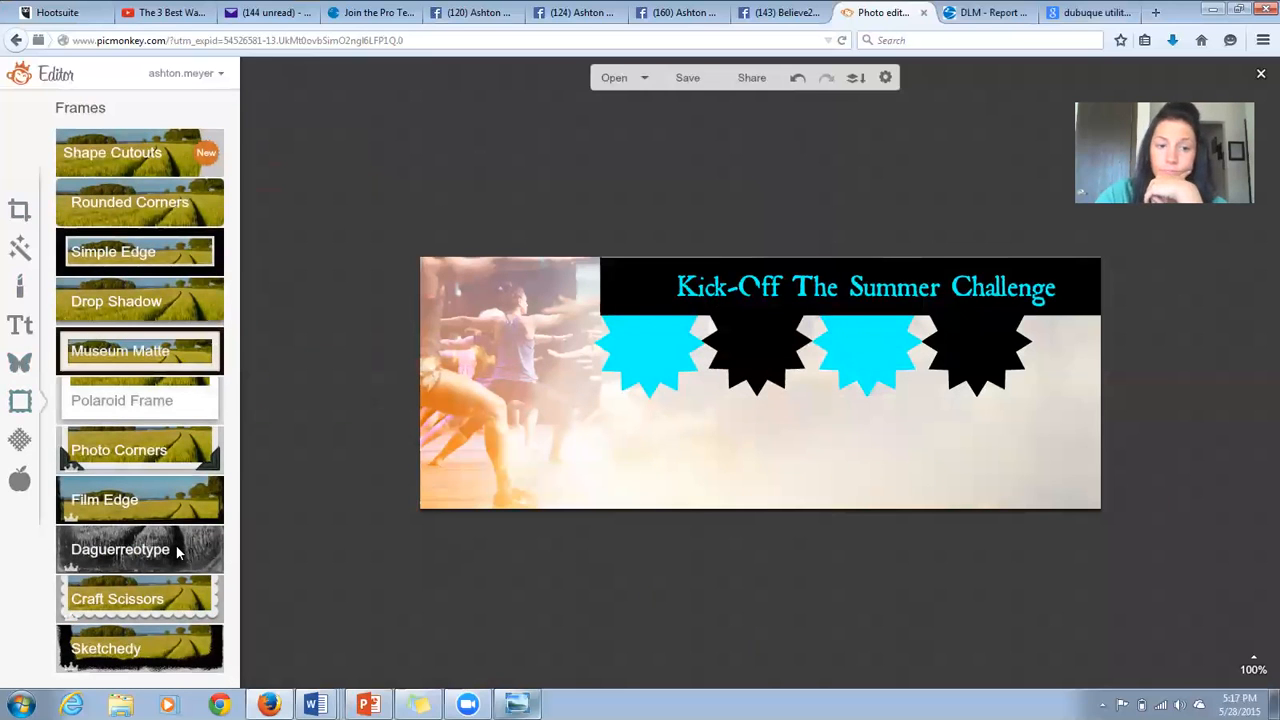
{"action": "left_click", "coordinate": [177, 545]}
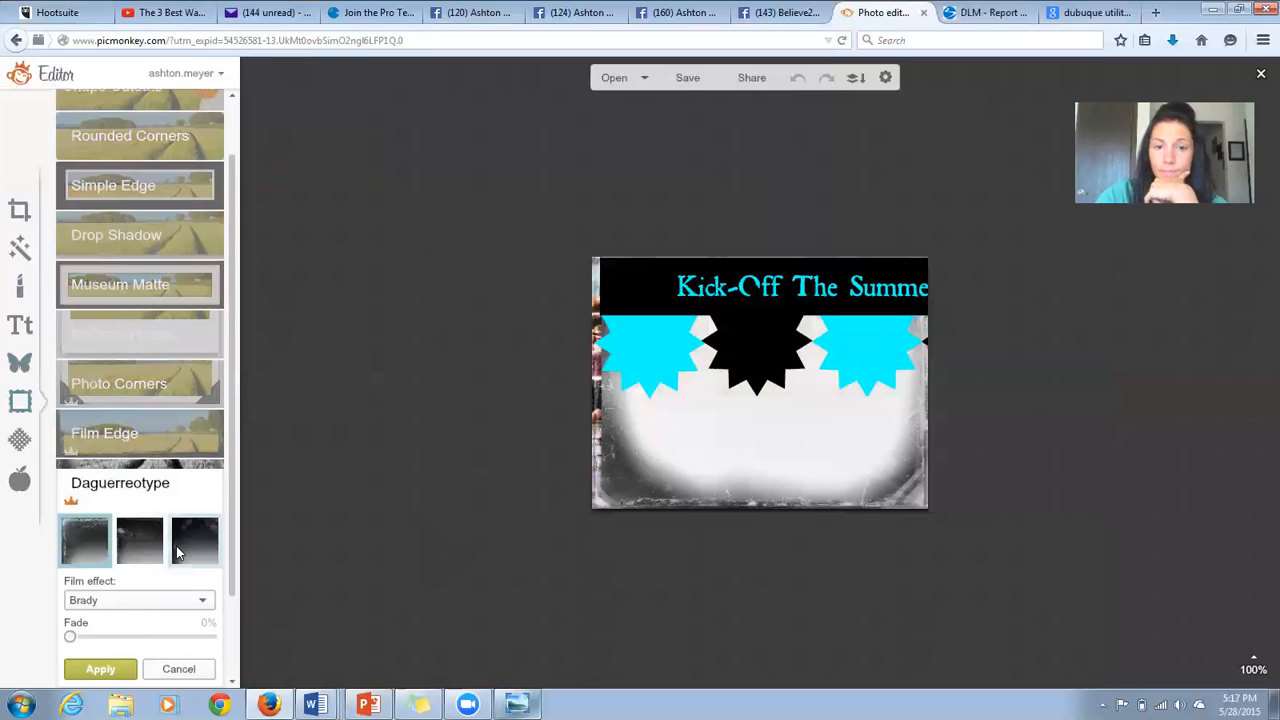
{"action": "left_click", "coordinate": [180, 669]}
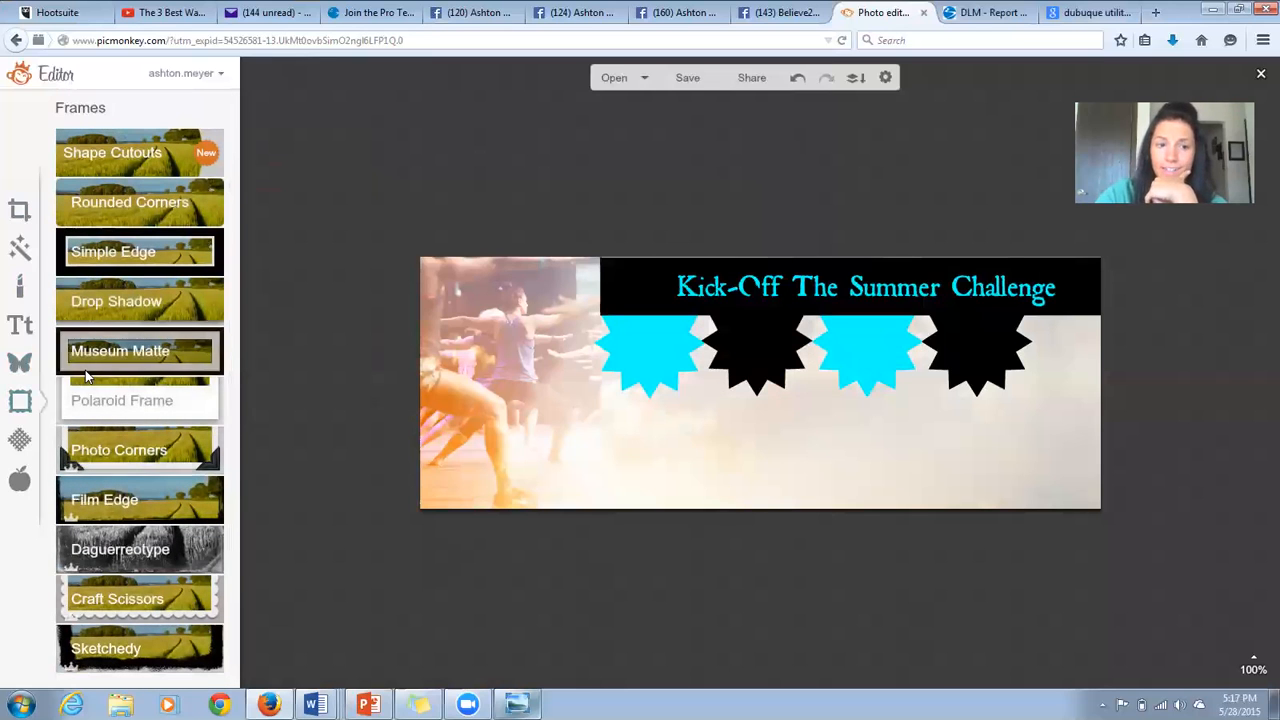
Step: Load the 0515_Team-Beachbody-Trainers picture from the Pictures library as a custom texture over the banner
{"action": "left_click", "coordinate": [21, 441]}
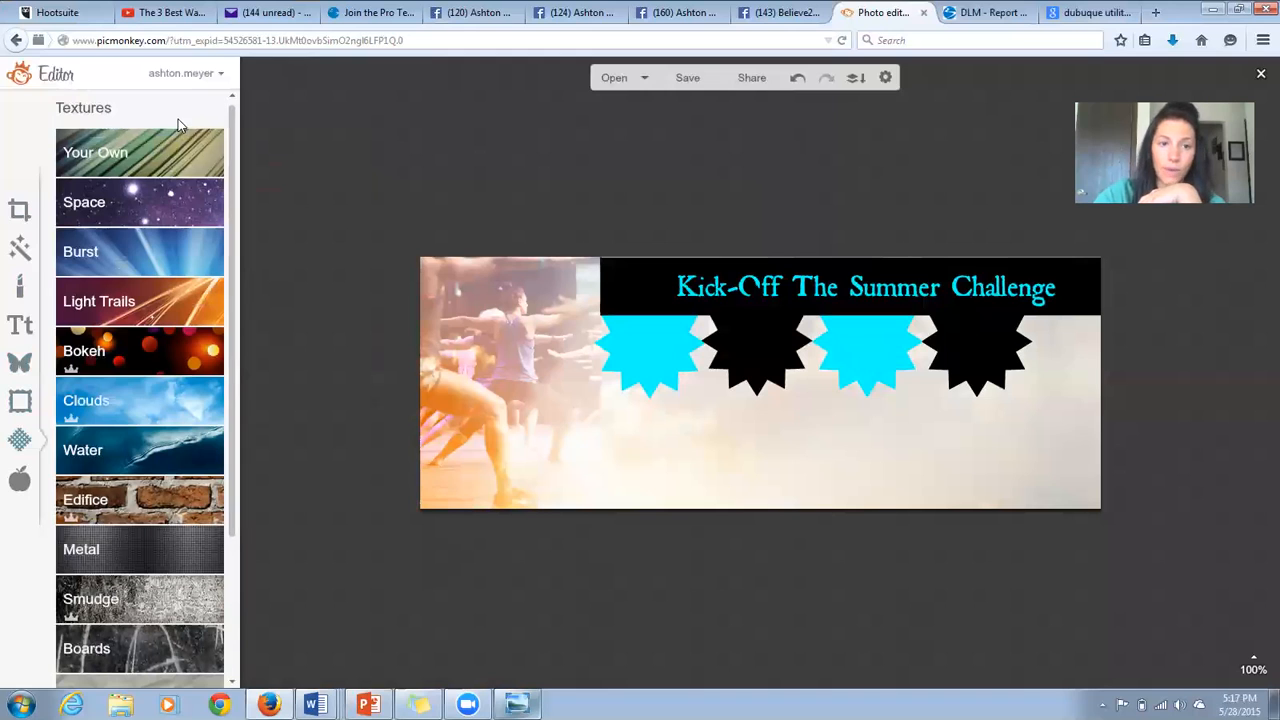
{"action": "left_click", "coordinate": [154, 149]}
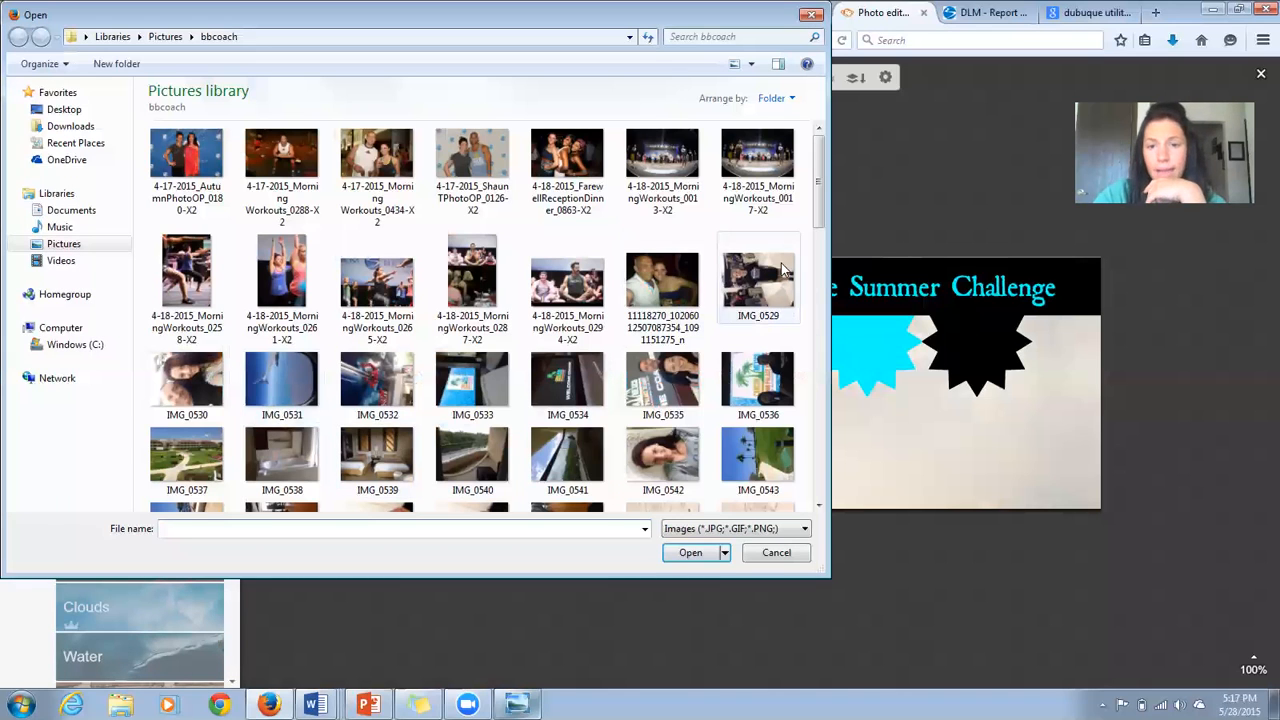
{"action": "left_click", "coordinate": [55, 245]}
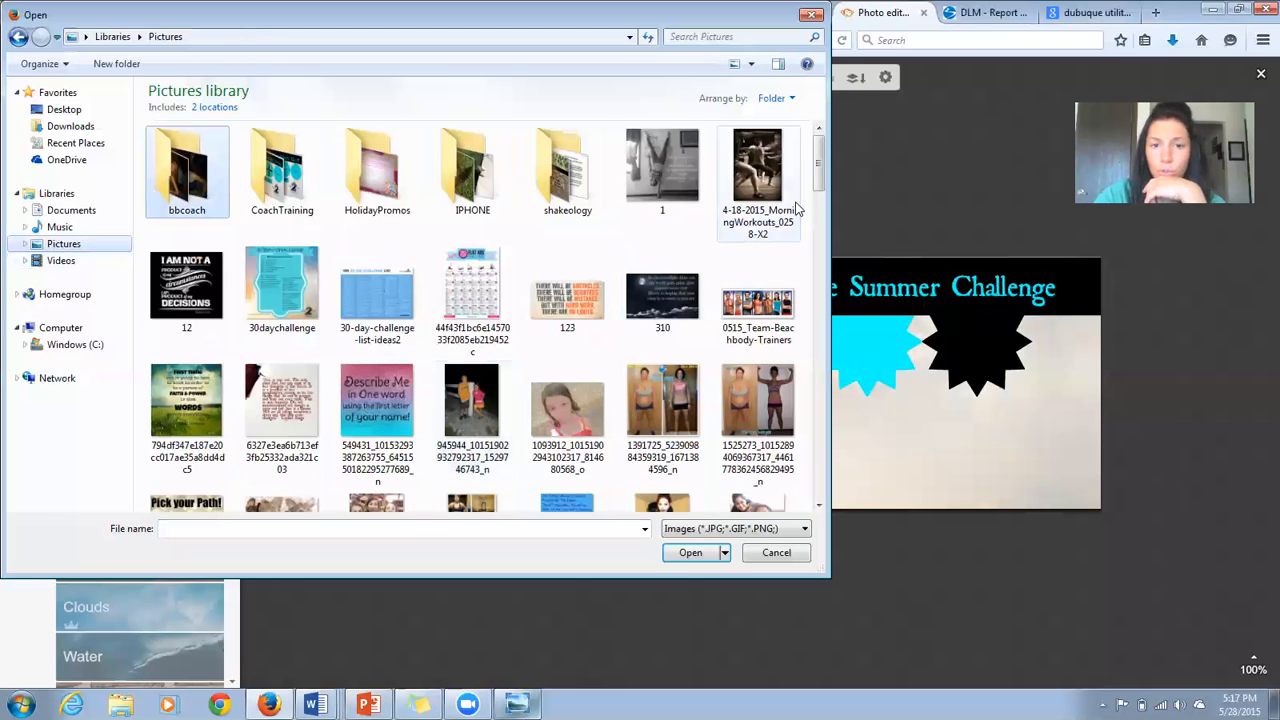
{"action": "left_click", "coordinate": [757, 303]}
{"action": "left_click", "coordinate": [690, 555]}
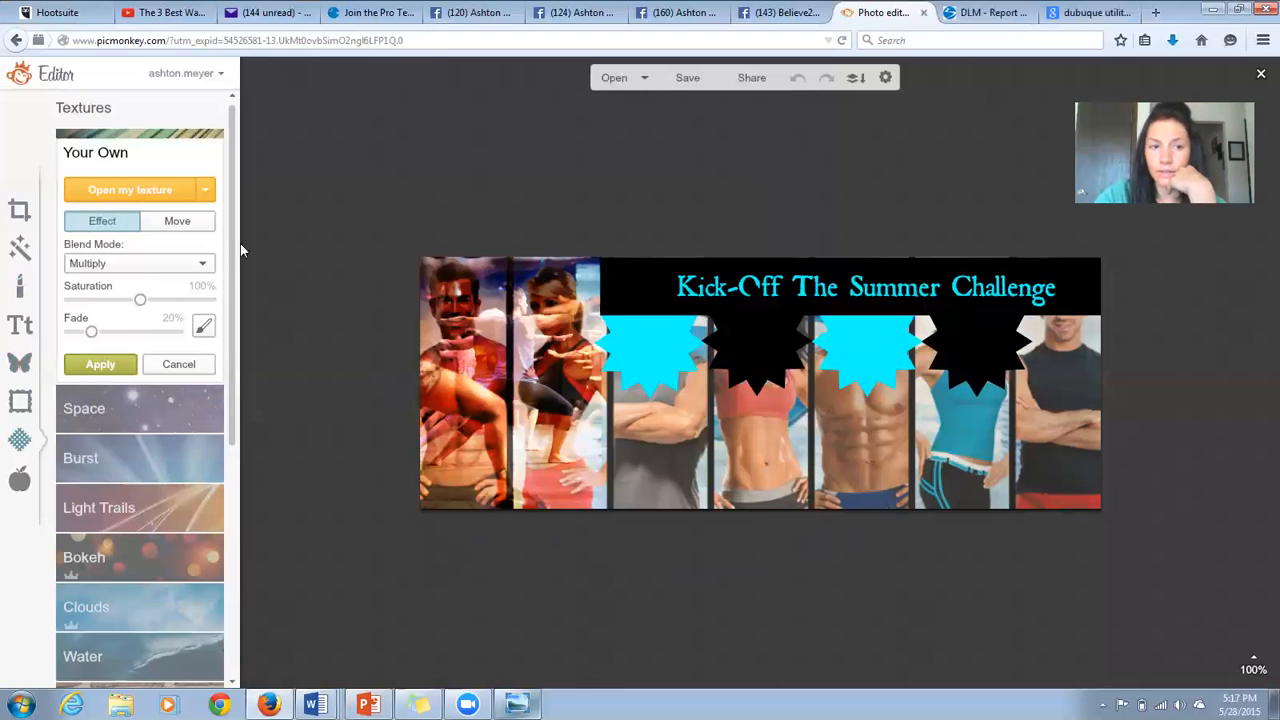
Step: Reposition the trainers texture over the banner and reduce its size to 100%
{"action": "left_click", "coordinate": [177, 223]}
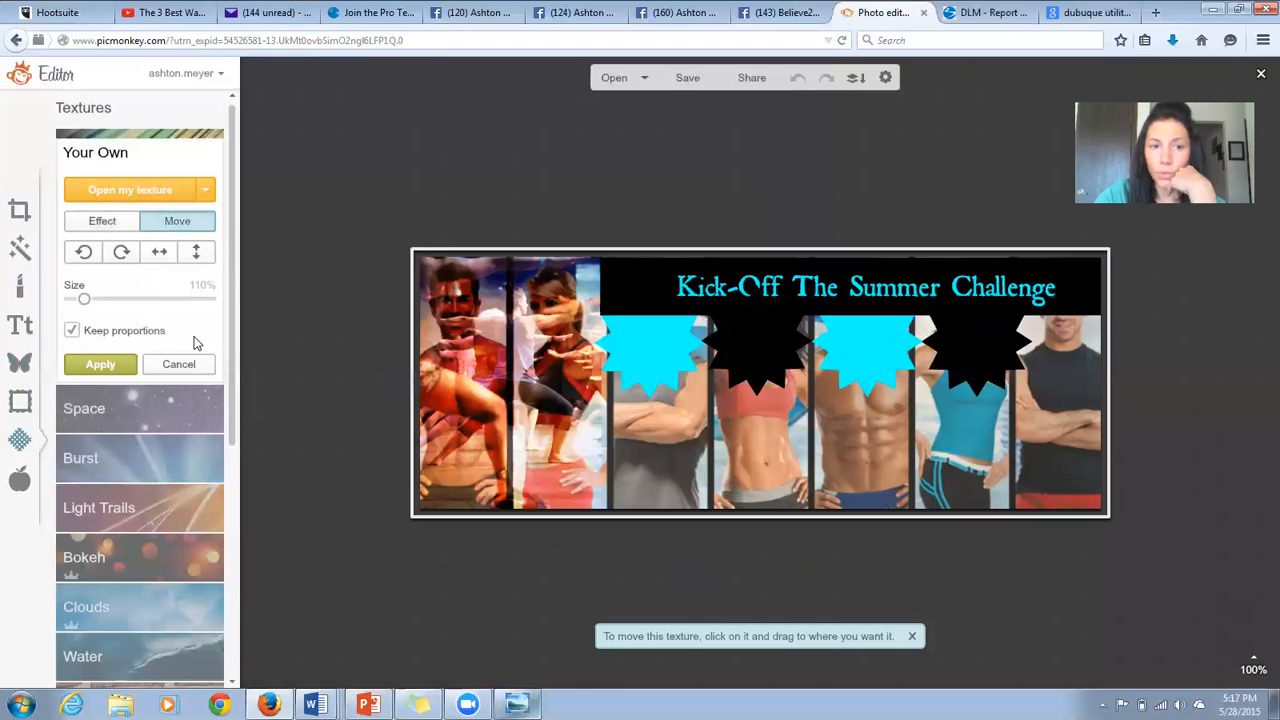
{"action": "mouse_move", "coordinate": [608, 440]}
{"action": "left_mouse_down"}
{"action": "mouse_move", "coordinate": [545, 445]}
{"action": "mouse_move", "coordinate": [605, 428]}
{"action": "left_mouse_up"}
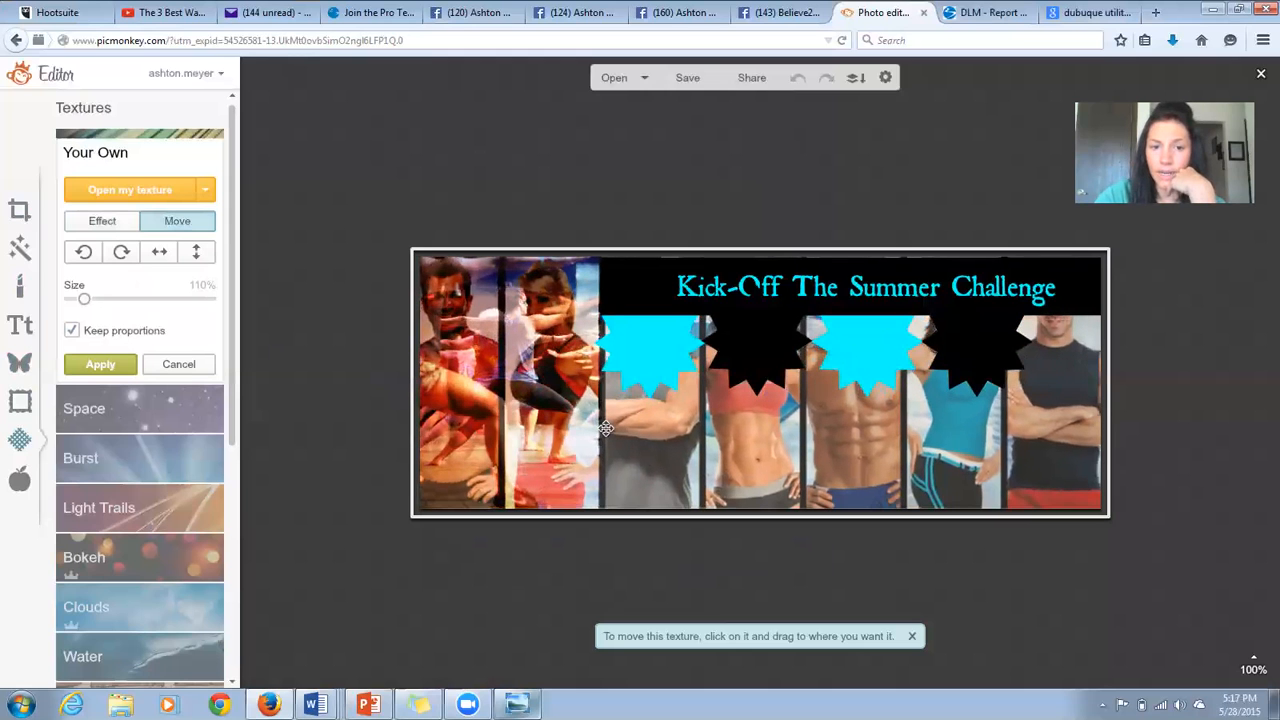
{"action": "left_click_drag", "start_coordinate": [84, 300], "coordinate": [3, 300]}
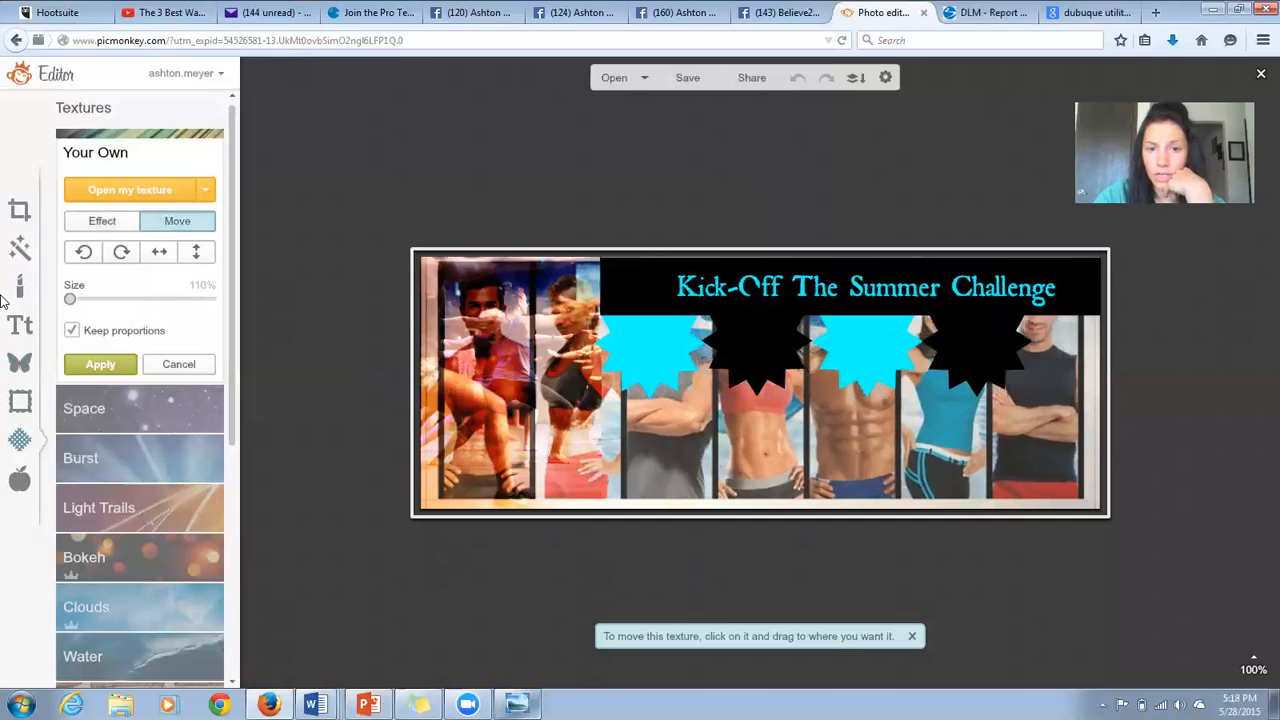
{"action": "left_click_drag", "start_coordinate": [660, 454], "coordinate": [834, 461]}
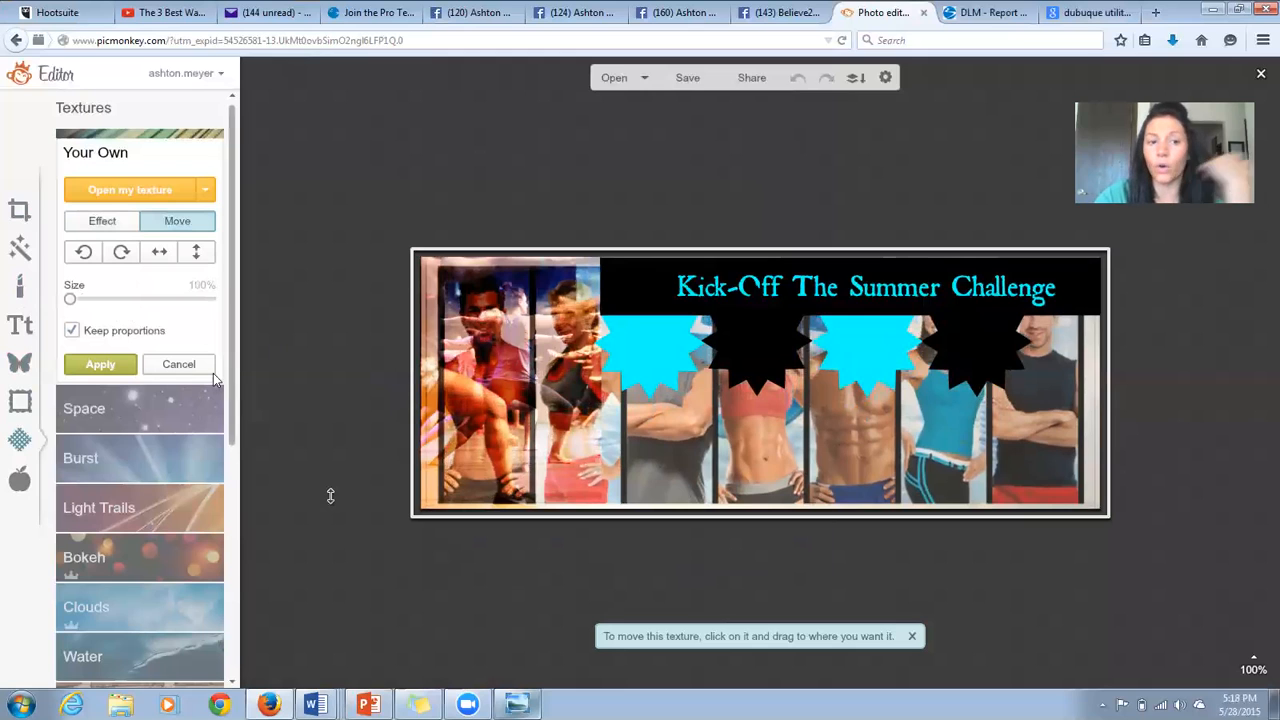
Step: Preview other blend modes such as Subtract on the trainers texture, and discard the texture
{"action": "left_click", "coordinate": [125, 223]}
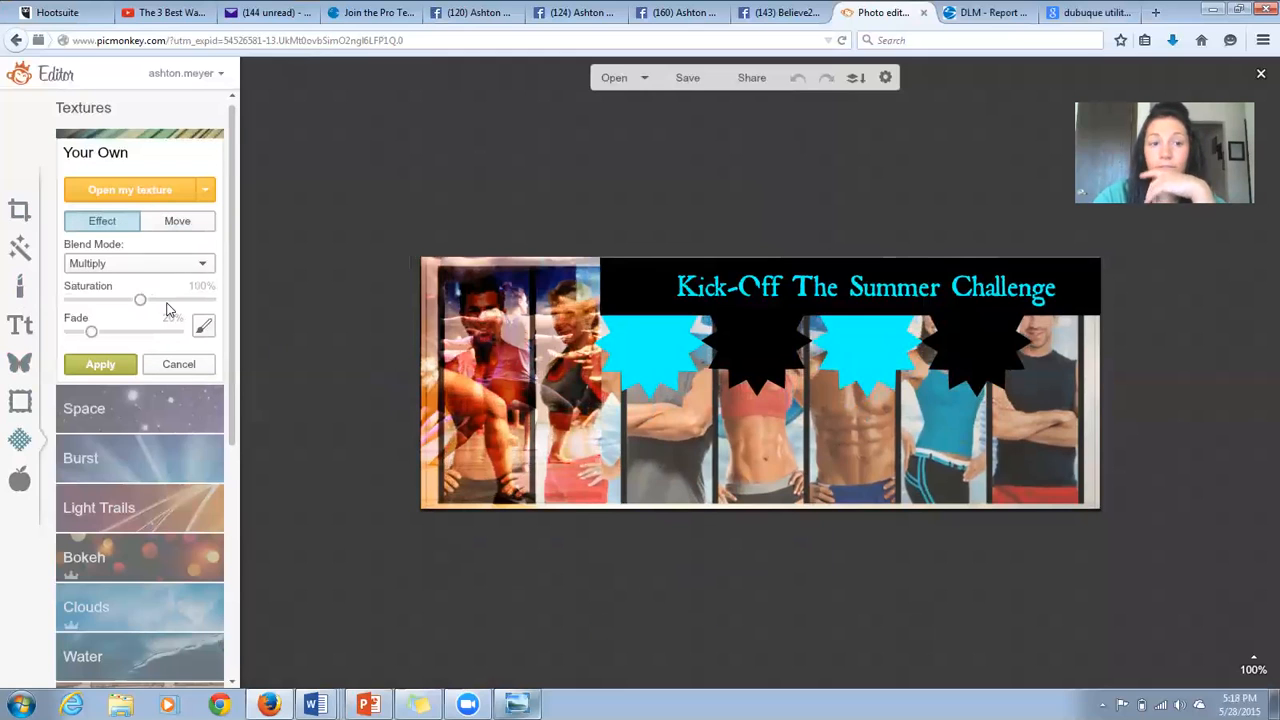
{"action": "left_click", "coordinate": [163, 266]}
{"action": "scroll", "coordinate": [163, 283], "scroll_direction": "down", "scroll_amount": 2}
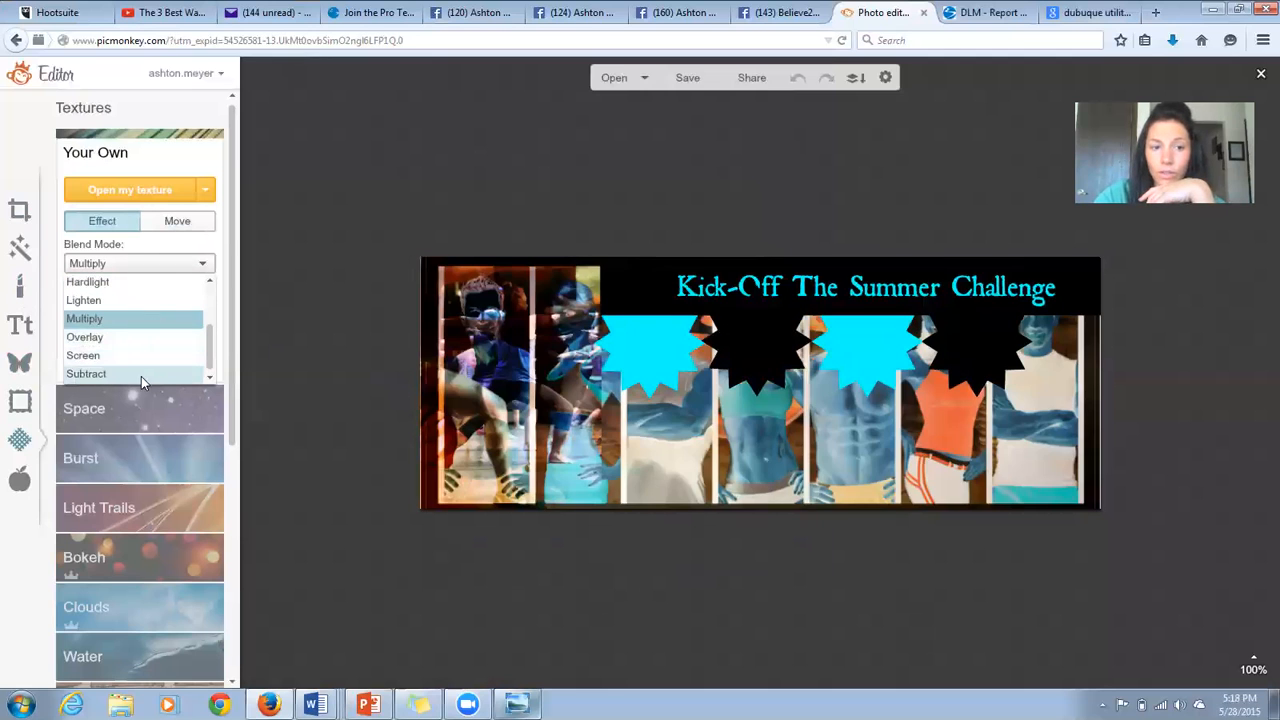
{"action": "scroll", "coordinate": [211, 279], "scroll_direction": "up", "scroll_amount": 2}
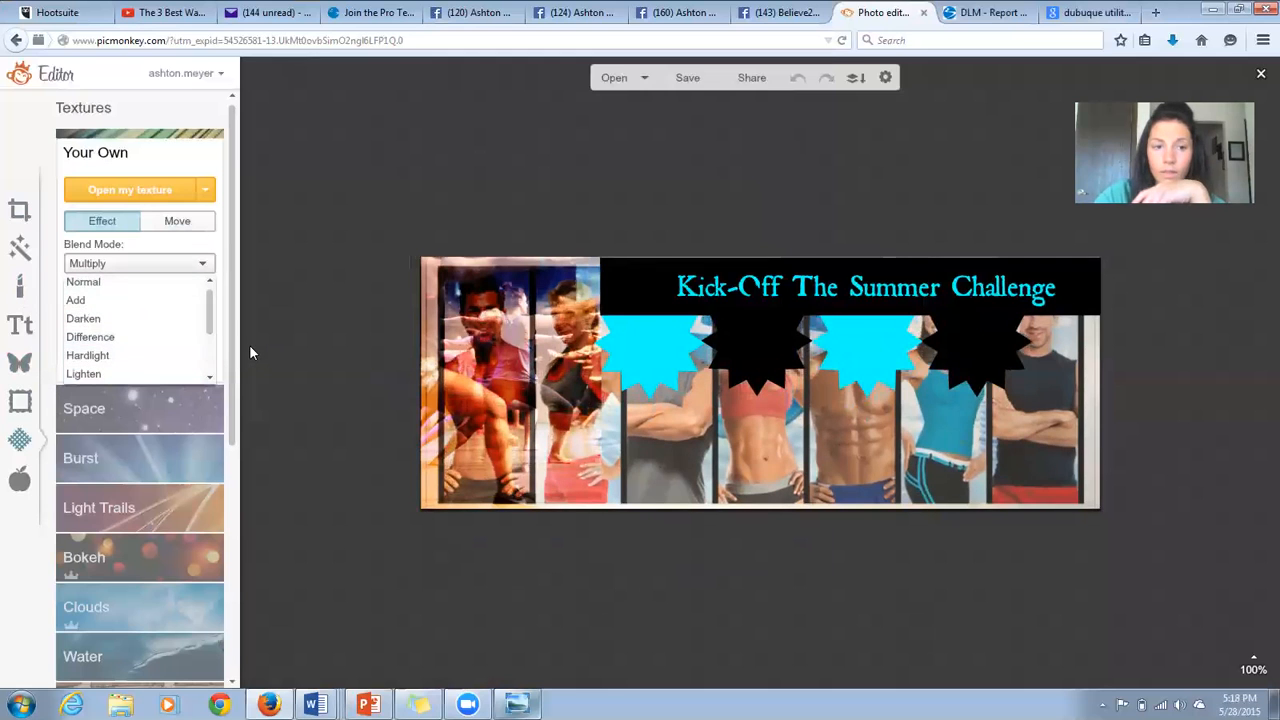
{"action": "left_click", "coordinate": [249, 344]}
{"action": "left_click", "coordinate": [198, 366]}
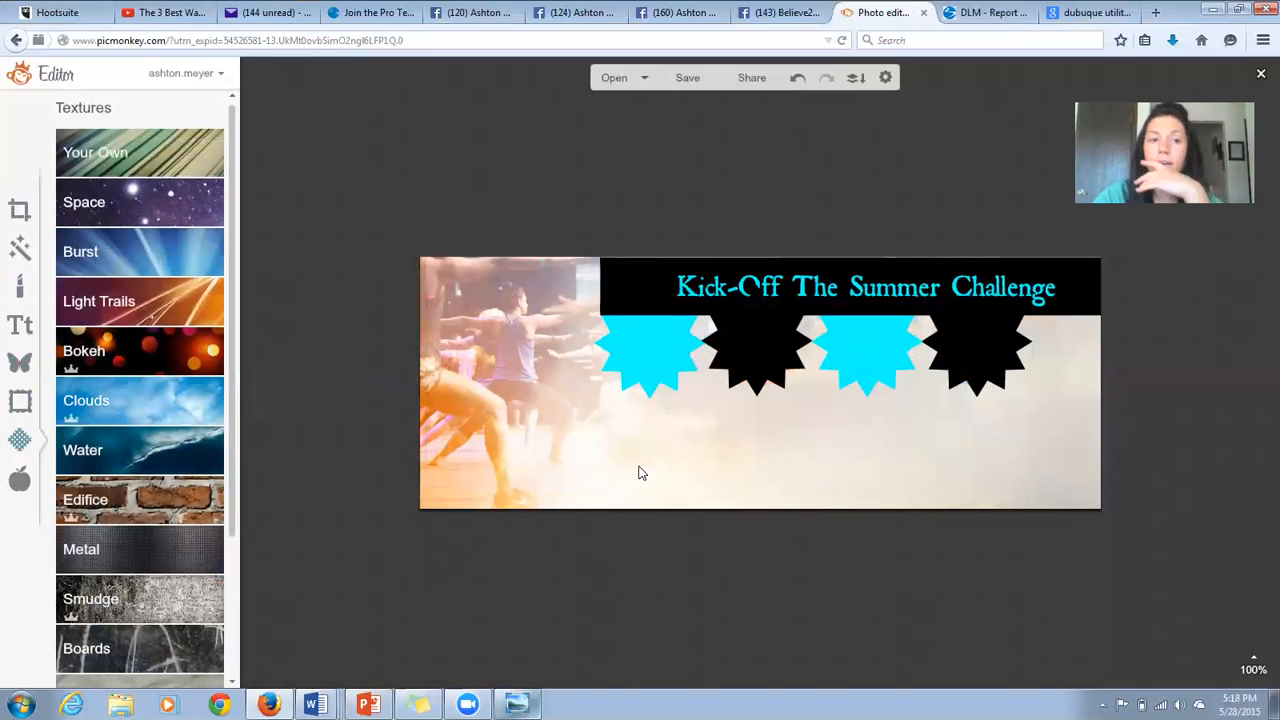
Step: Load the coachlevels picture from the Pictures library as a custom texture over the banner
{"action": "left_click", "coordinate": [179, 141]}
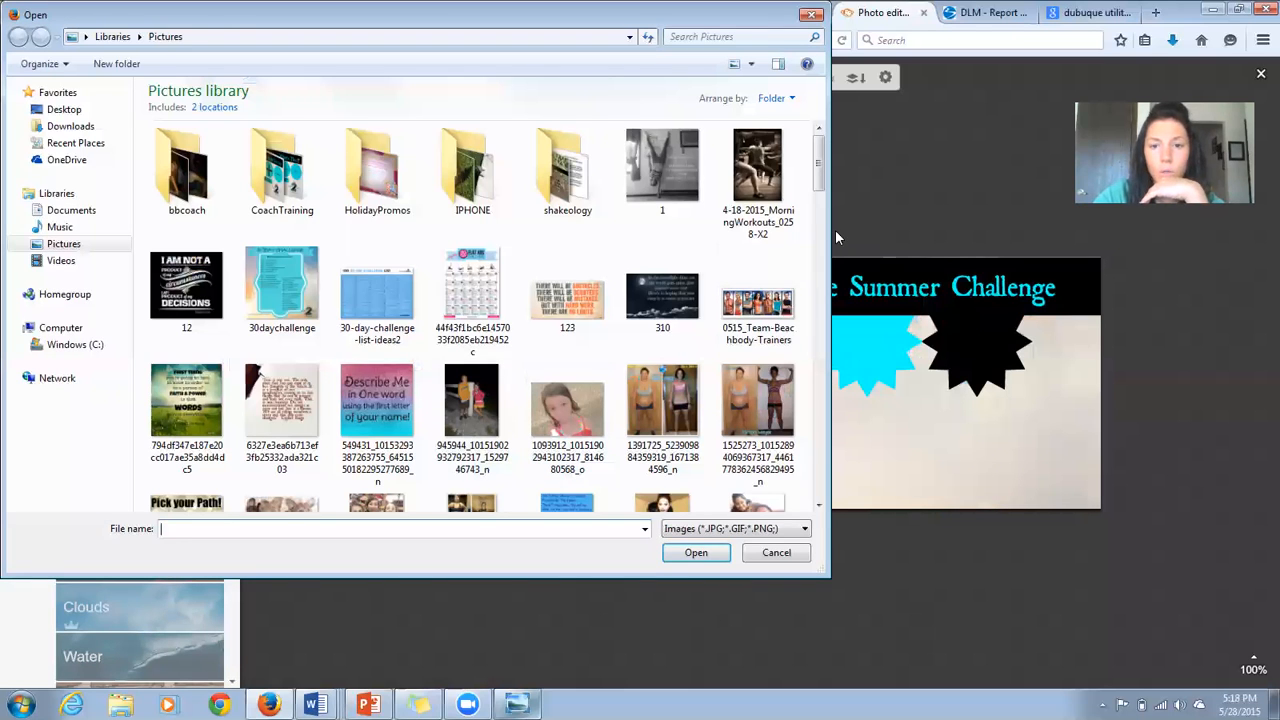
{"action": "left_click_drag", "start_coordinate": [825, 187], "coordinate": [821, 345]}
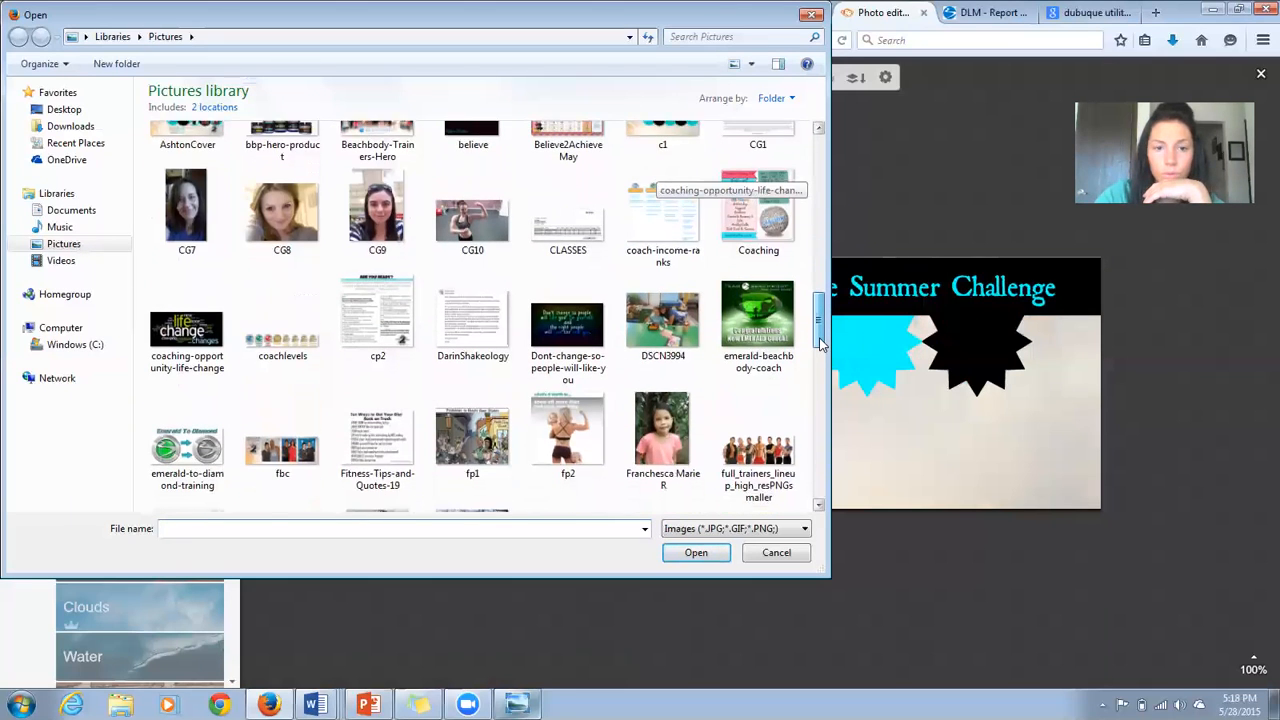
{"action": "left_click", "coordinate": [282, 318]}
{"action": "left_click", "coordinate": [691, 553]}
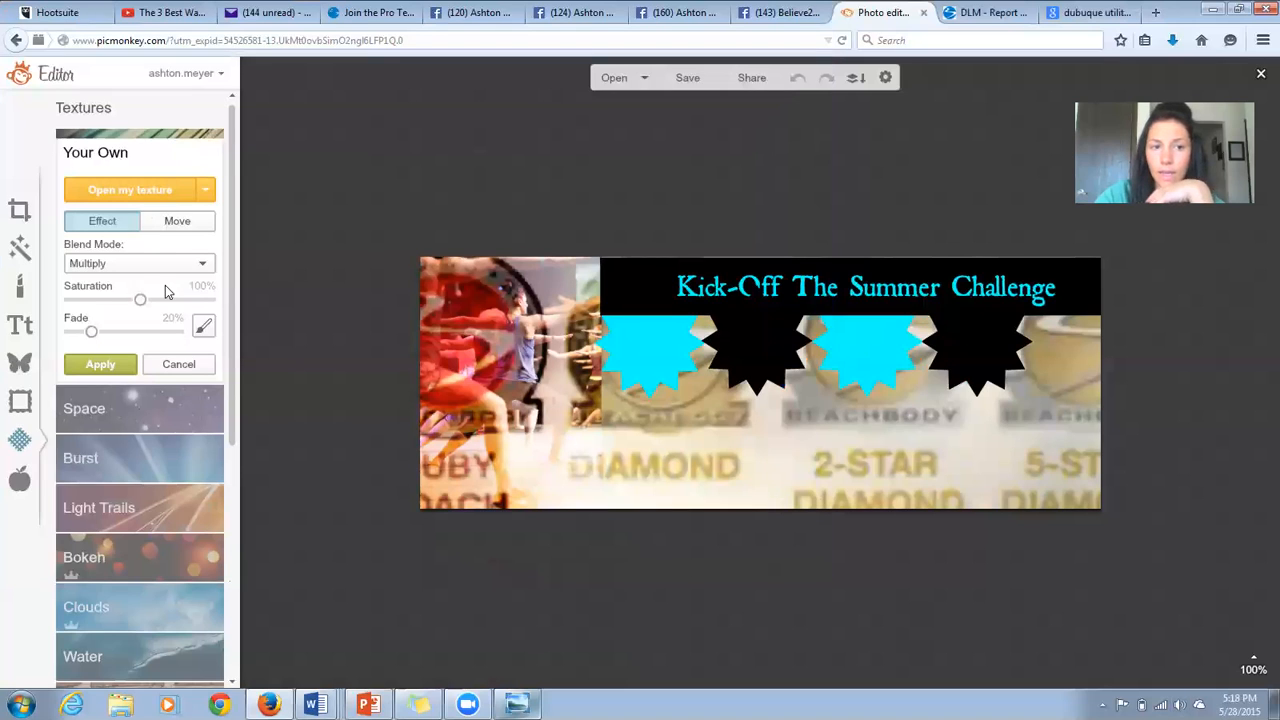
Step: Turn off Keep proportions for the coach levels texture, and discard the texture
{"action": "left_click", "coordinate": [177, 223]}
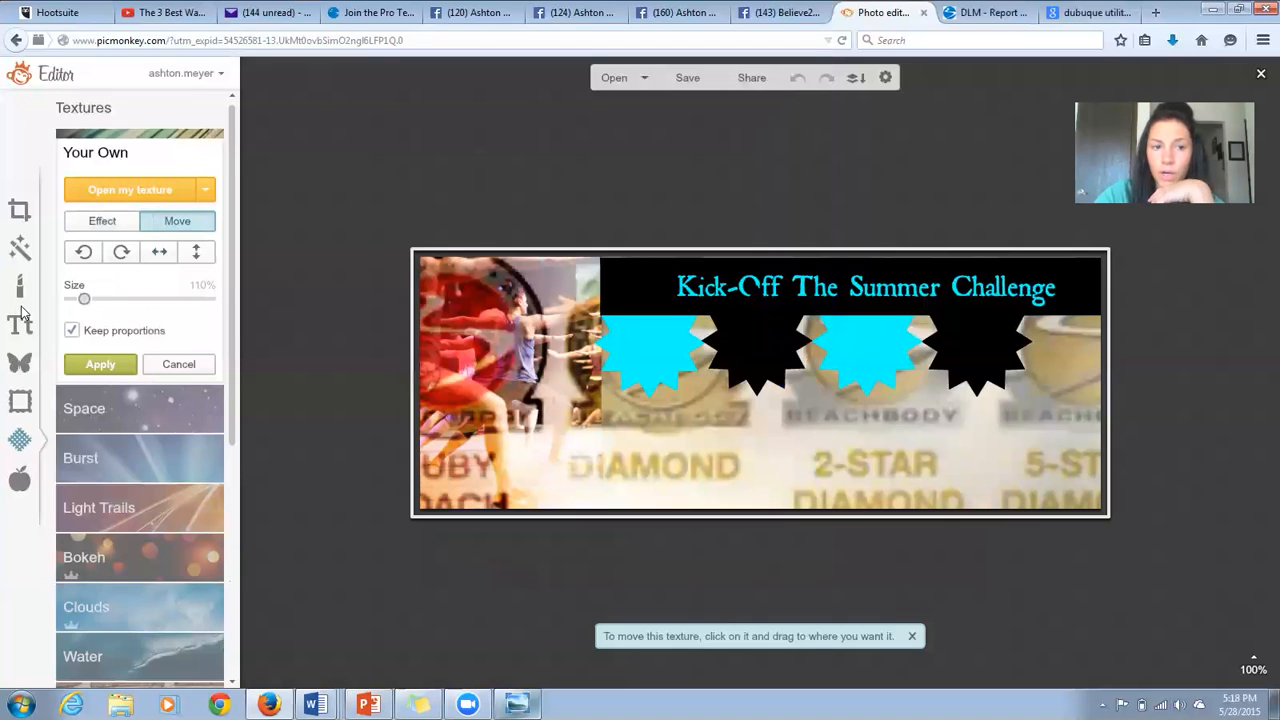
{"action": "left_click", "coordinate": [72, 331]}
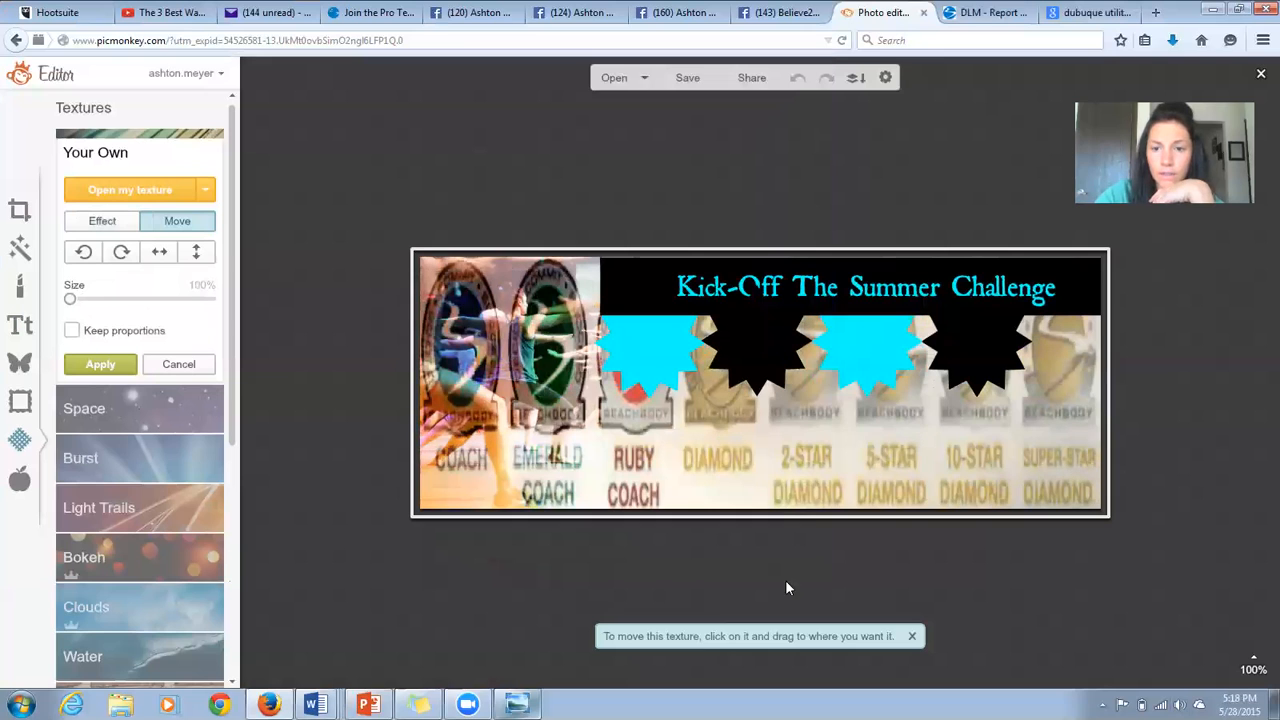
{"action": "left_click", "coordinate": [184, 366]}
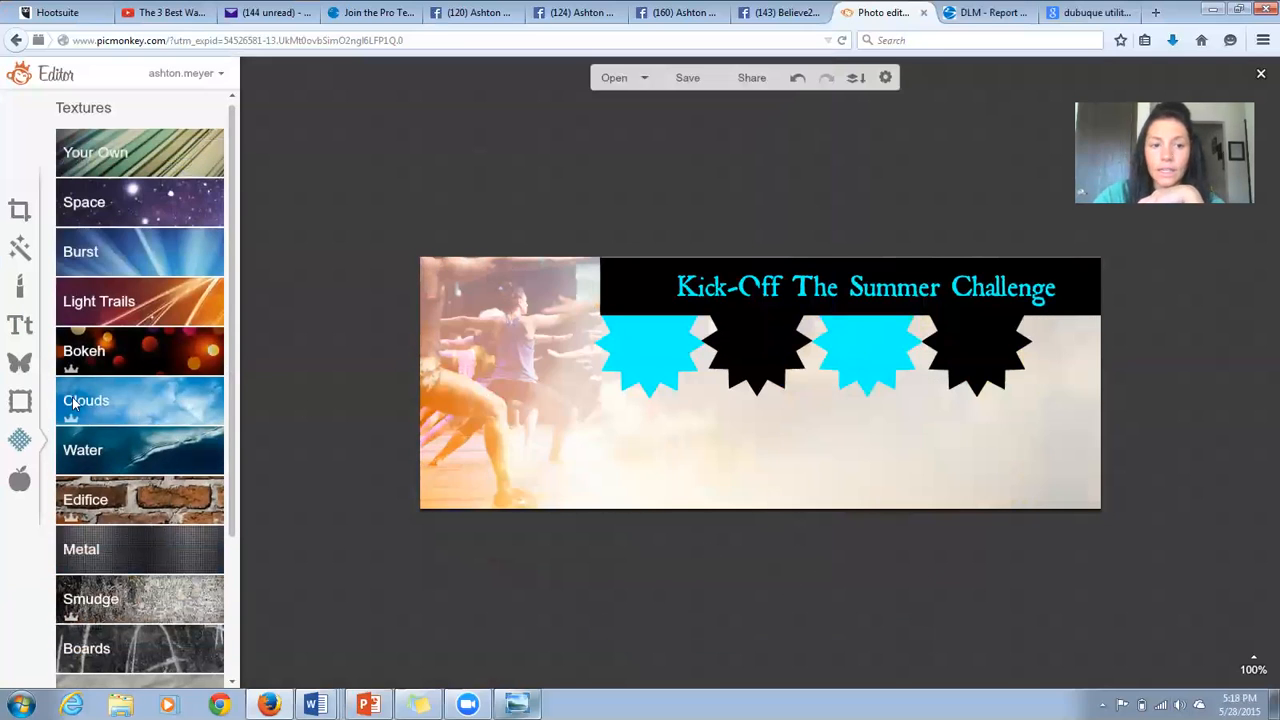
Step: Look through the Themes collection and examine the Labels overlays in the Sweethearts theme
{"action": "left_click", "coordinate": [19, 481]}
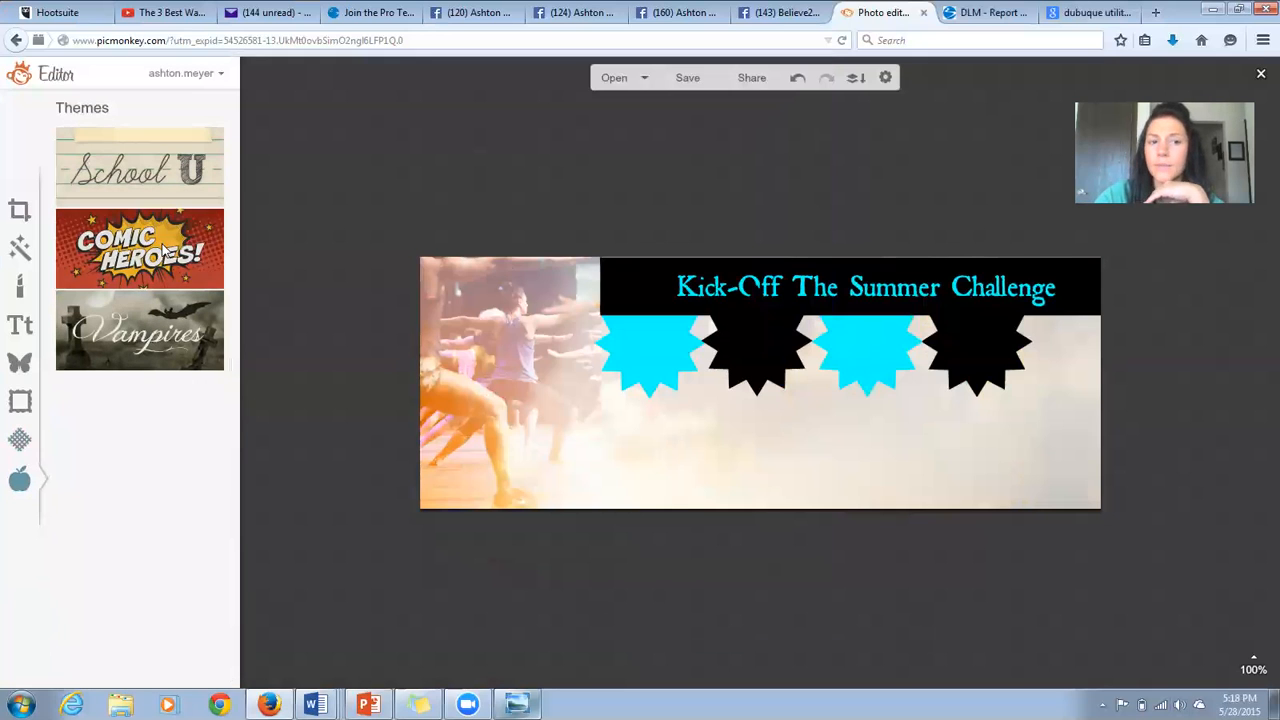
{"action": "scroll", "coordinate": [165, 288], "scroll_direction": "down", "scroll_amount": 5}
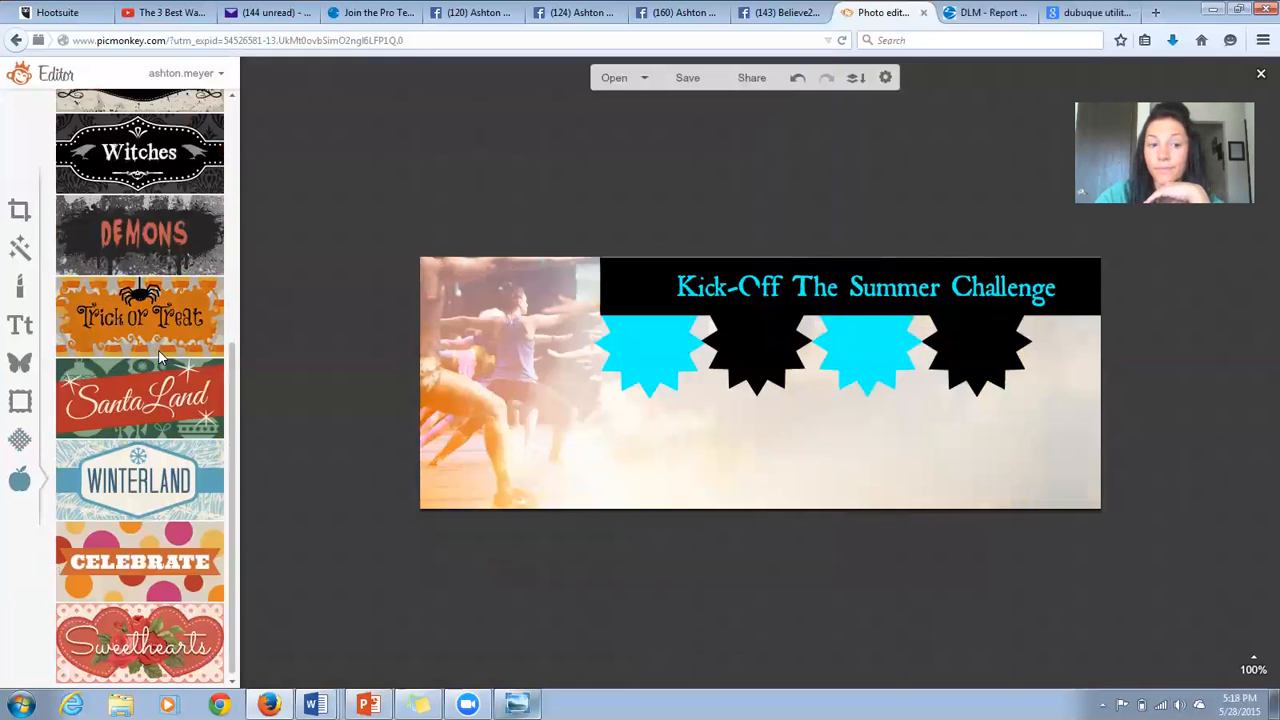
{"action": "left_click", "coordinate": [161, 610]}
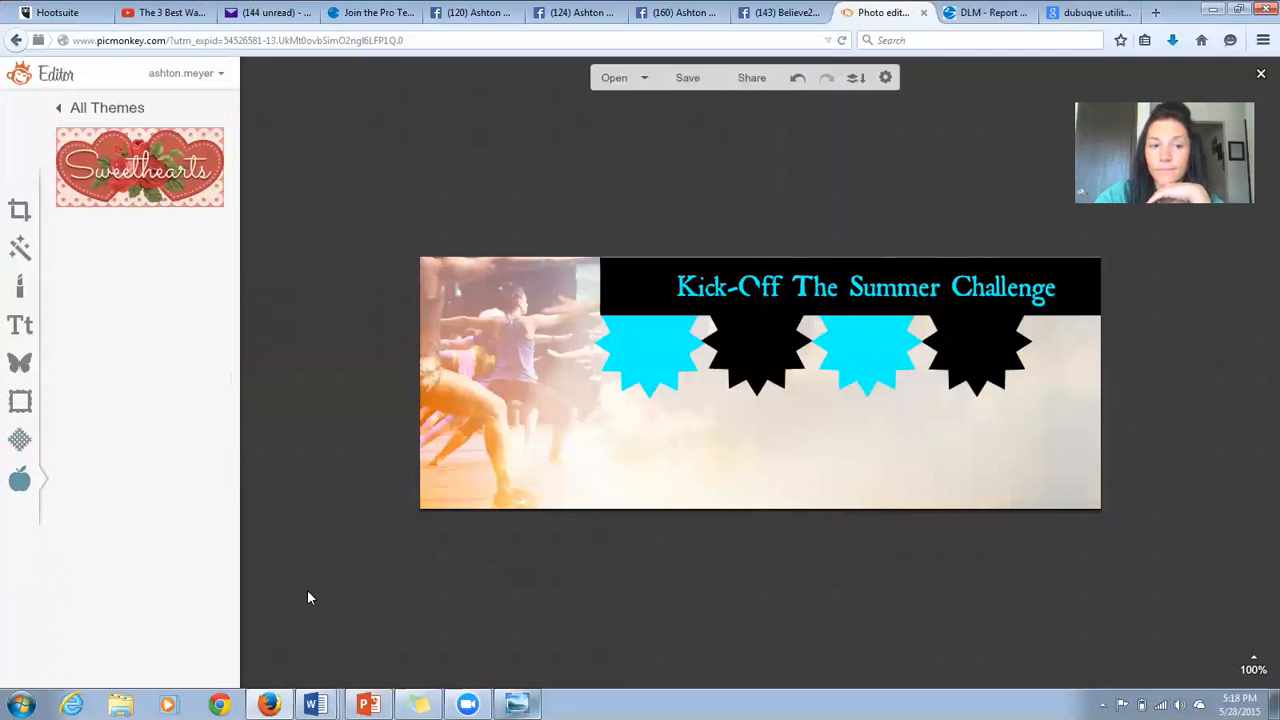
{"action": "scroll", "coordinate": [131, 333], "scroll_direction": "down", "scroll_amount": 1}
{"action": "scroll", "coordinate": [131, 340], "scroll_direction": "down", "scroll_amount": 3}
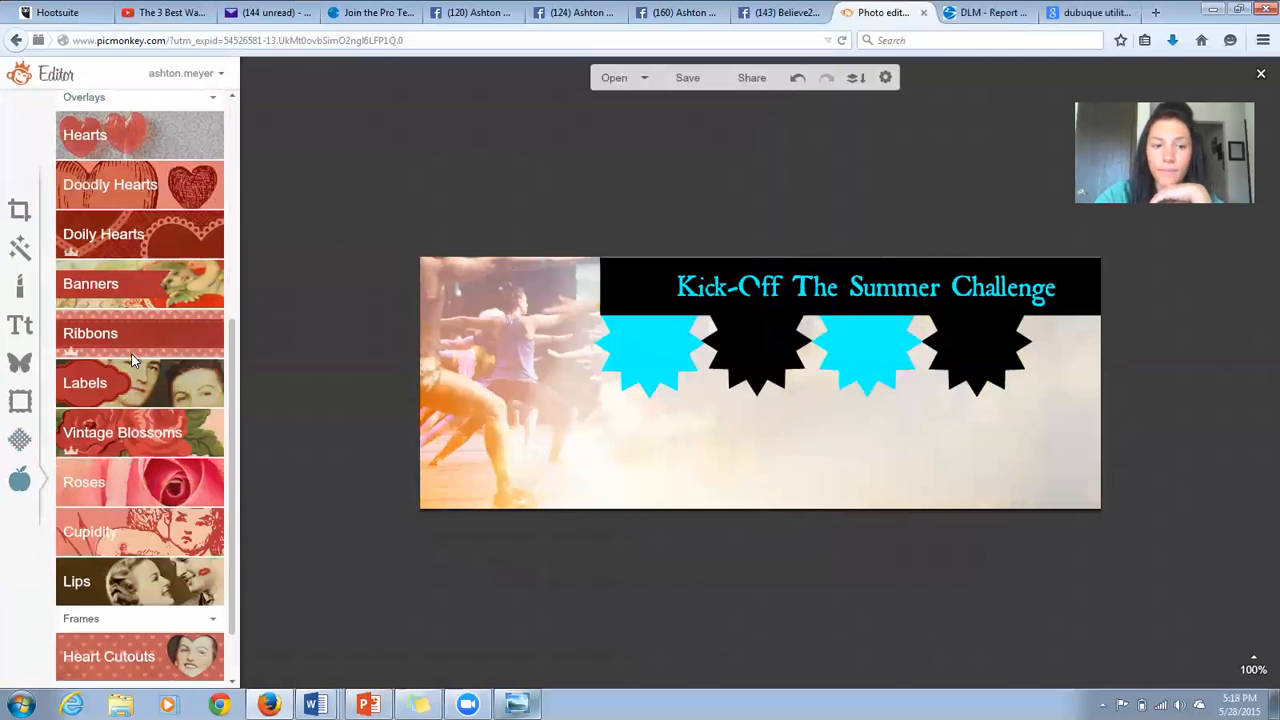
{"action": "left_click", "coordinate": [131, 385]}
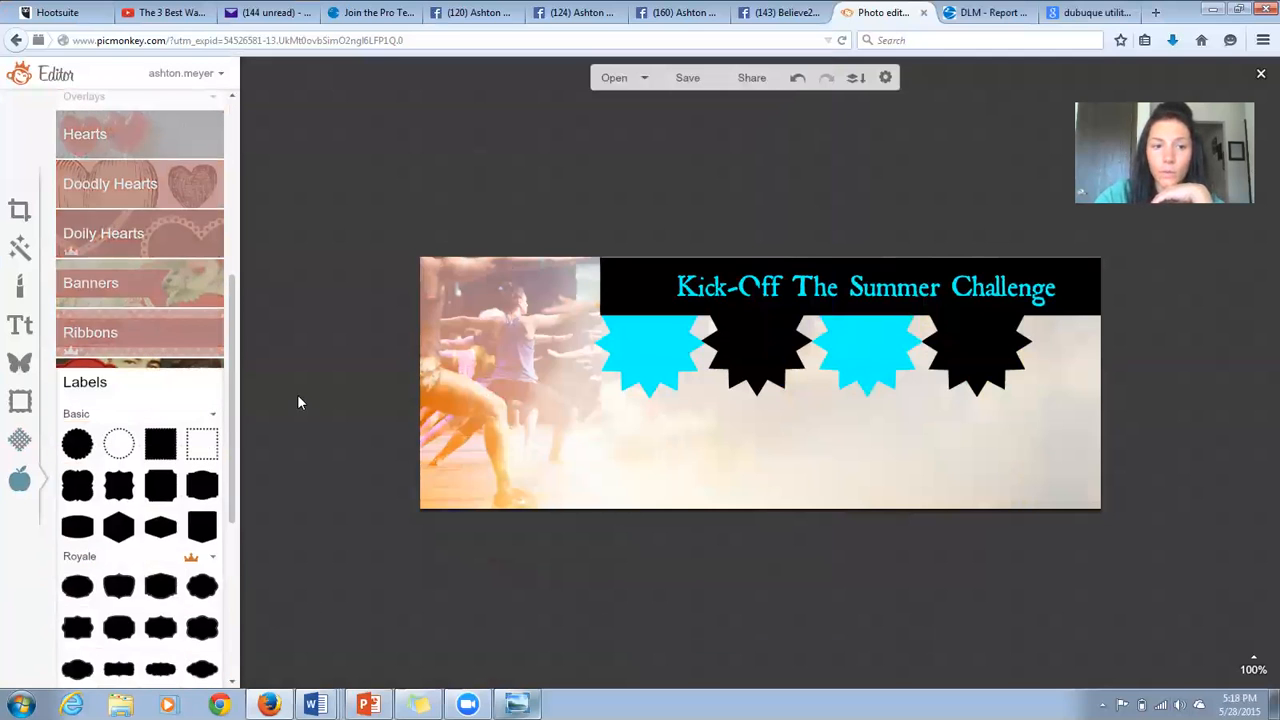
Step: Try a red ribbon from the Sweethearts theme's Ribbons overlays over the starbursts, and delete it
{"action": "left_click", "coordinate": [125, 340]}
{"action": "left_click", "coordinate": [196, 594]}
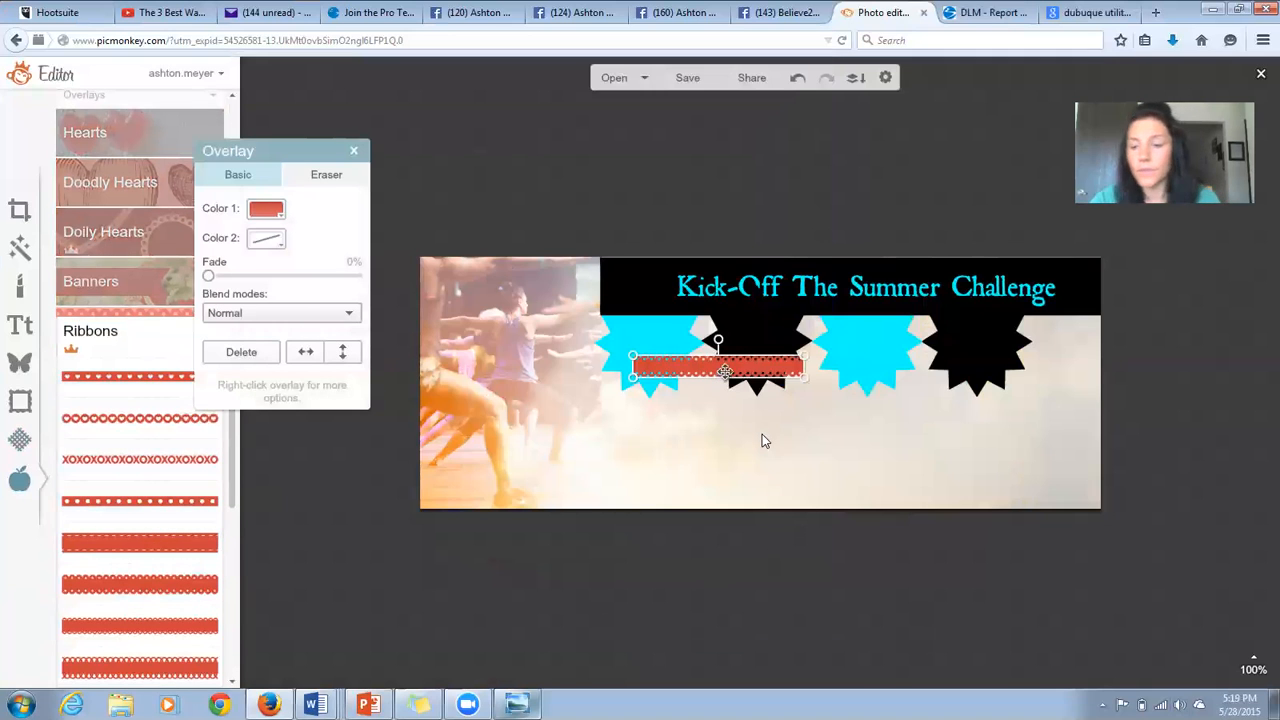
{"action": "left_click", "coordinate": [723, 438]}
{"action": "left_click", "coordinate": [708, 367]}
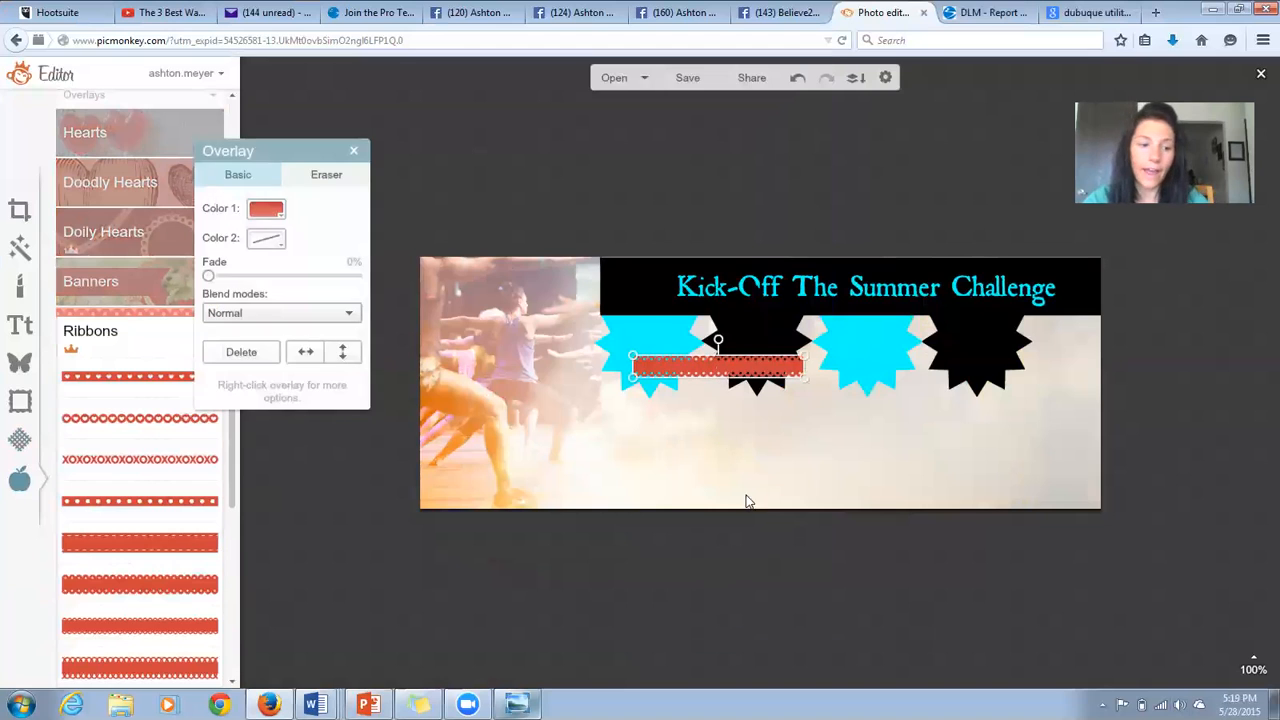
{"action": "key", "text": "Delete"}
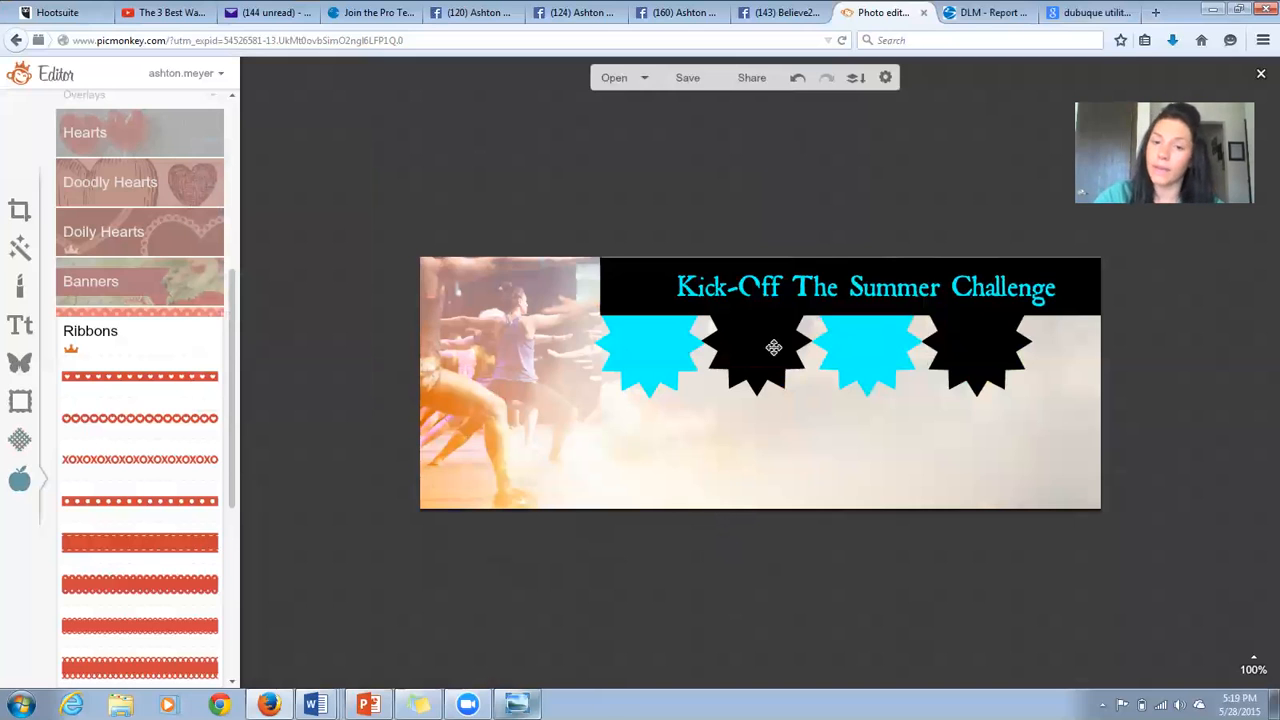
Step: Send the first black starburst behind the title text and deselect it
{"action": "right_click", "coordinate": [768, 348]}
{"action": "left_click", "coordinate": [832, 402]}
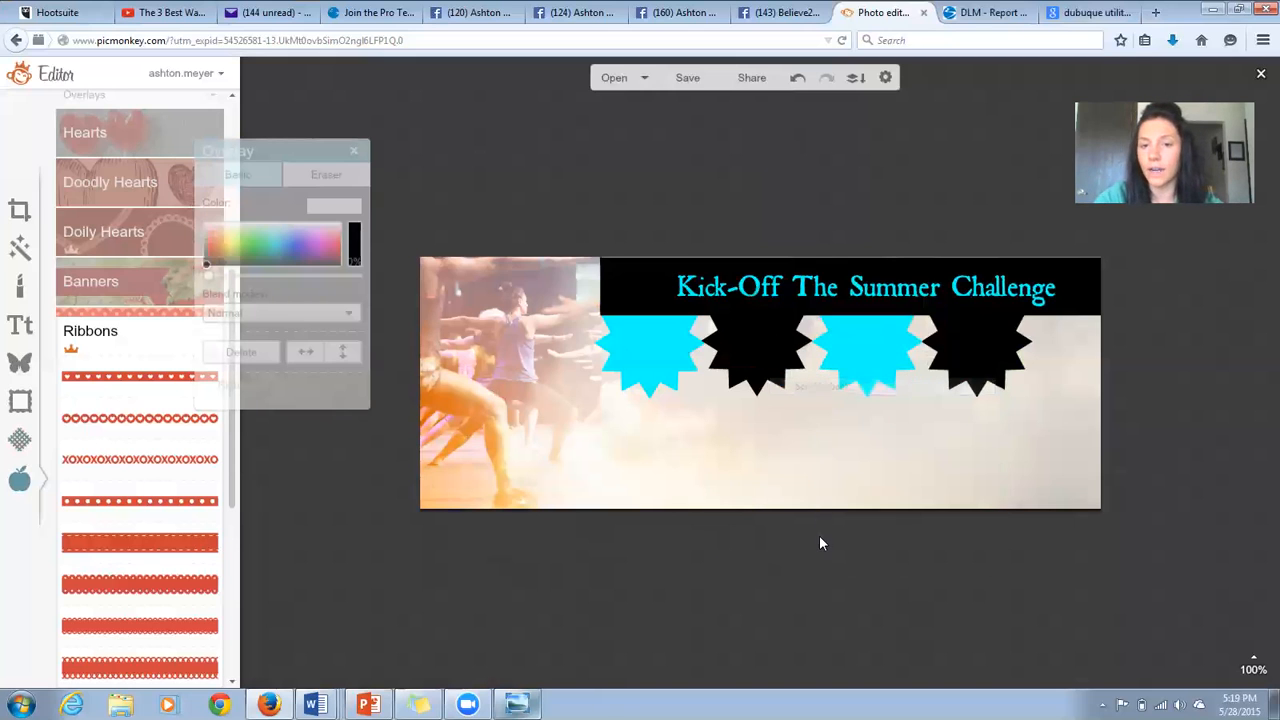